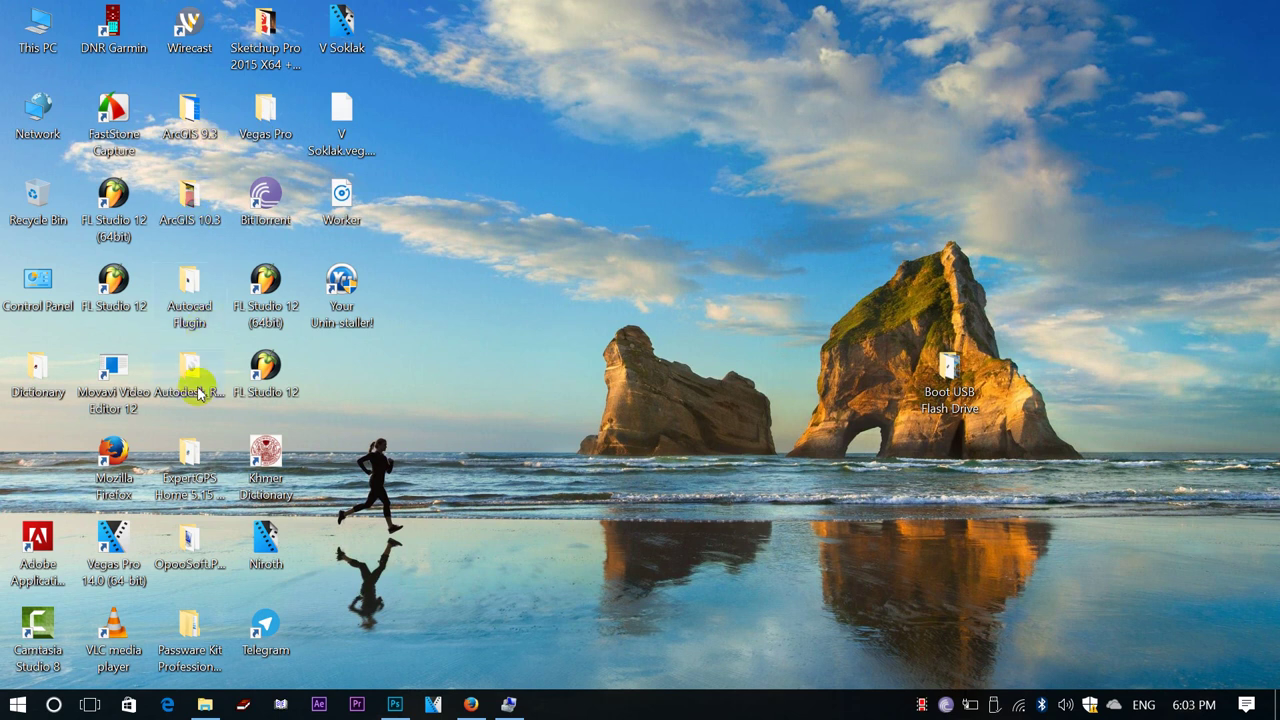
# Step: Play the Boot USB Flash Drive folder's tutorial video in VLC media player, jump to about 01:48, and close the player
pyautogui.doubleClick(950, 385)
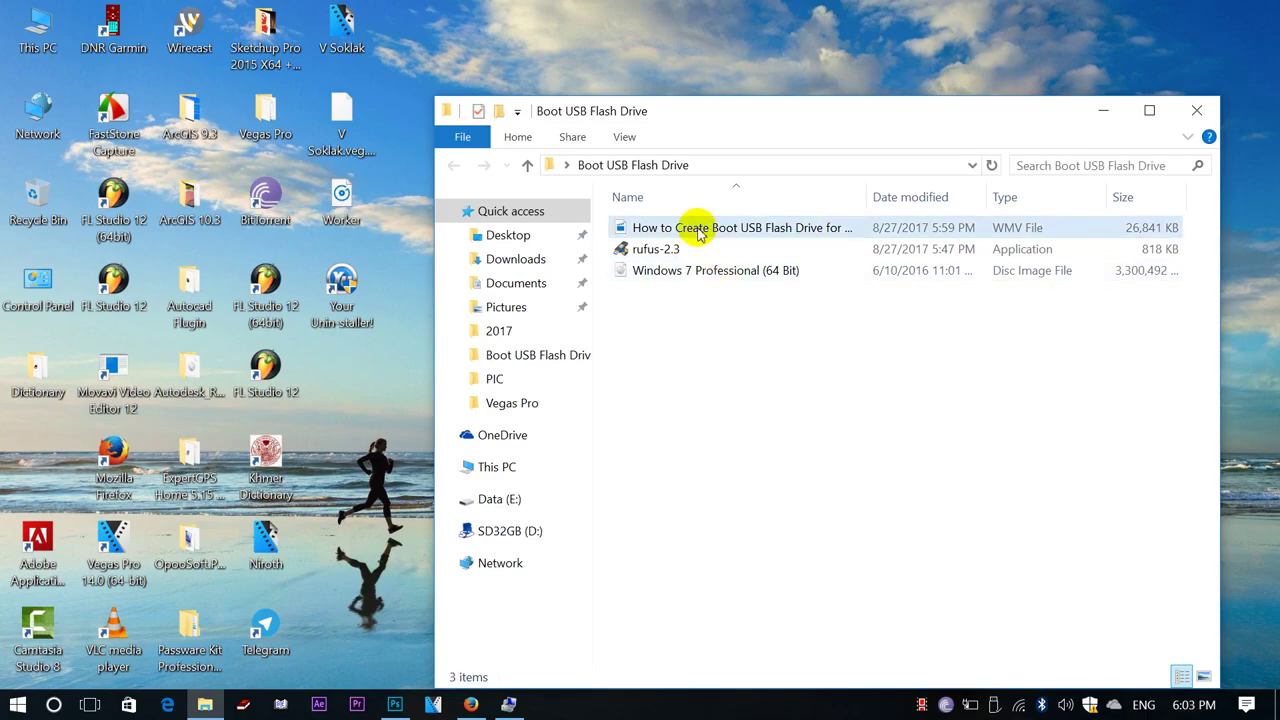
pyautogui.rightClick(698, 230)
pyautogui.moveTo(720, 309)
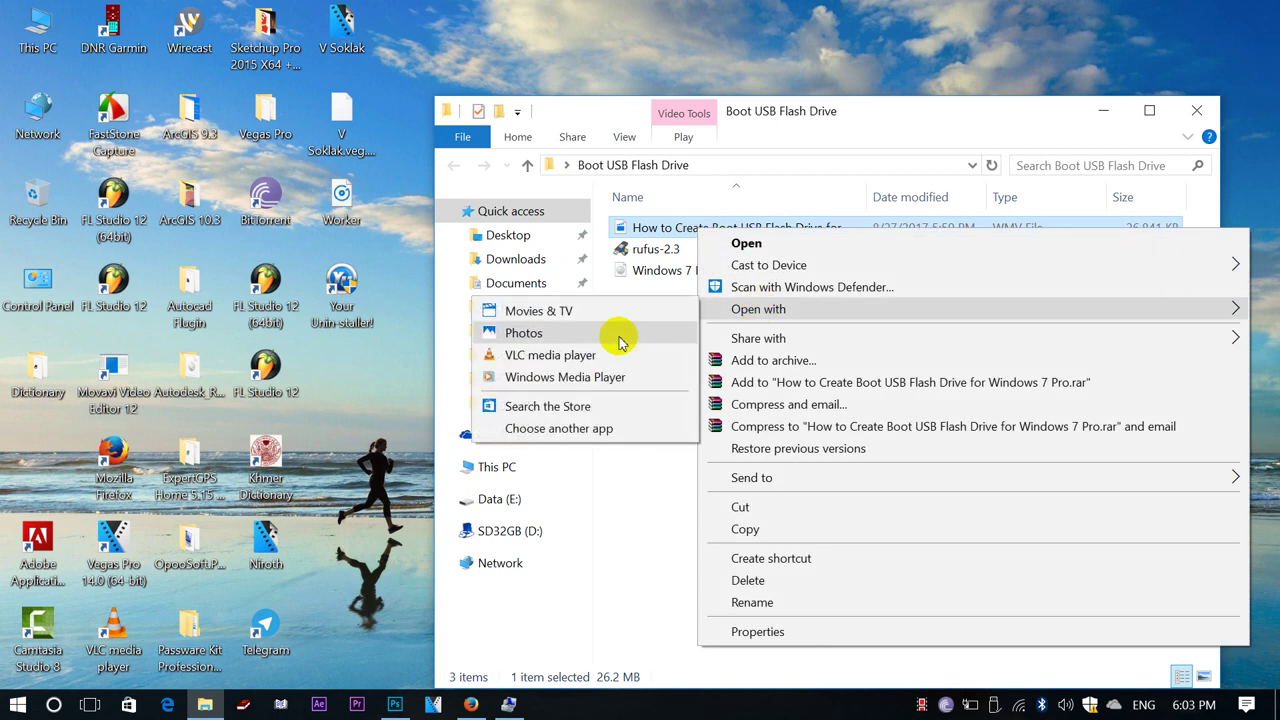
pyautogui.click(600, 357)
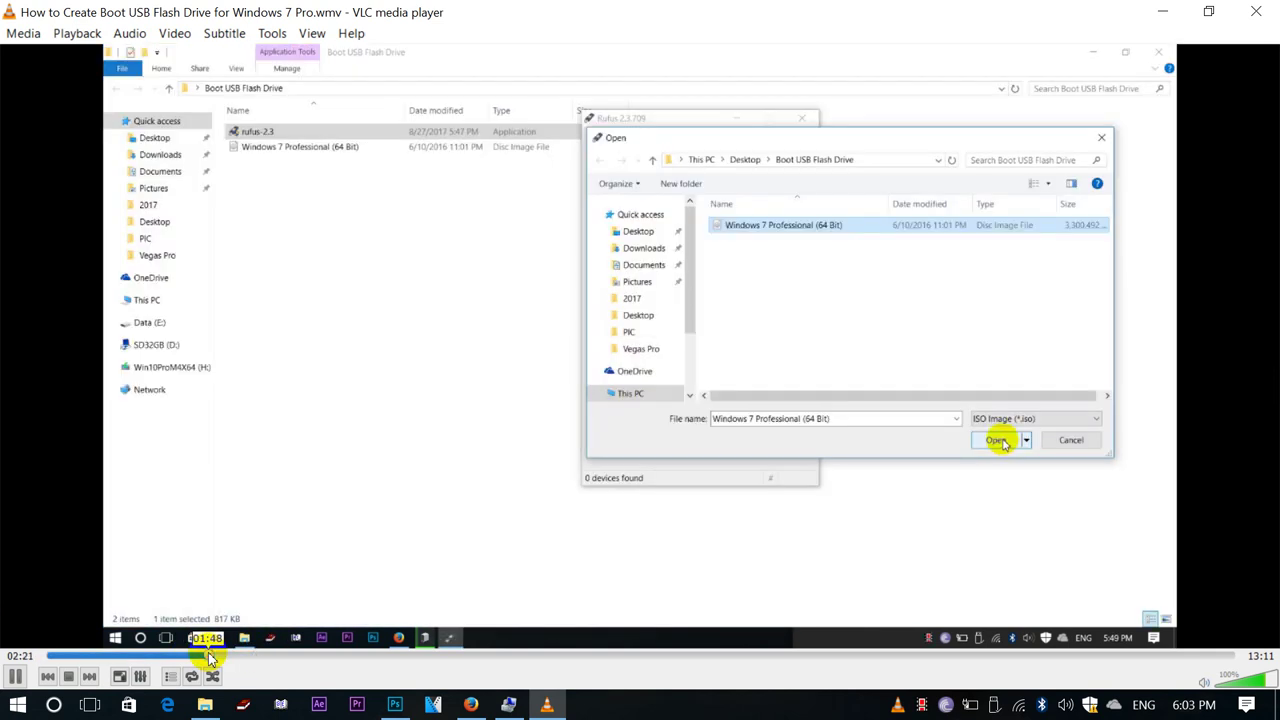
pyautogui.click(209, 657)
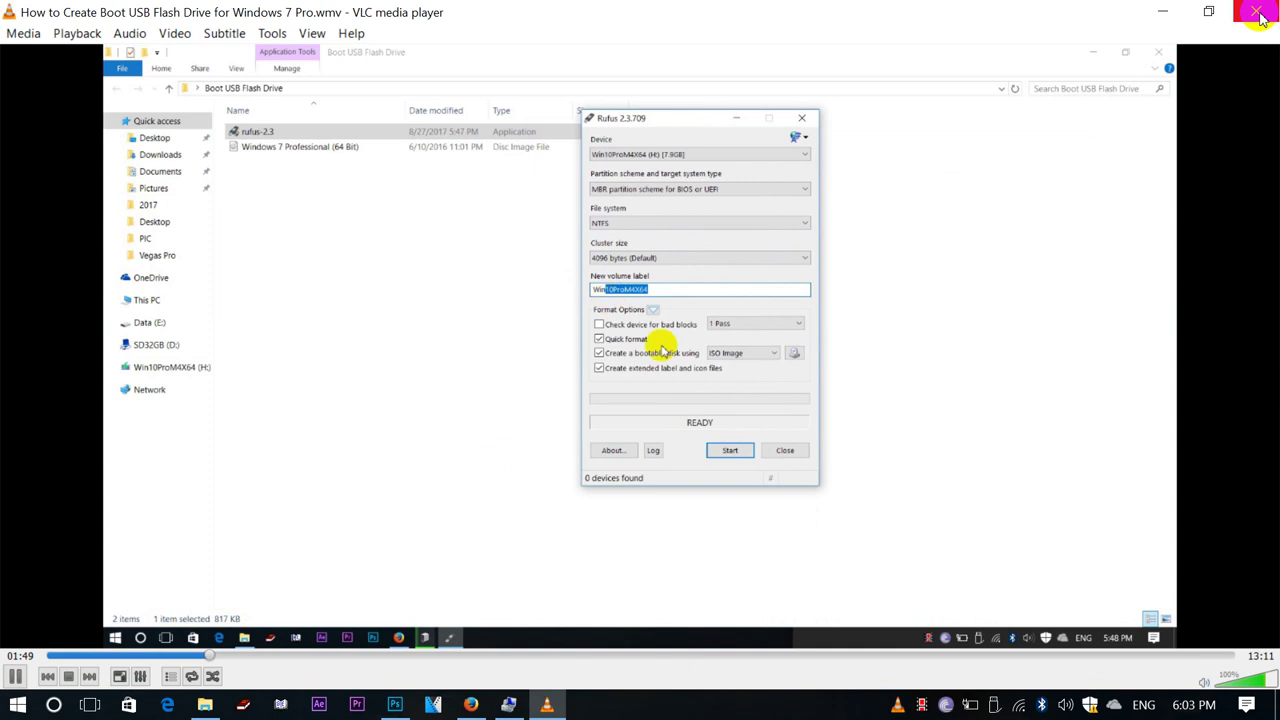
pyautogui.click(1260, 18)
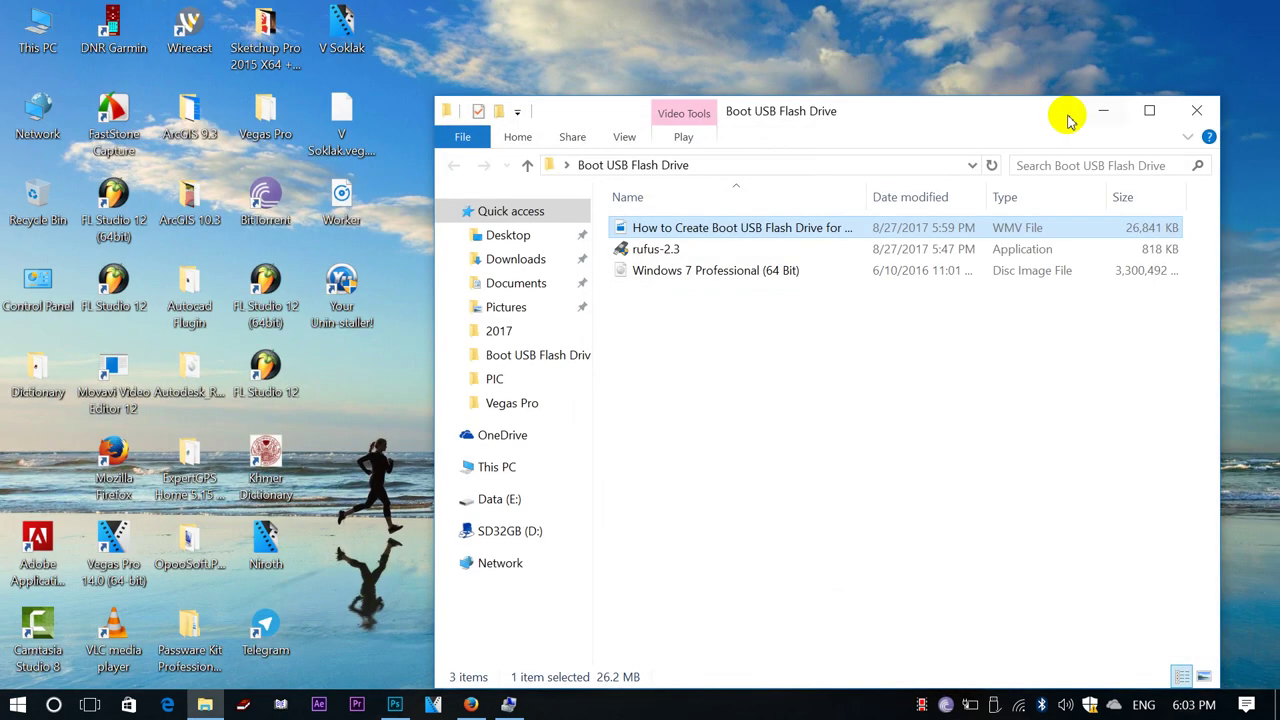
# Step: Launch VEGAS Pro with the Boot USB Flash Drive folder window narrowed and moved aside, and switch to Photoshop
pyautogui.click(432, 704)
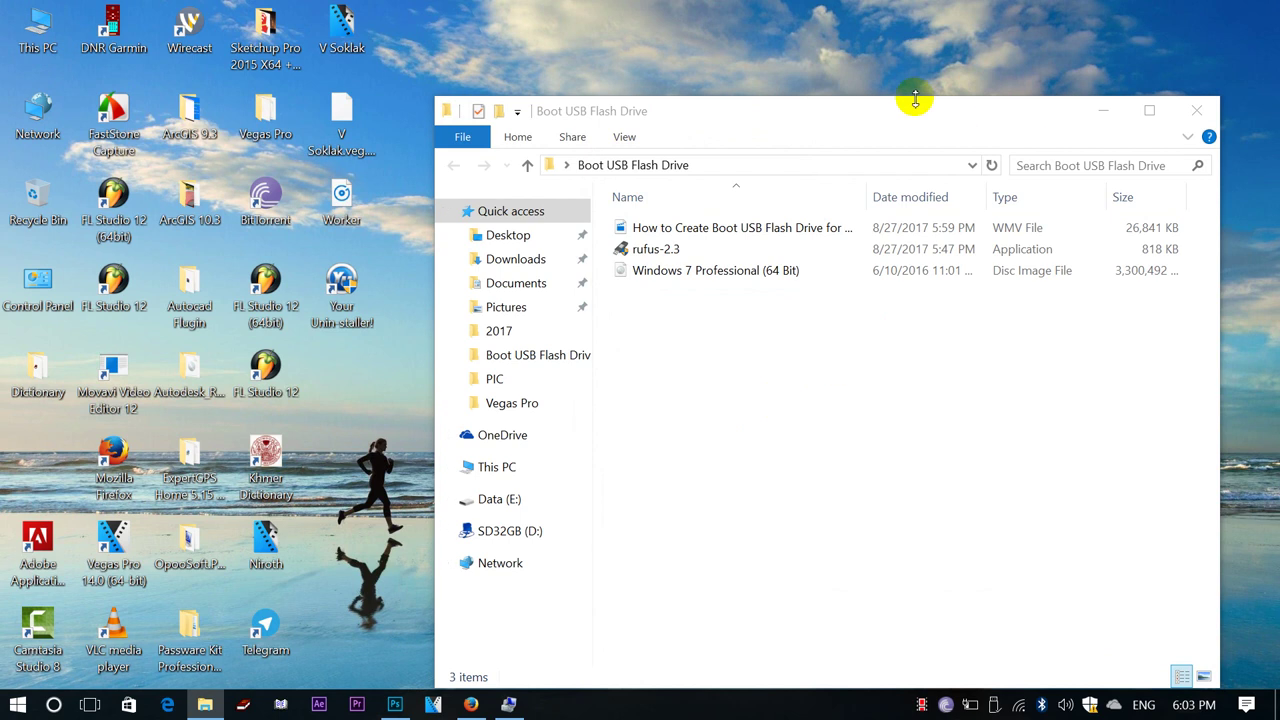
pyautogui.moveTo(1222, 180); pyautogui.dragTo(943, 180)
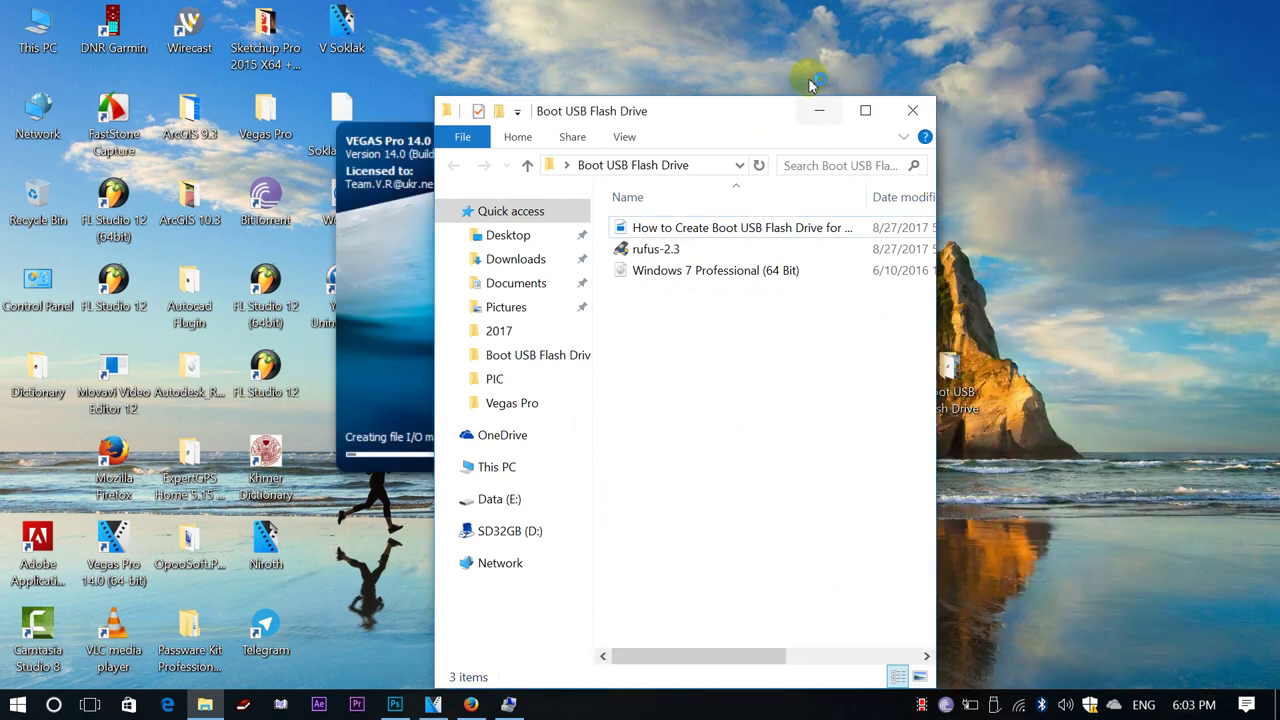
pyautogui.moveTo(757, 109); pyautogui.dragTo(1088, 18)
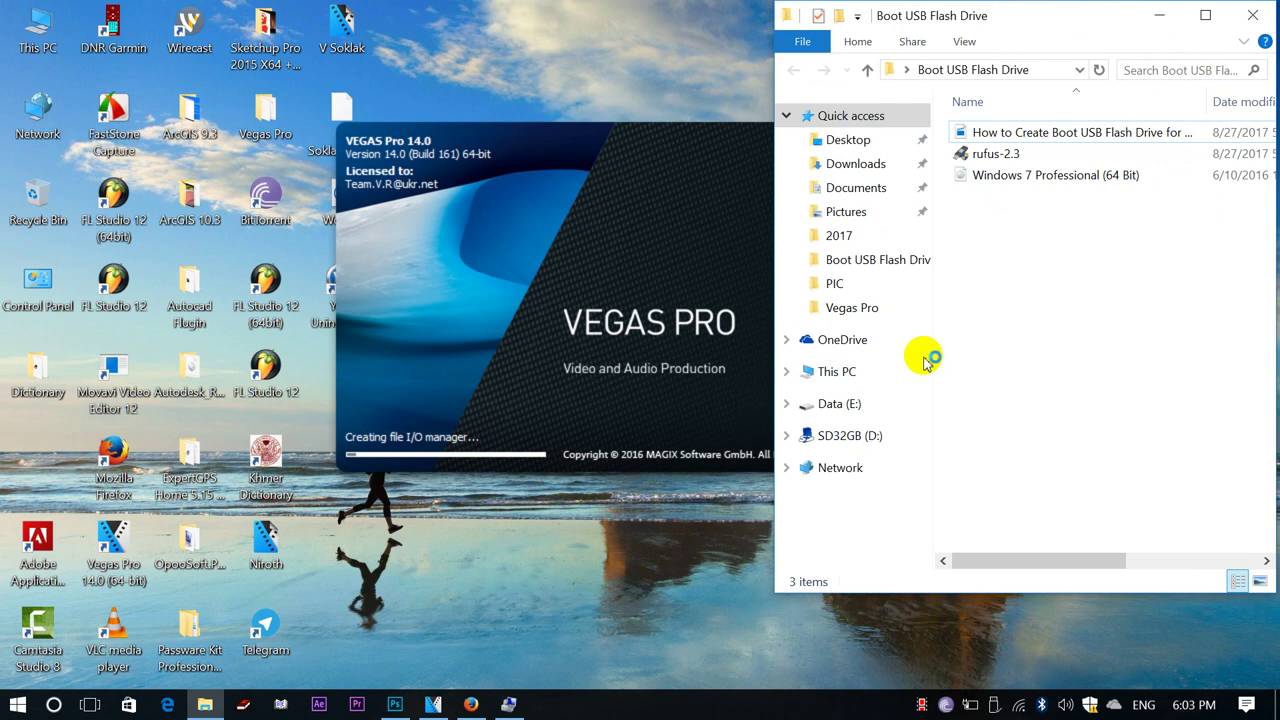
pyautogui.click(395, 704)
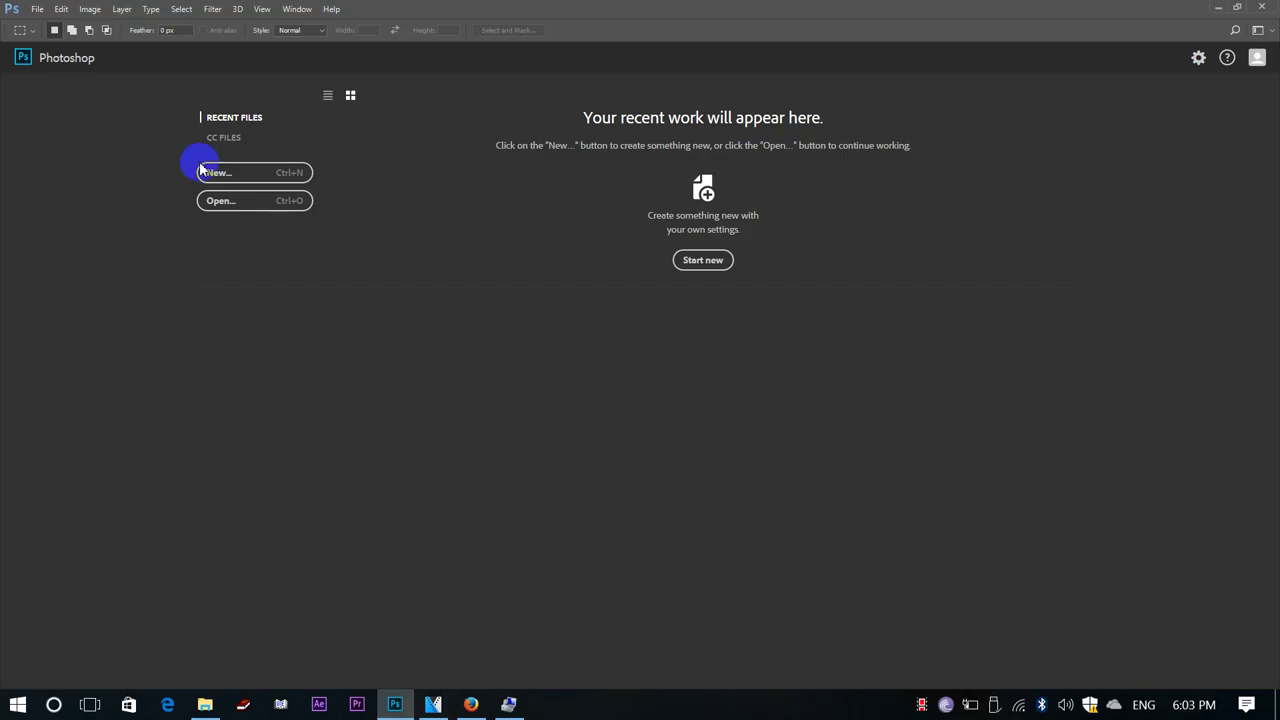
# Step: Switch to Firefox and open google.com in a new tab
pyautogui.click(471, 704)
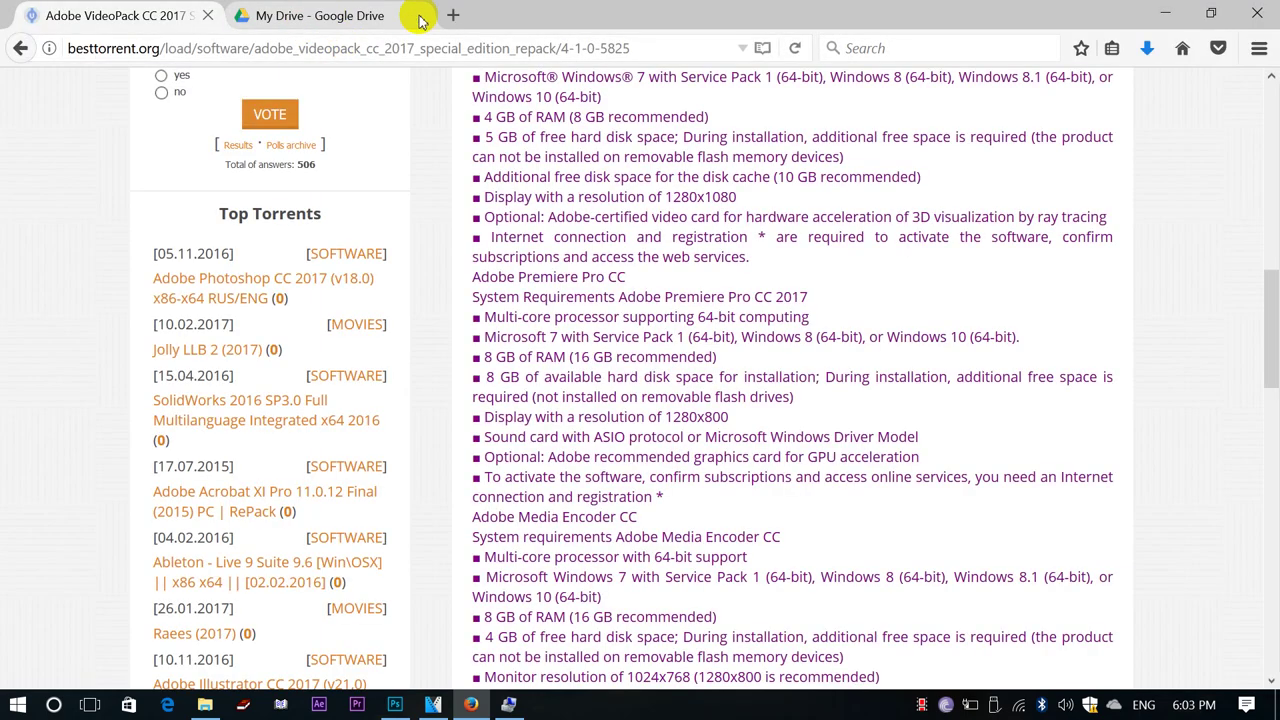
pyautogui.click(452, 16)
pyautogui.write('g')
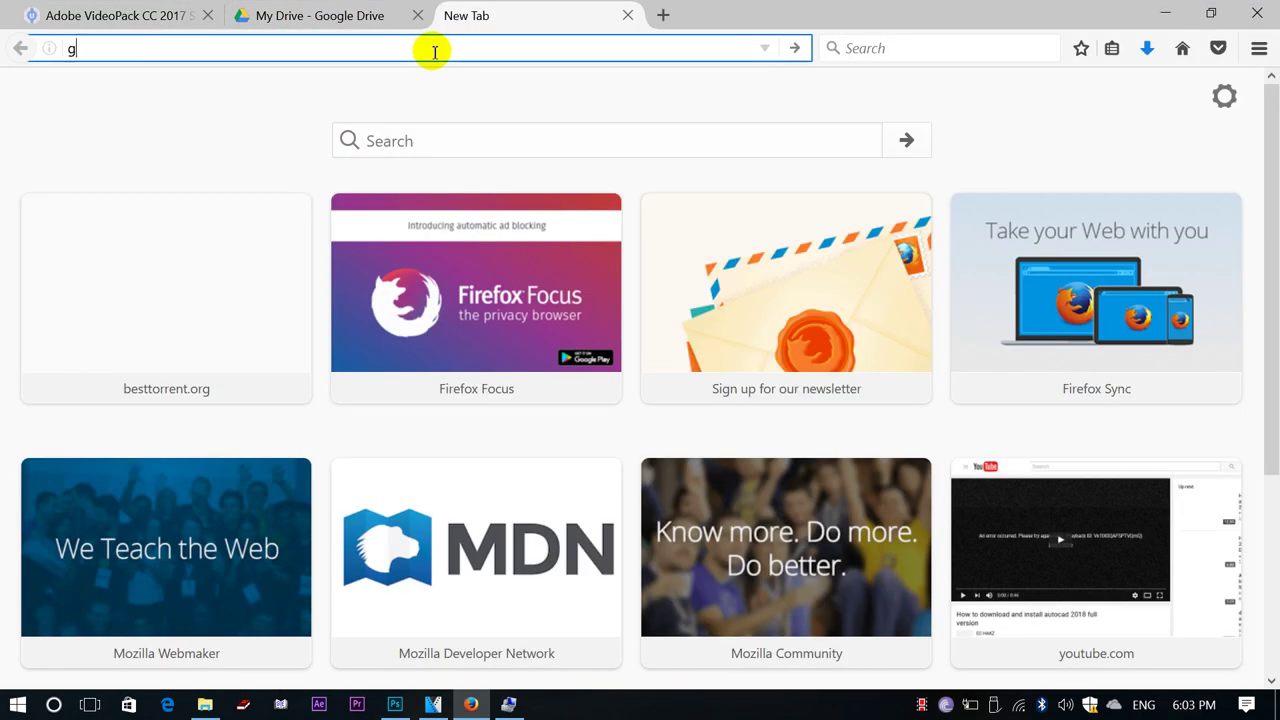
pyautogui.write('oogle.com/')
pyautogui.press('Return')
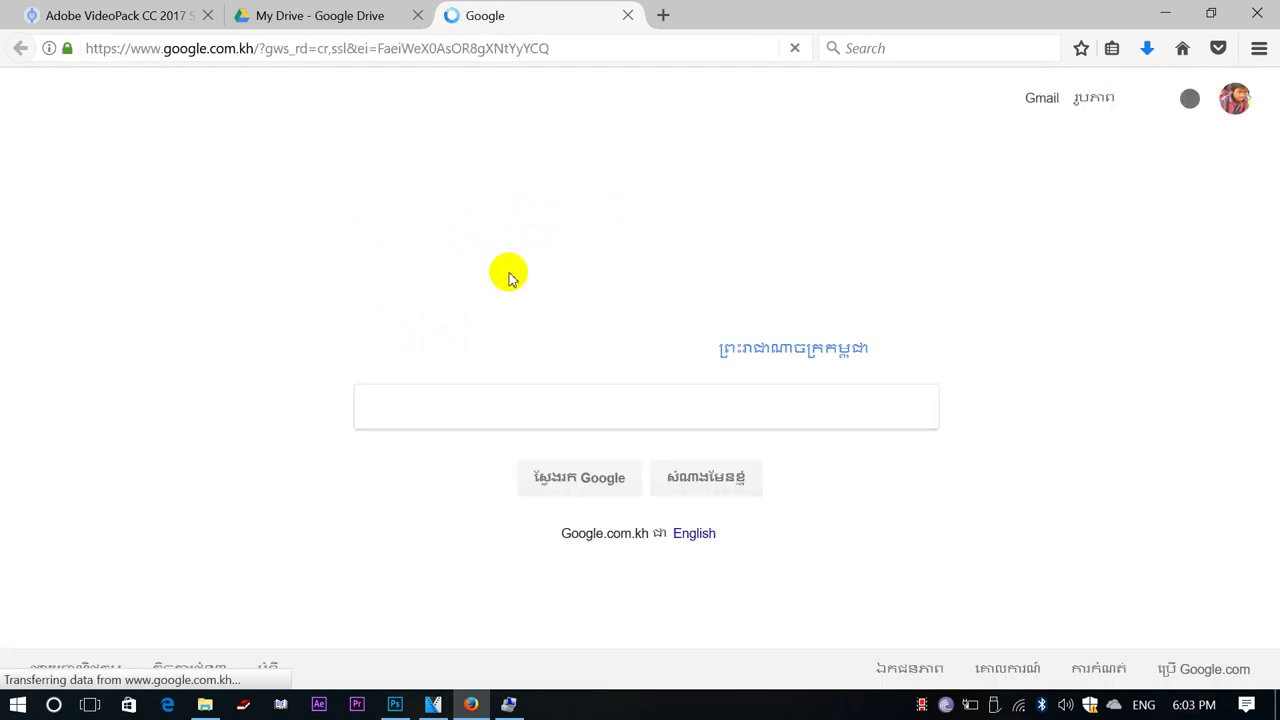
# Step: Search Google for "Create boot windows7 pro" and show the image results
pyautogui.click(478, 408)
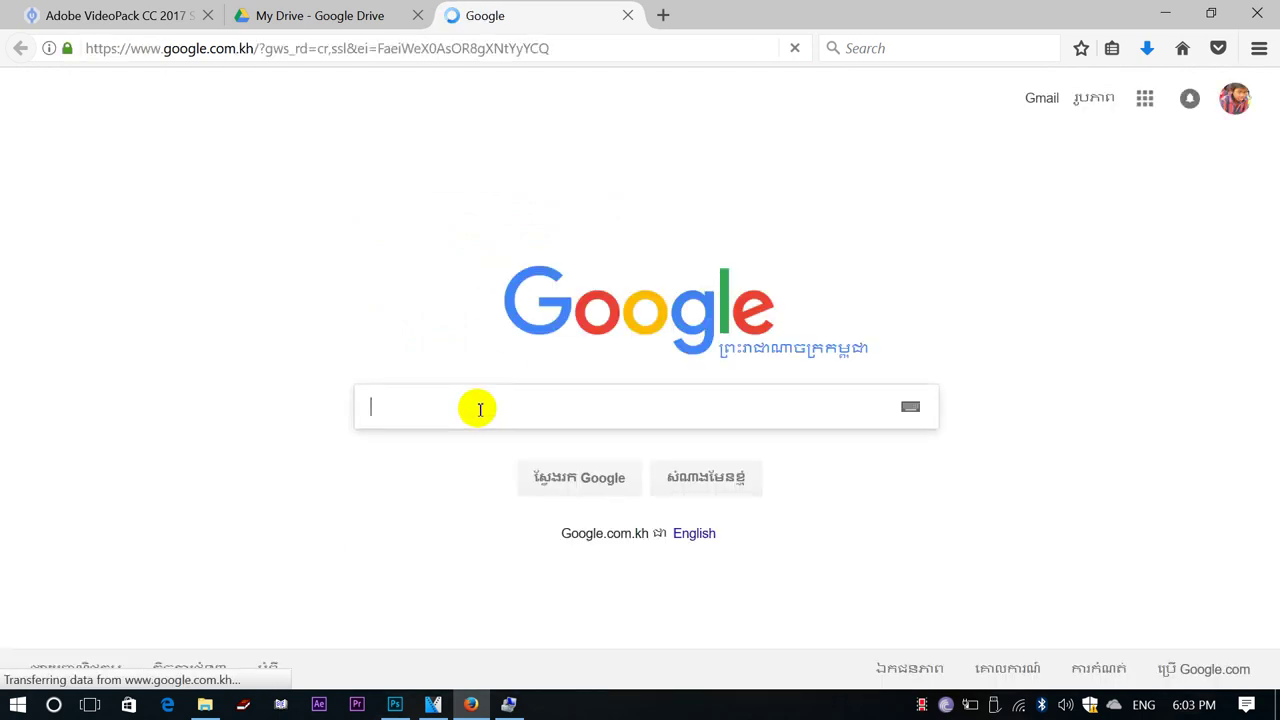
pyautogui.write('Boo')
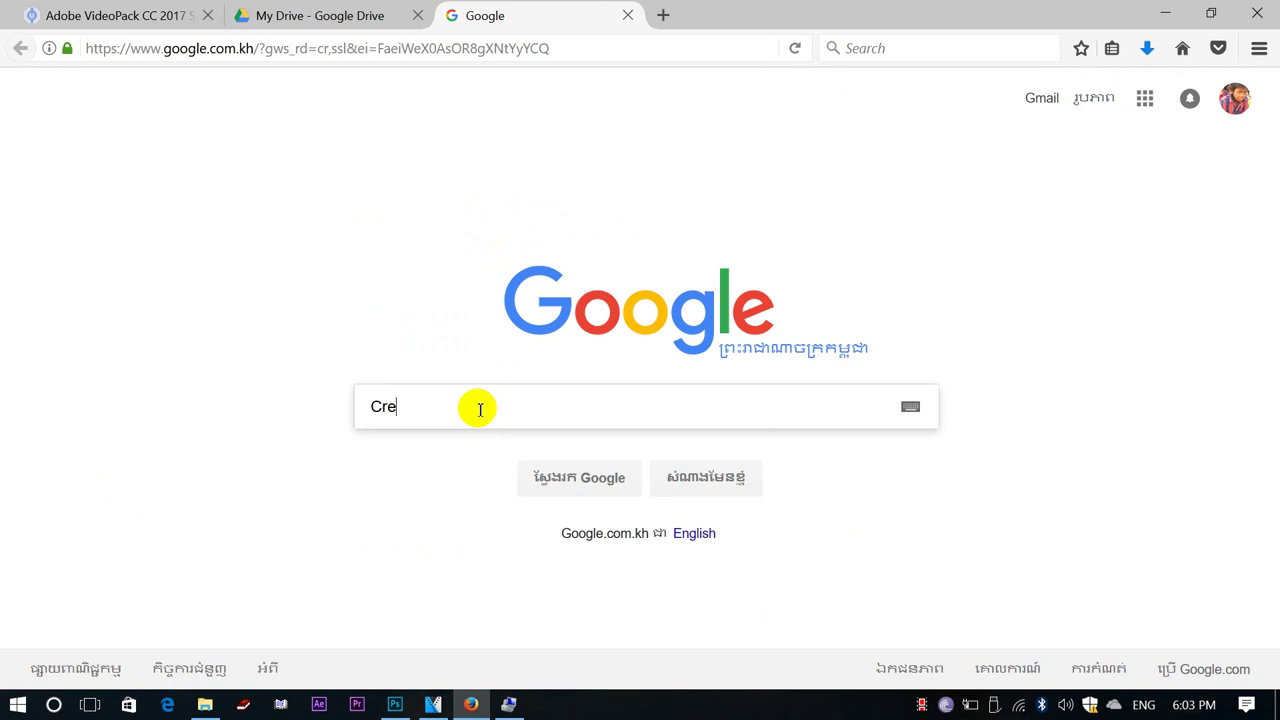
pyautogui.write('ate boot wi')
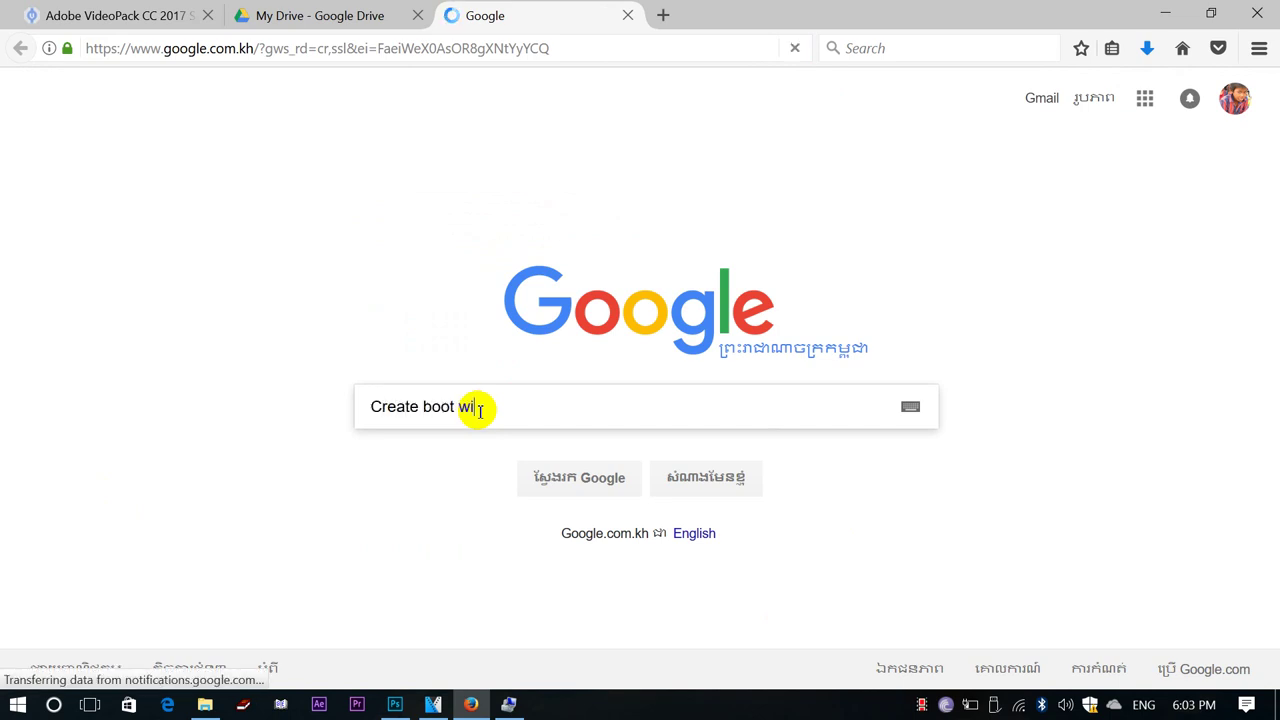
pyautogui.write('ndows7')
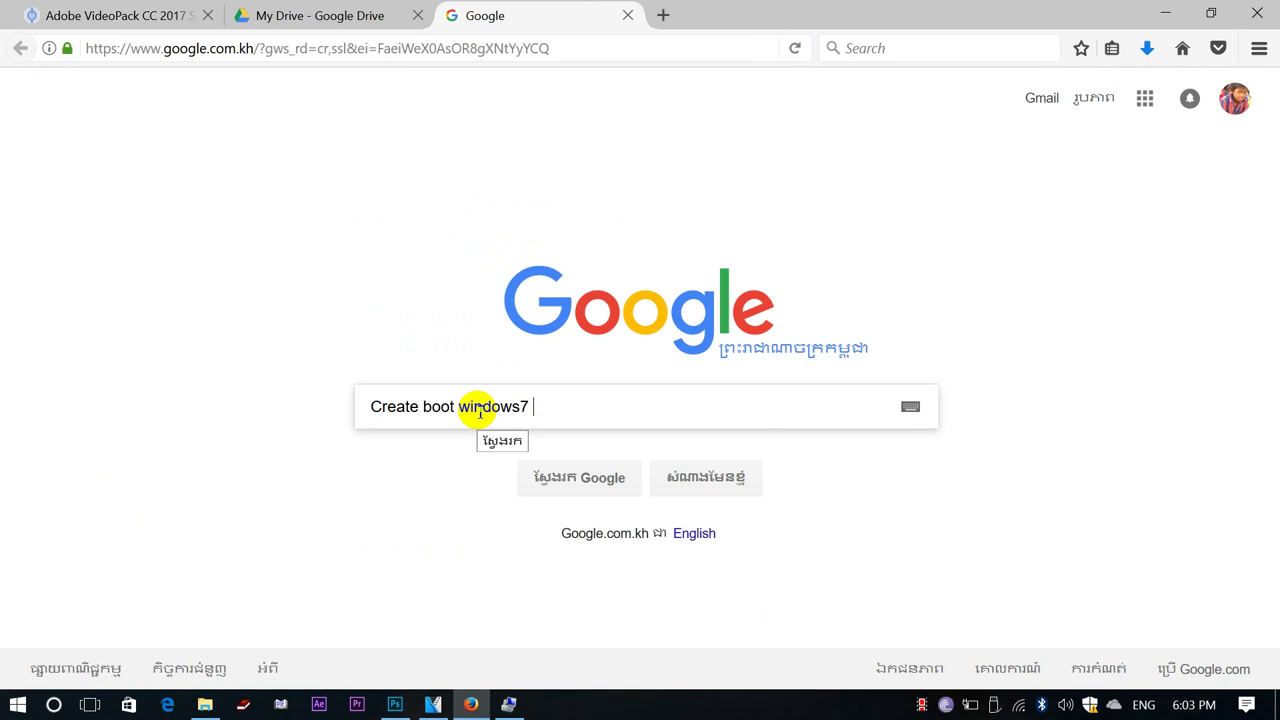
pyautogui.write(' pro')
pyautogui.press('Return')
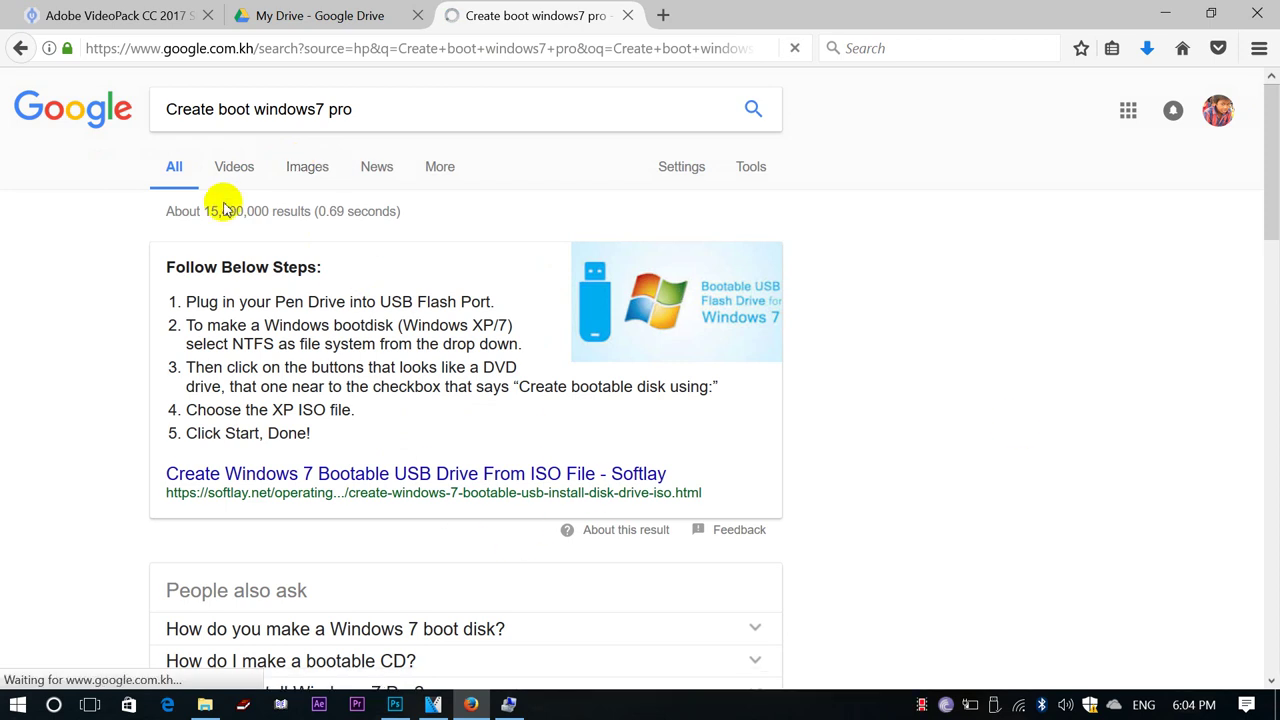
pyautogui.click(307, 167)
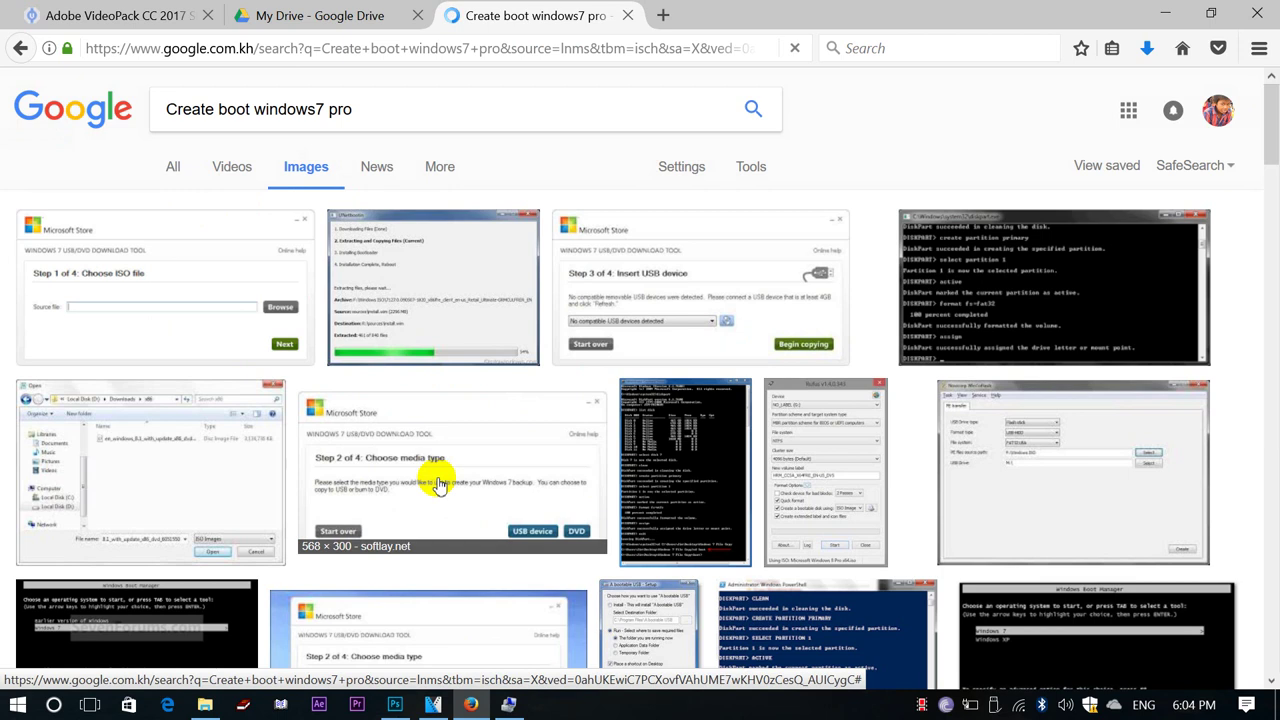
# Step: Examine the image results for a suitable boot drive picture, previewing the "Bootable USB Flash Drive for Windows 7" image
pyautogui.scroll(-5, 437, 485)
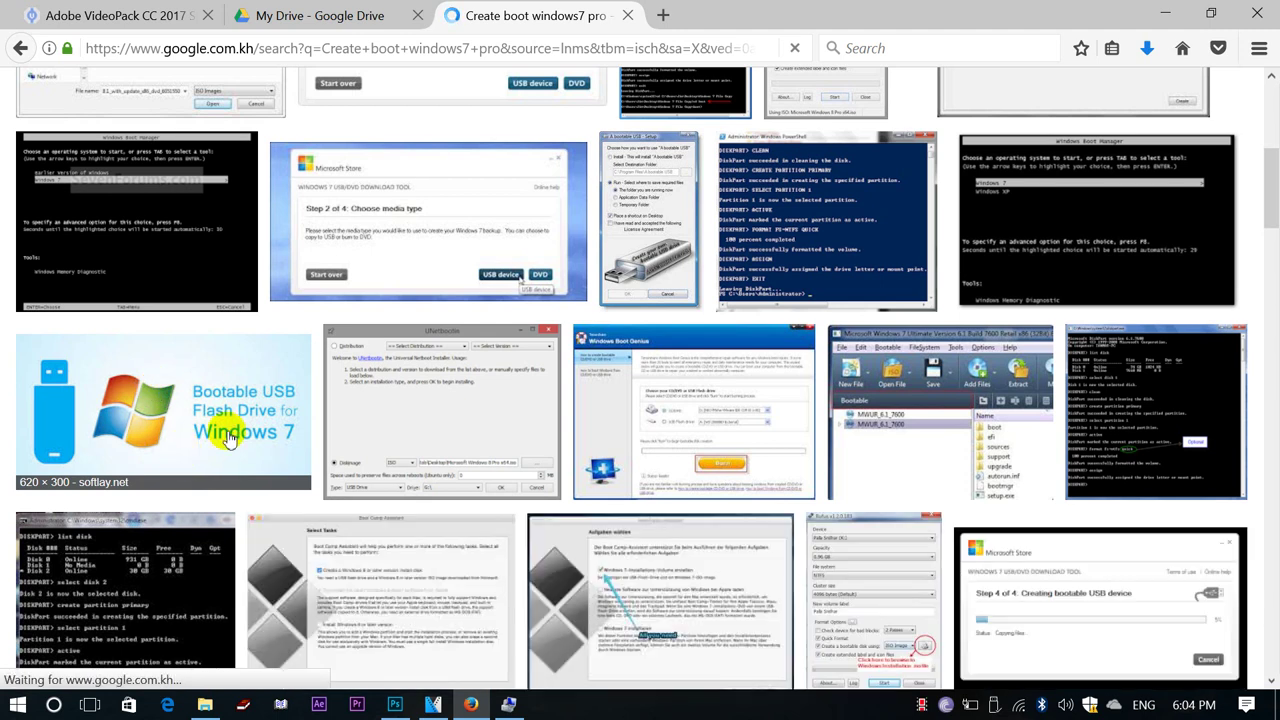
pyautogui.scroll(5, 229, 434)
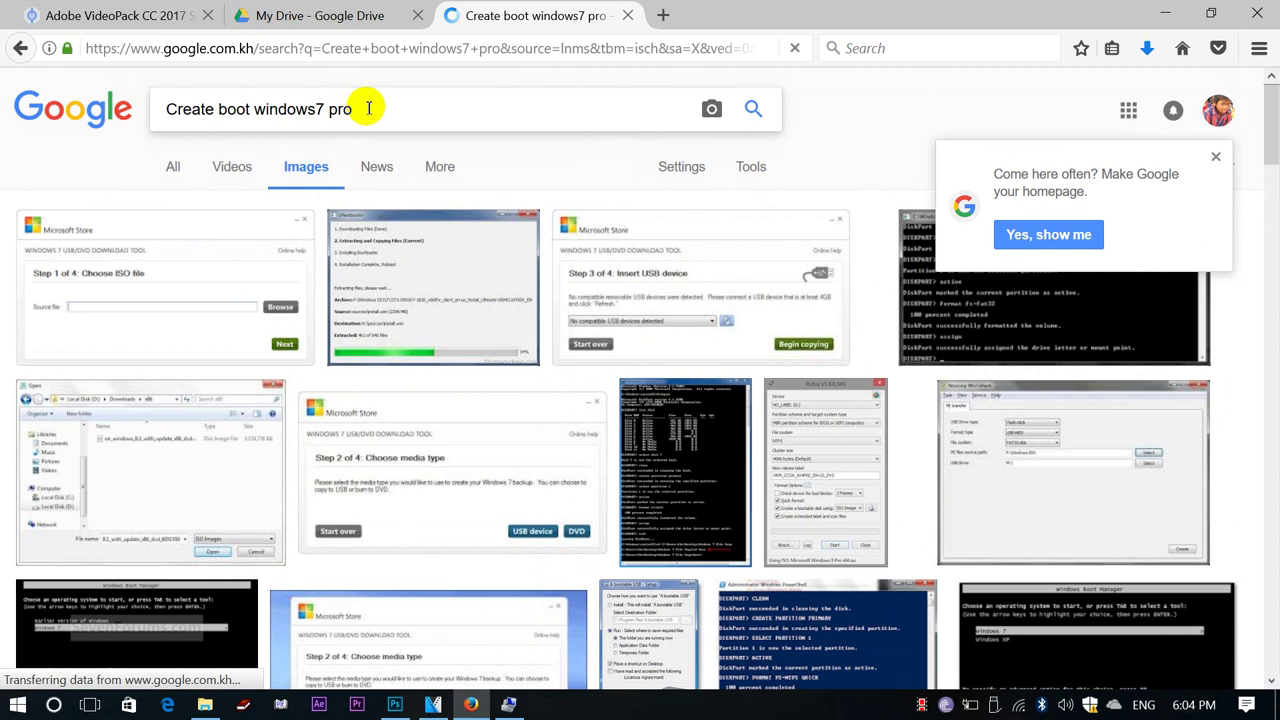
pyautogui.scroll(-5, 300, 115)
pyautogui.click(257, 120)
pyautogui.scroll(5, 300, 250)
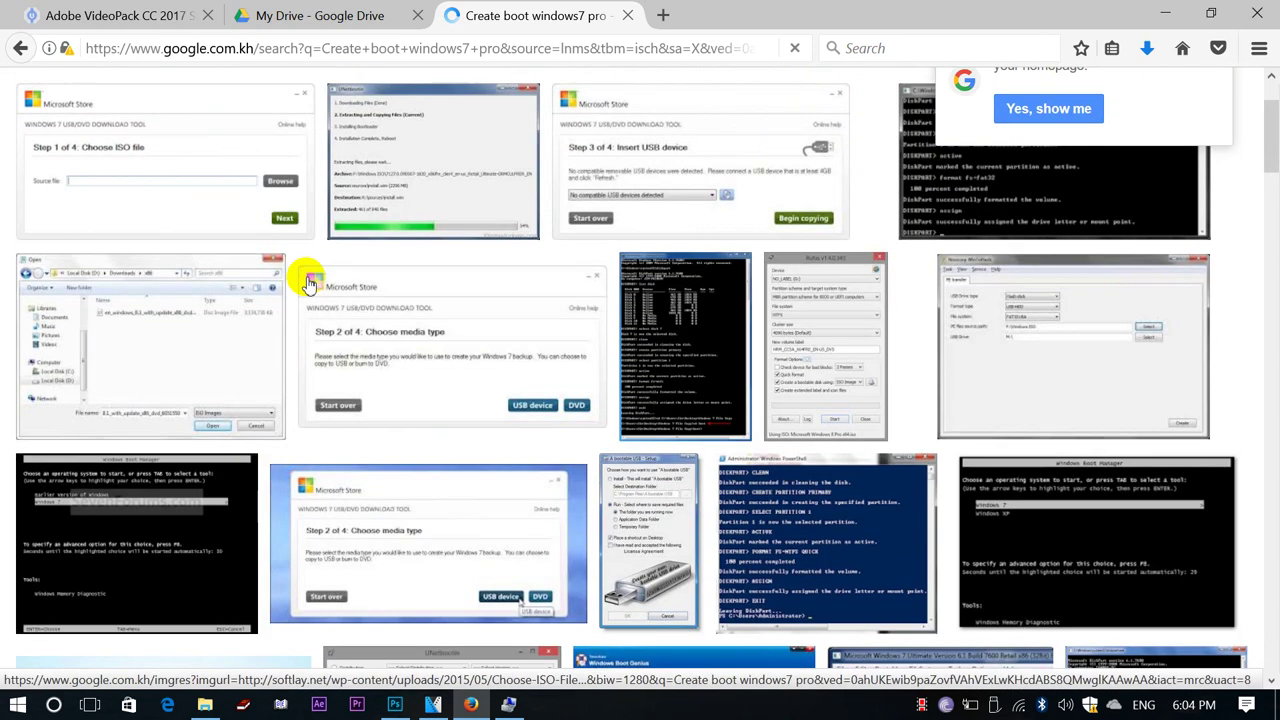
pyautogui.scroll(-5, 297, 288)
pyautogui.scroll(-1, 298, 300)
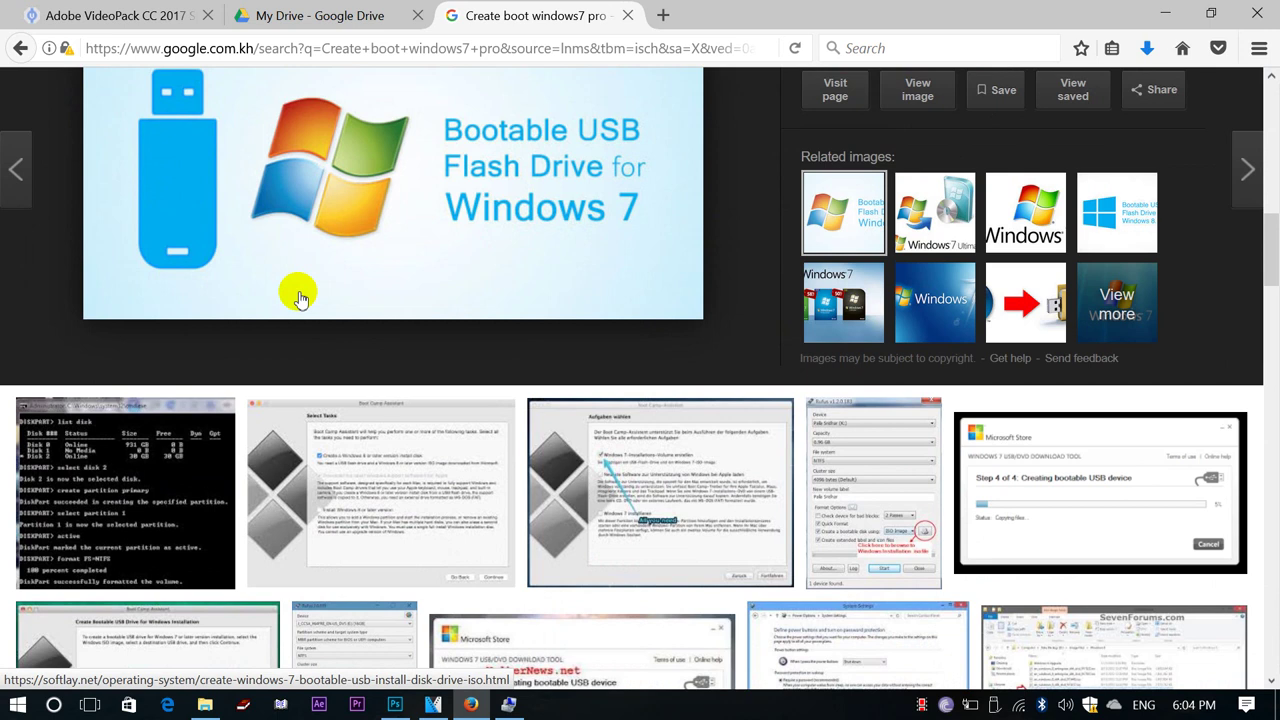
pyautogui.scroll(10, 298, 295)
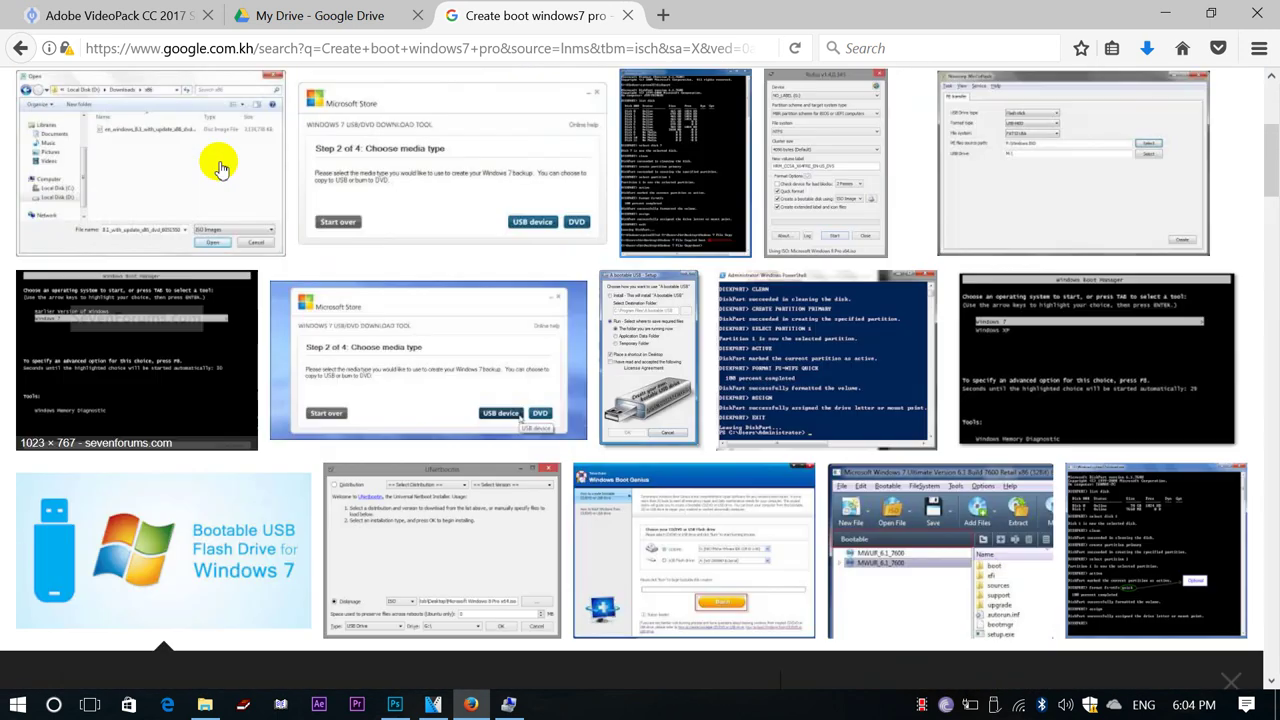
pyautogui.scroll(2, 247, 118)
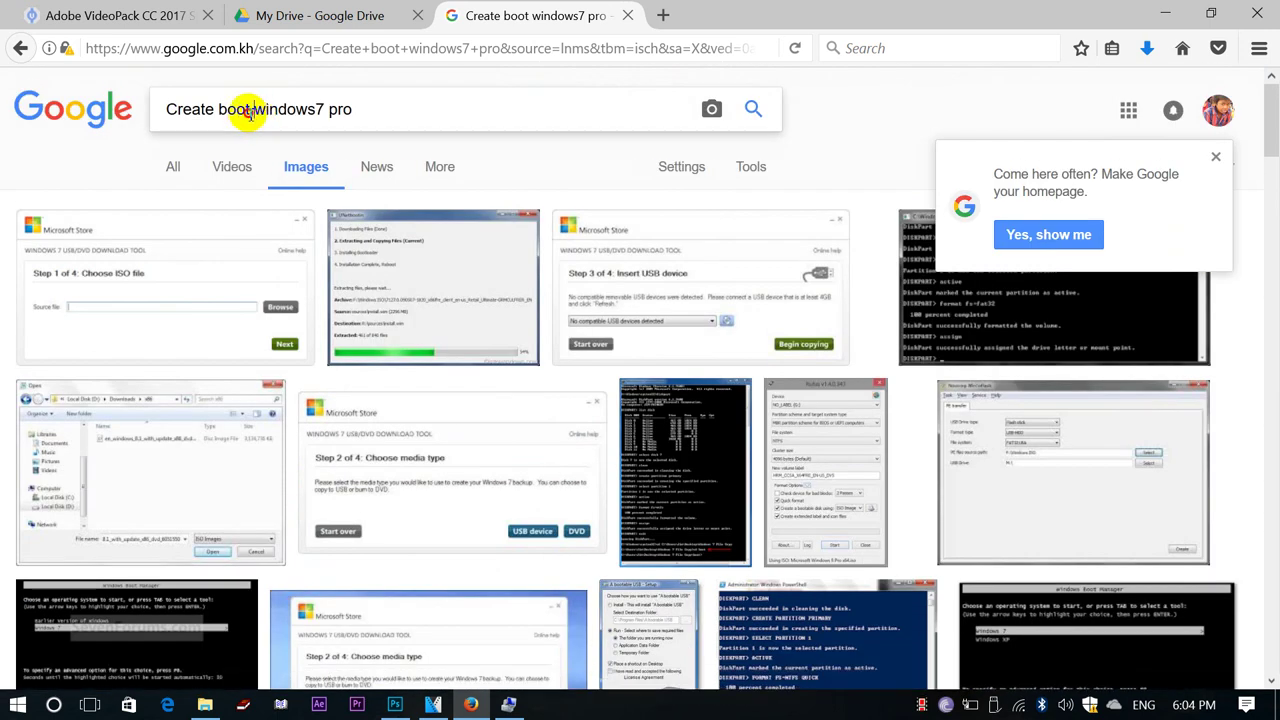
# Step: Shorten the image search to "windows7 pro" and preview the 960 × 540 Windows 7 Professional picture from frys.com
pyautogui.moveTo(247, 112); pyautogui.dragTo(120, 113)
pyautogui.press('BackSpace')
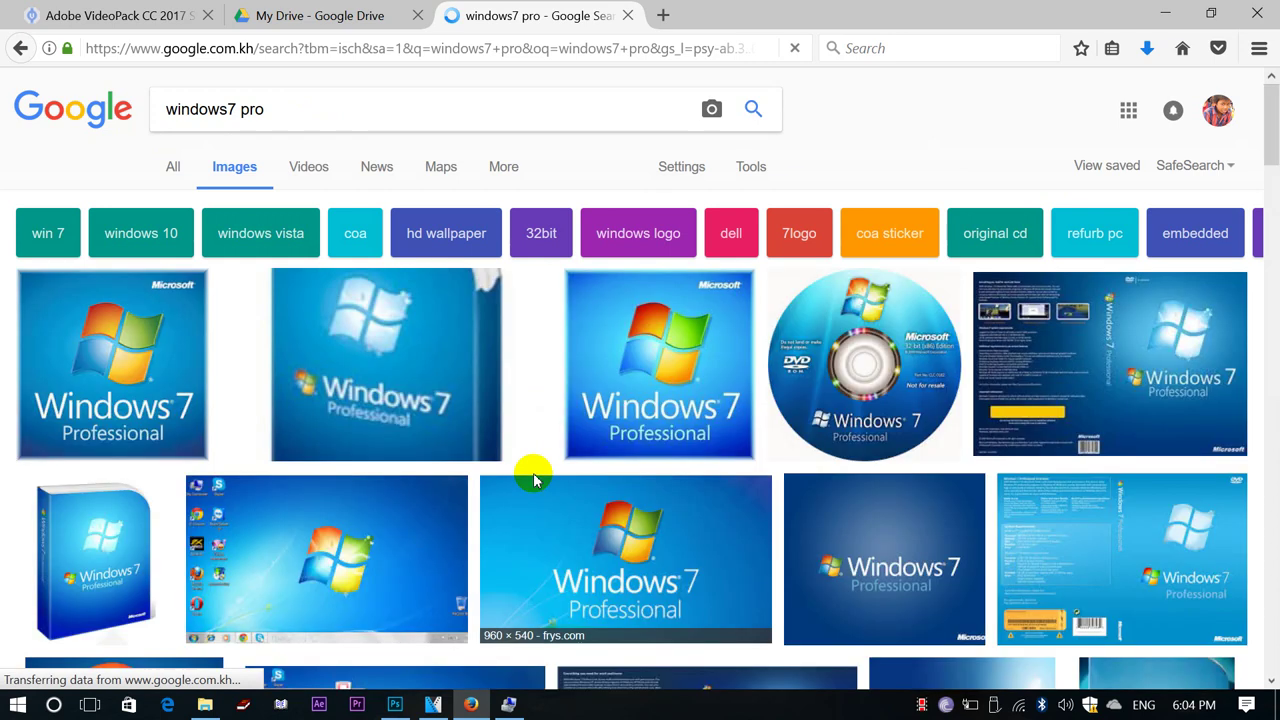
pyautogui.scroll(-2, 670, 625)
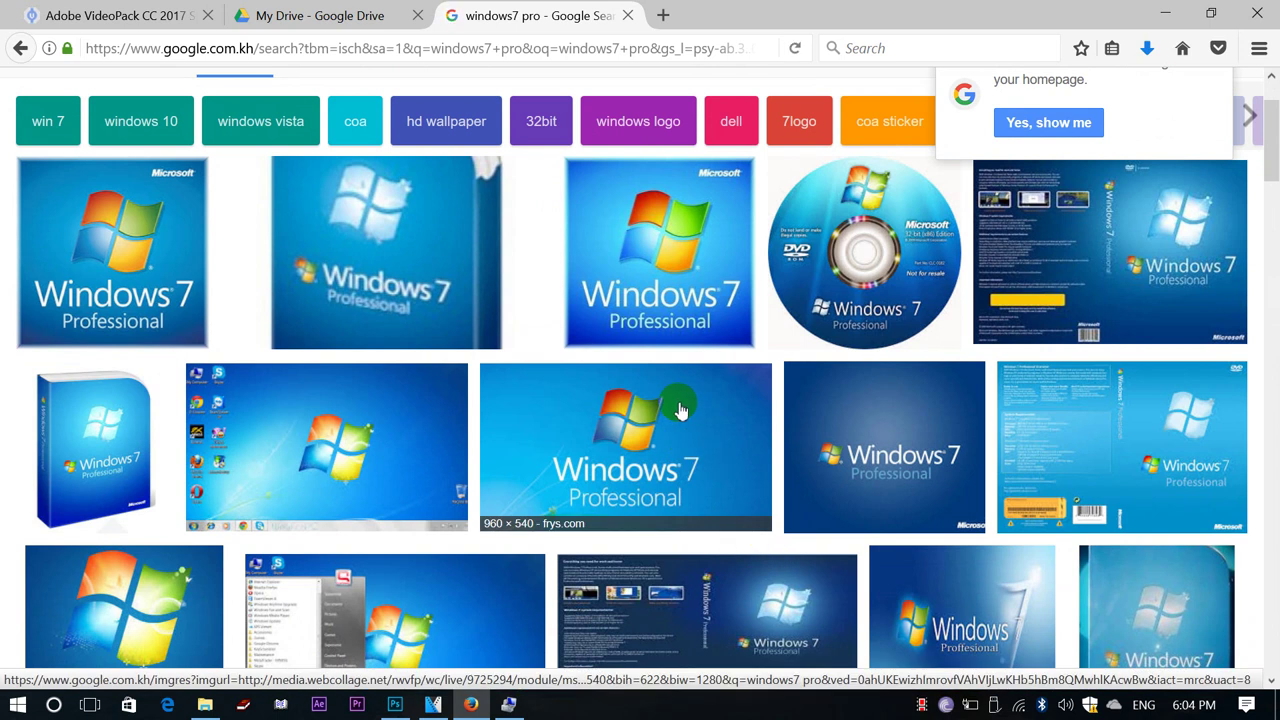
pyautogui.click(659, 426)
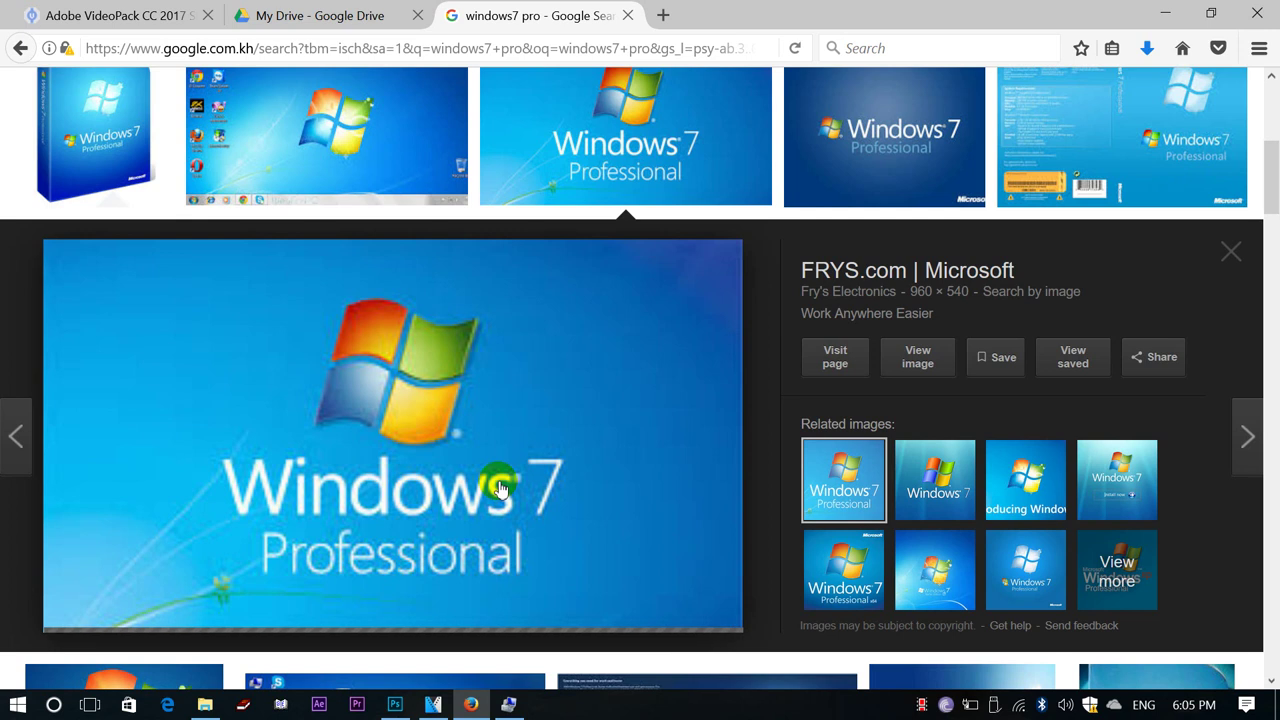
# Step: Save the previewed Windows 7 Professional image as "Windows 7 Pro" in the Boot USB Flash Drive folder
pyautogui.rightClick(416, 368)
pyautogui.click(529, 577)
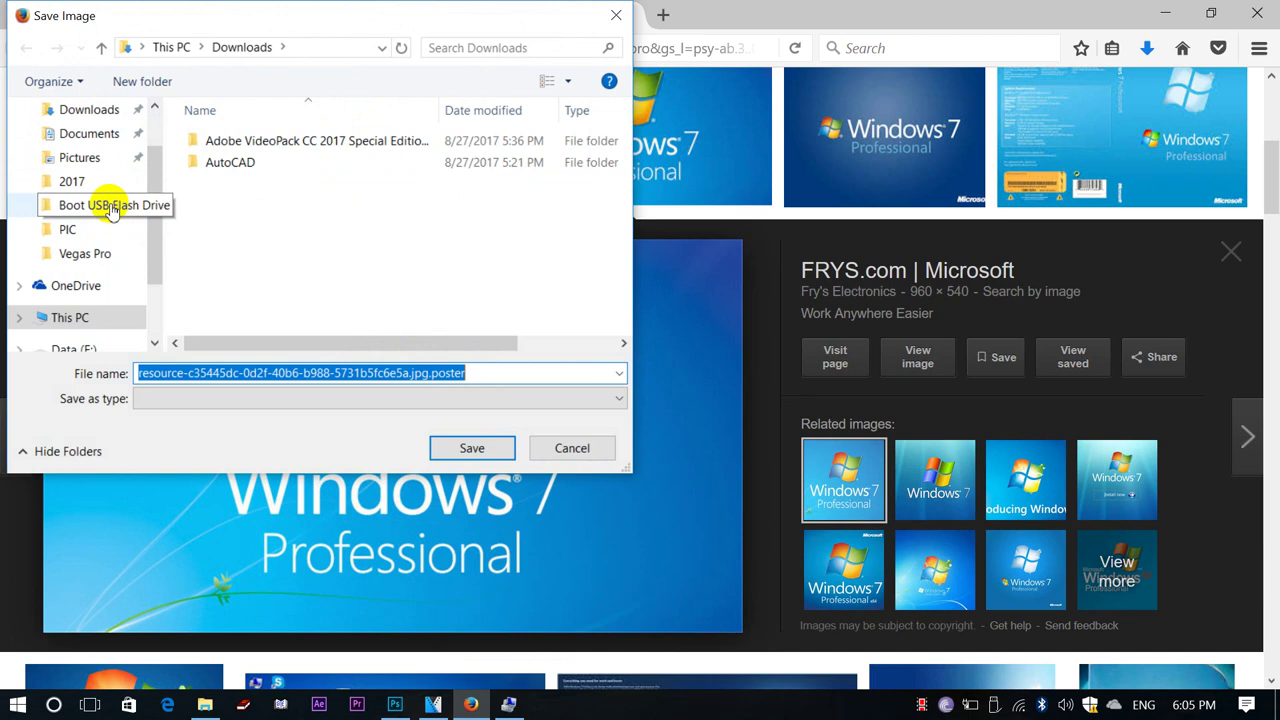
pyautogui.click(112, 207)
pyautogui.click(481, 378)
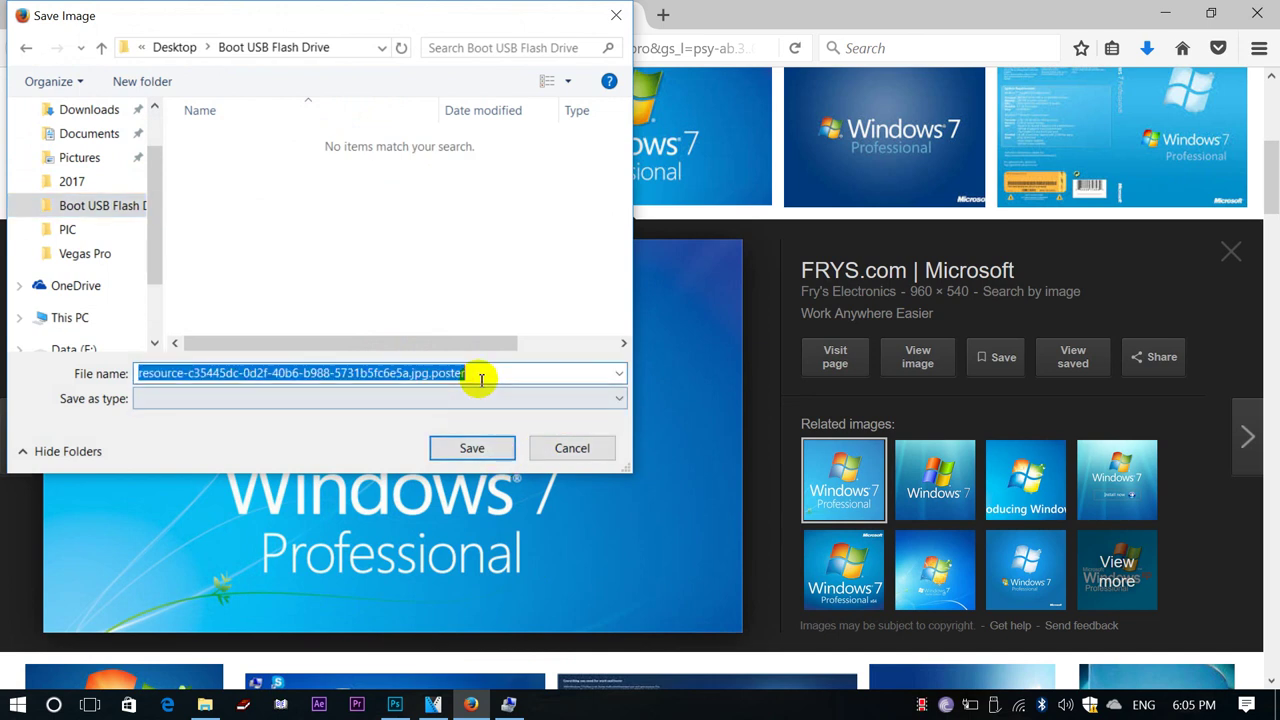
pyautogui.write('Windows')
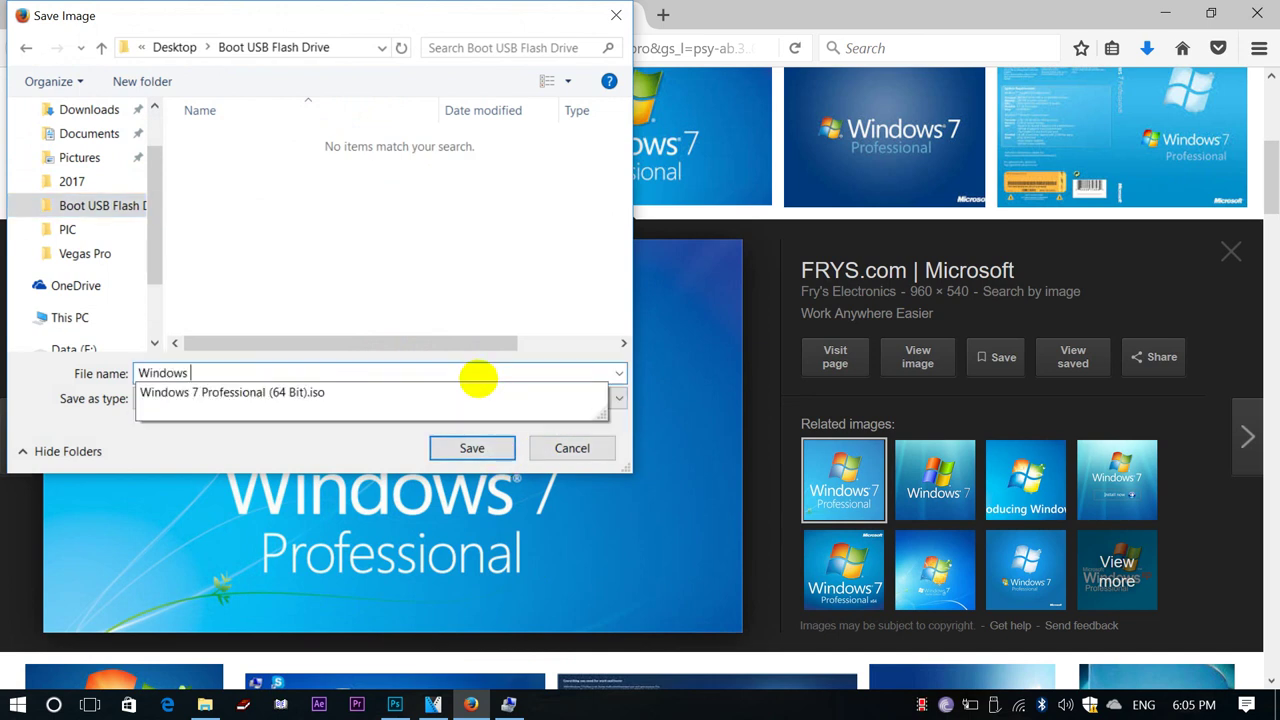
pyautogui.write(' 7 Proo')
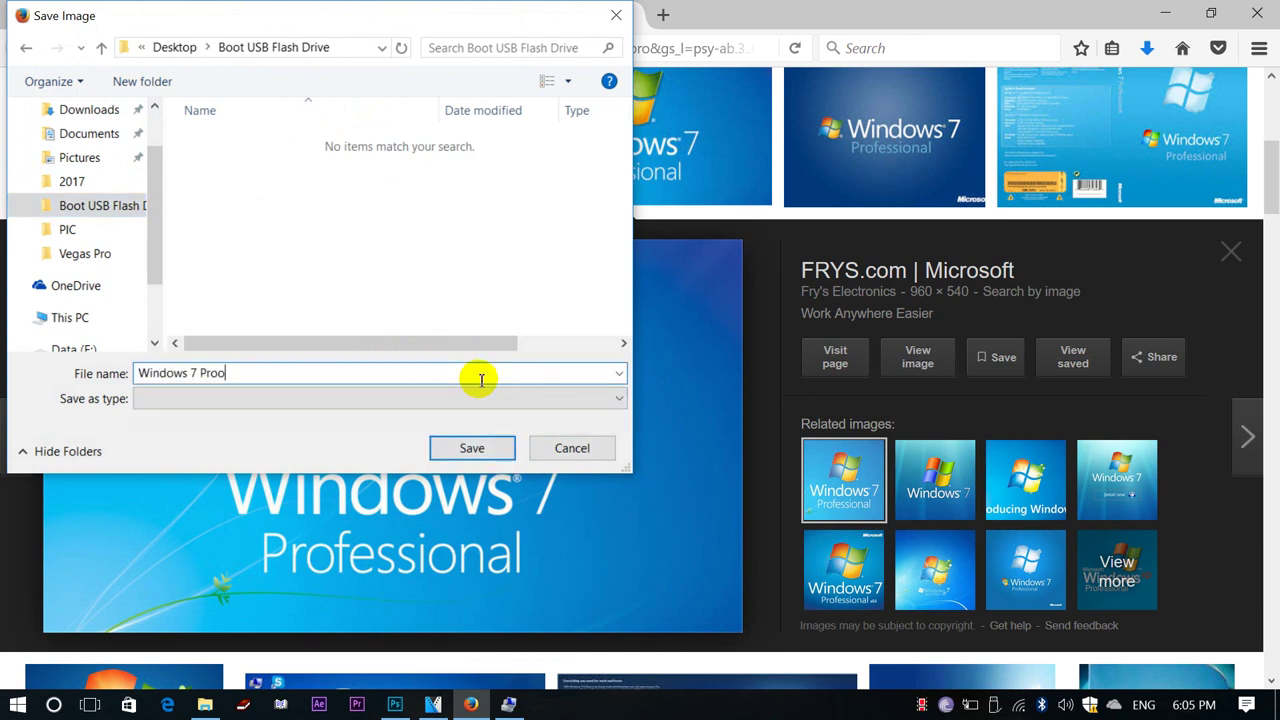
pyautogui.press('BackSpace')
pyautogui.press('Return')
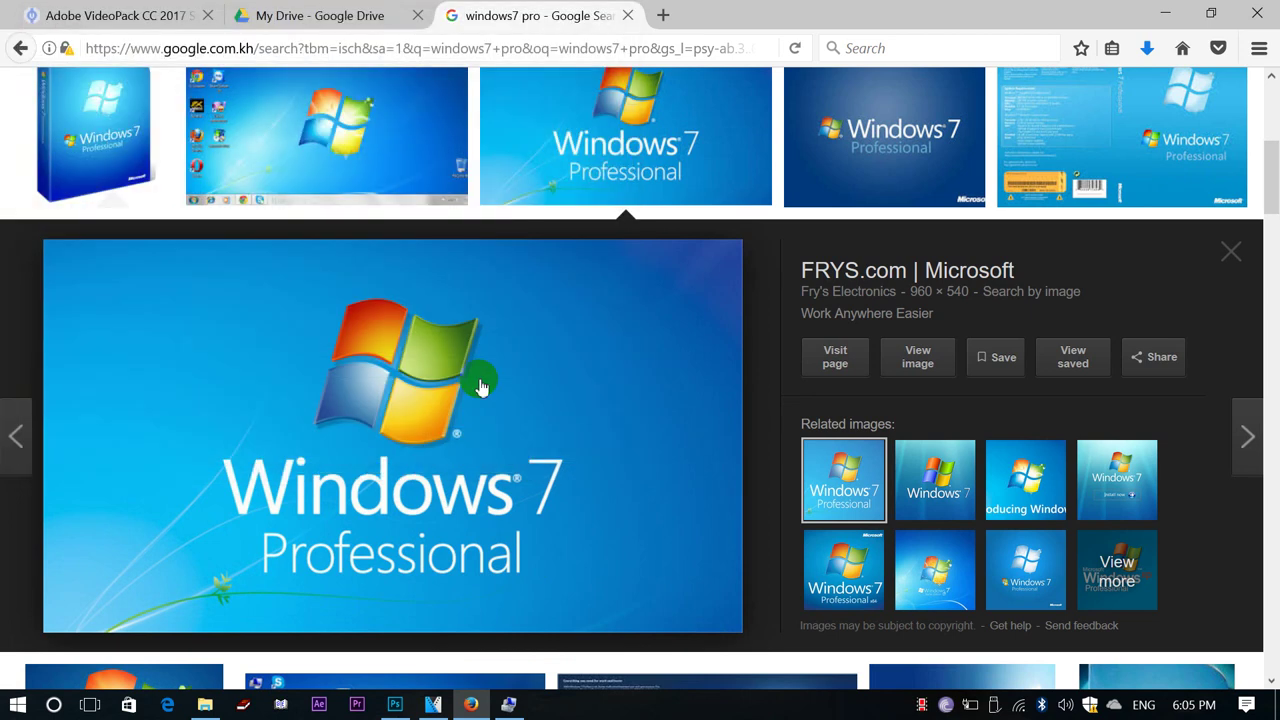
# Step: Replace the image search with "USB Flash" and show the results
pyautogui.scroll(5, 296, 167)
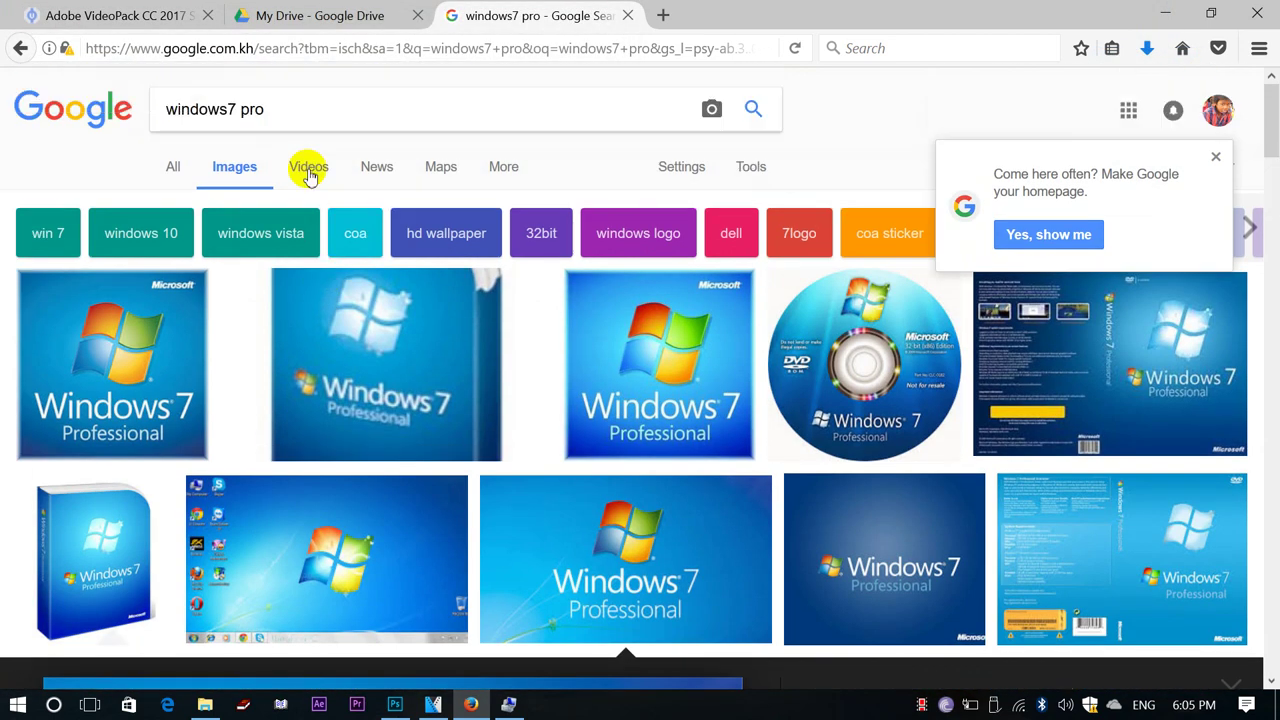
pyautogui.click(263, 115)
pyautogui.hotkey('ctrl', 'a')
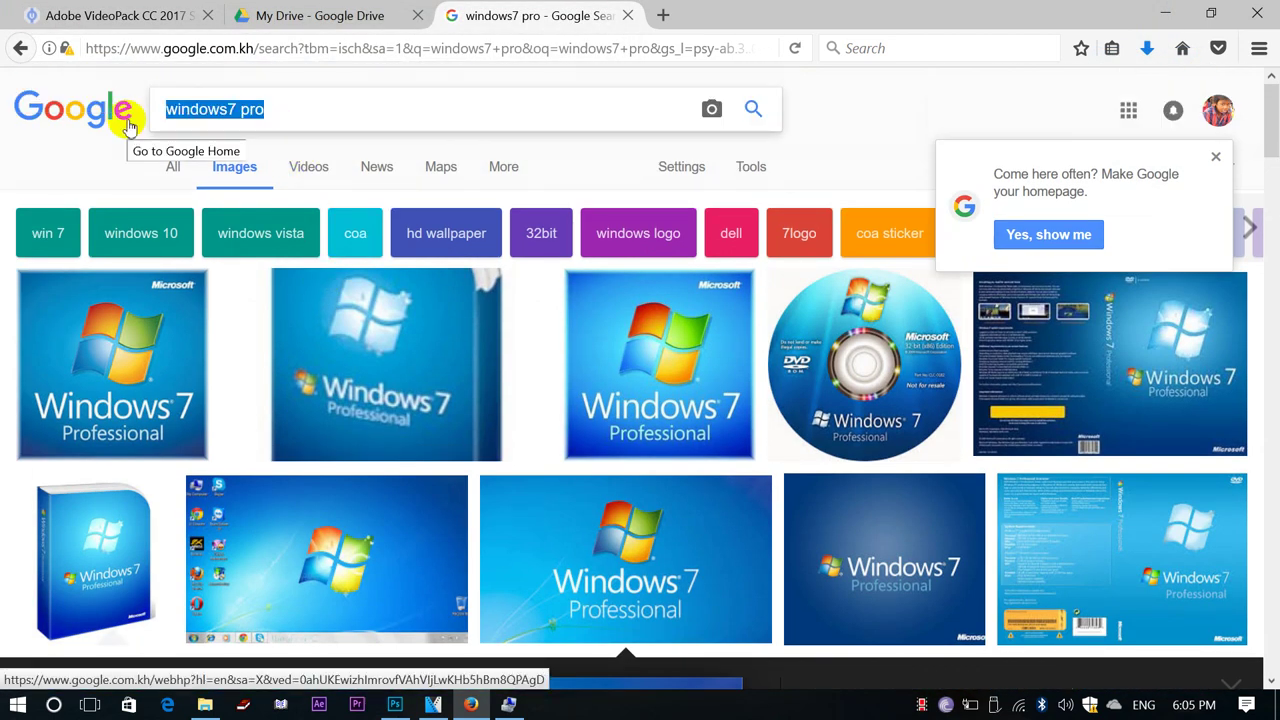
pyautogui.write('usB F')
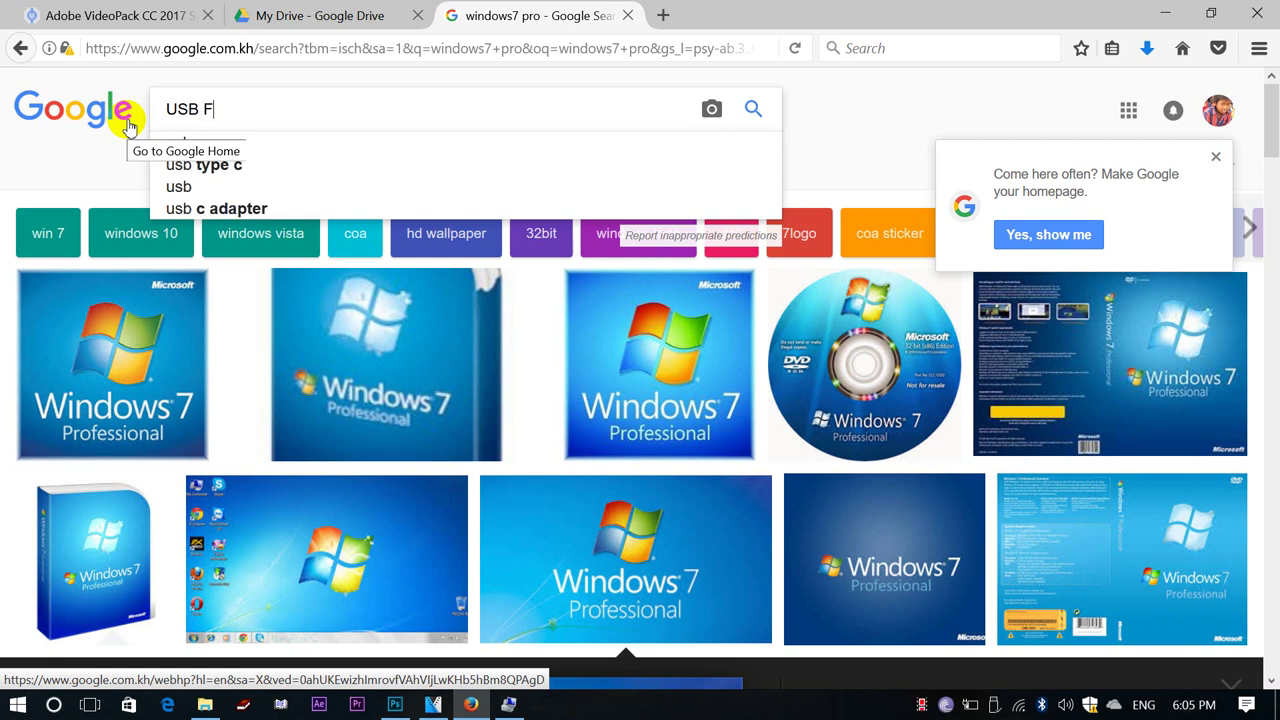
pyautogui.write('lash')
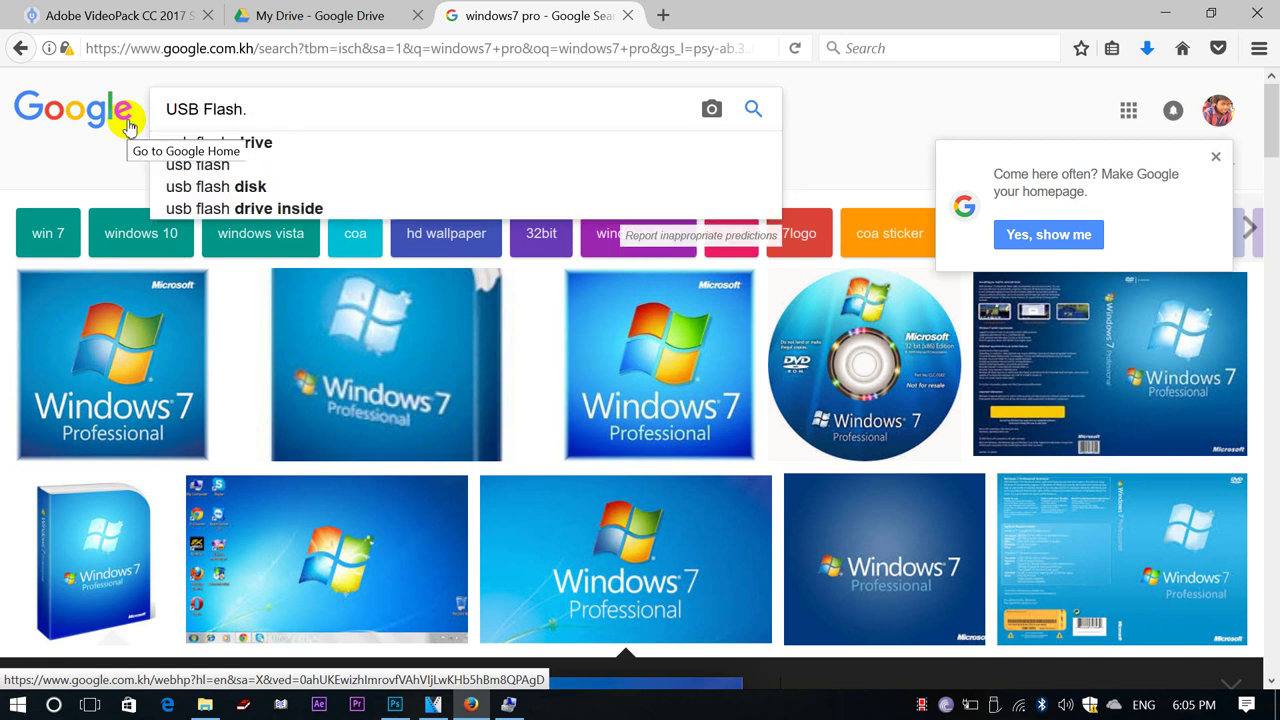
pyautogui.write('.npj')
pyautogui.press('BackSpace')
pyautogui.press('BackSpace')
pyautogui.press('BackSpace')
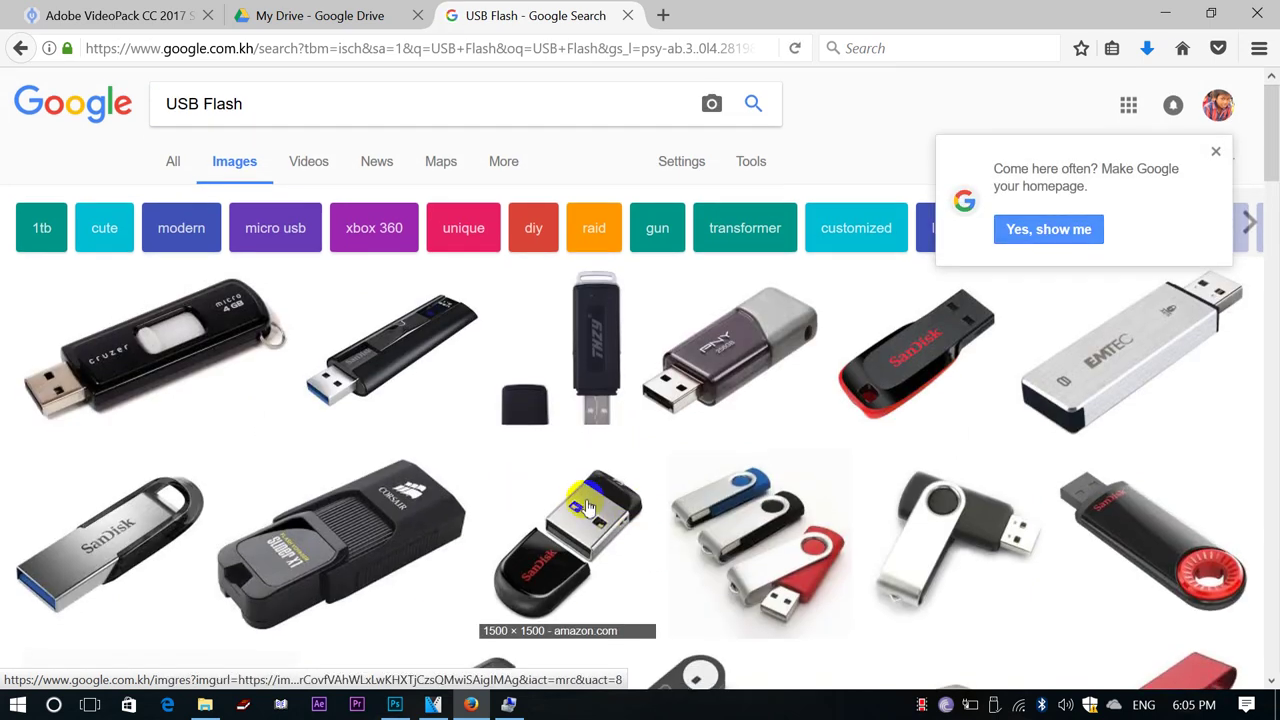
# Step: Preview the 600 × 450 black USB drive picture from TechSpot and save it as "pendrive" in the Boot USB Flash Drive folder
pyautogui.scroll(-3, 585, 507)
pyautogui.scroll(-7, 588, 505)
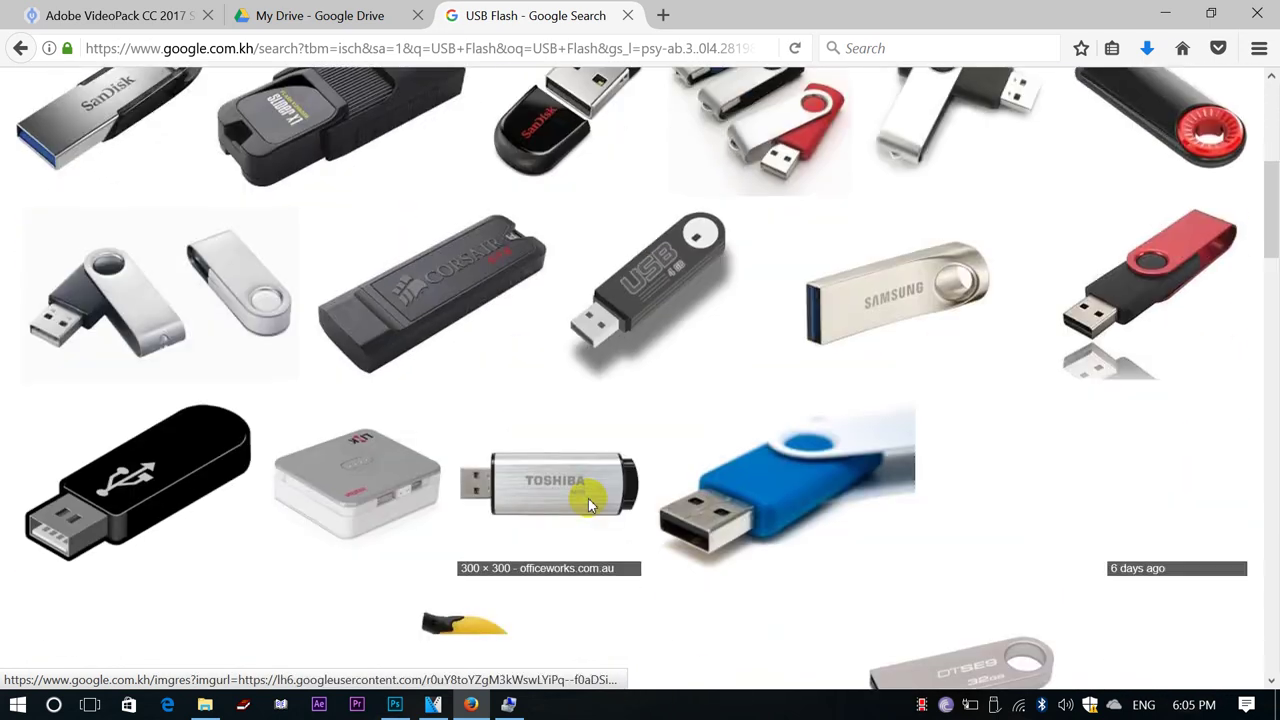
pyautogui.scroll(-2, 320, 440)
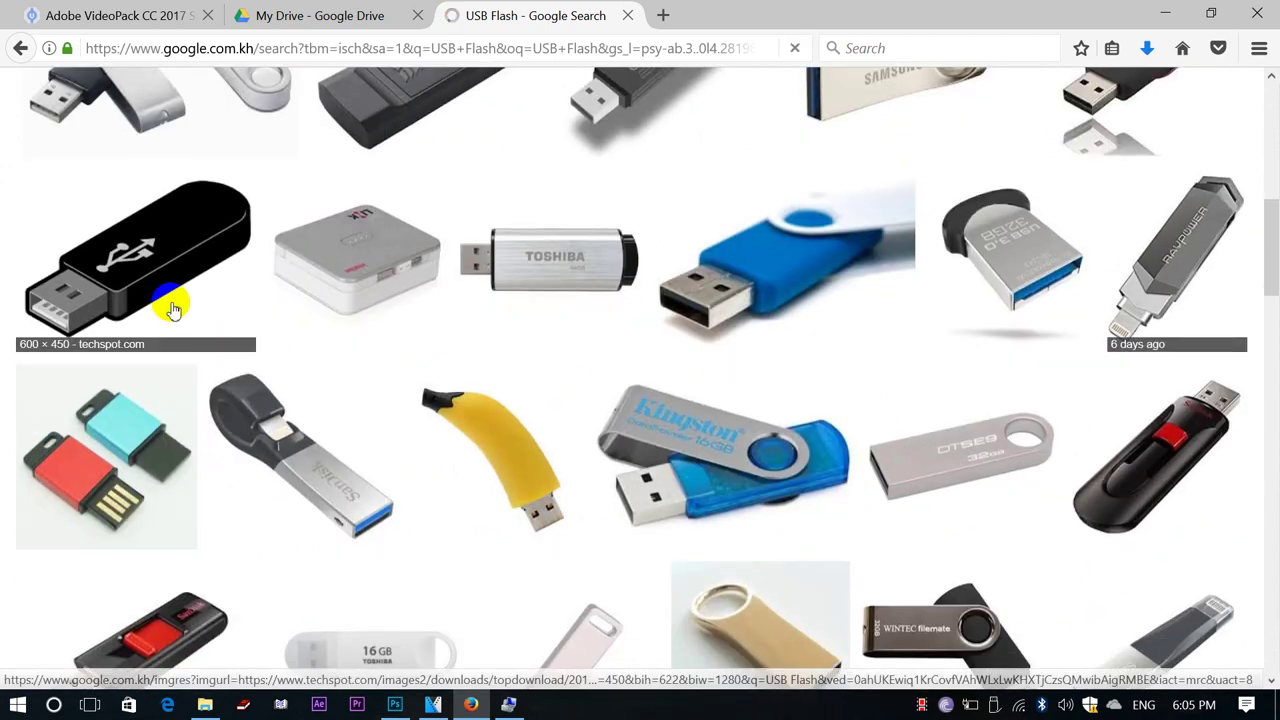
pyautogui.click(143, 265)
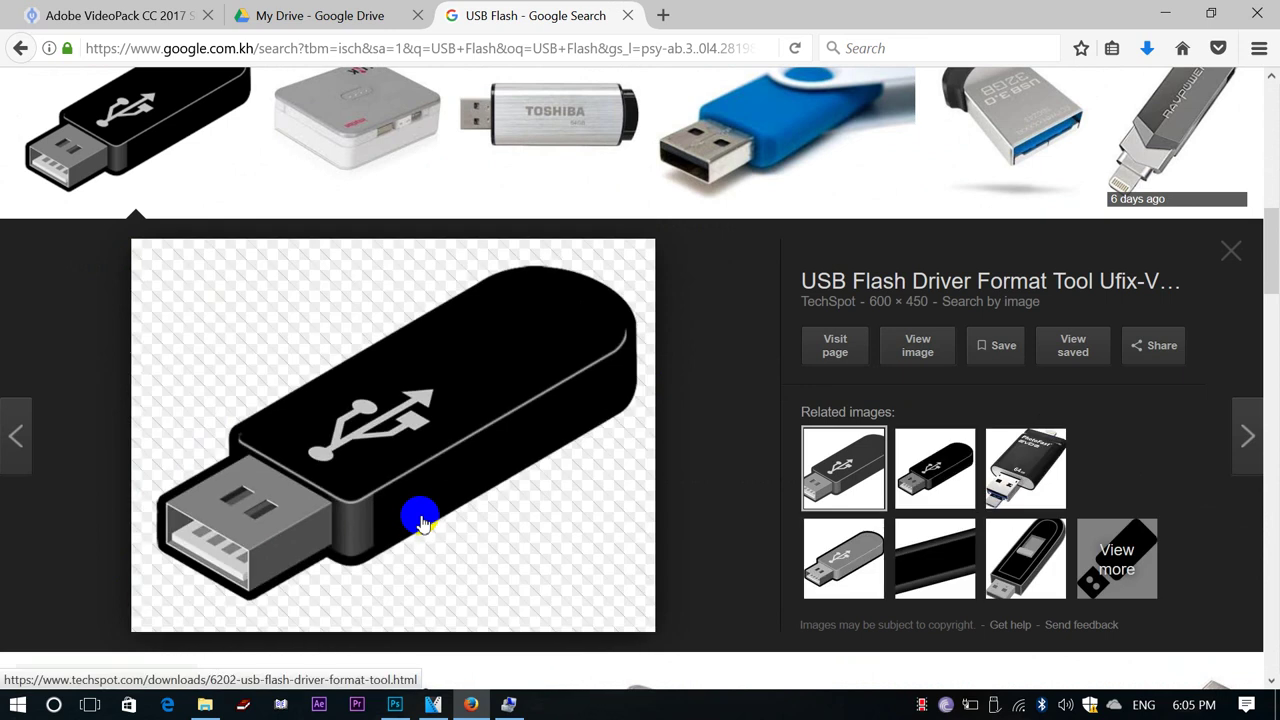
pyautogui.rightClick(413, 428)
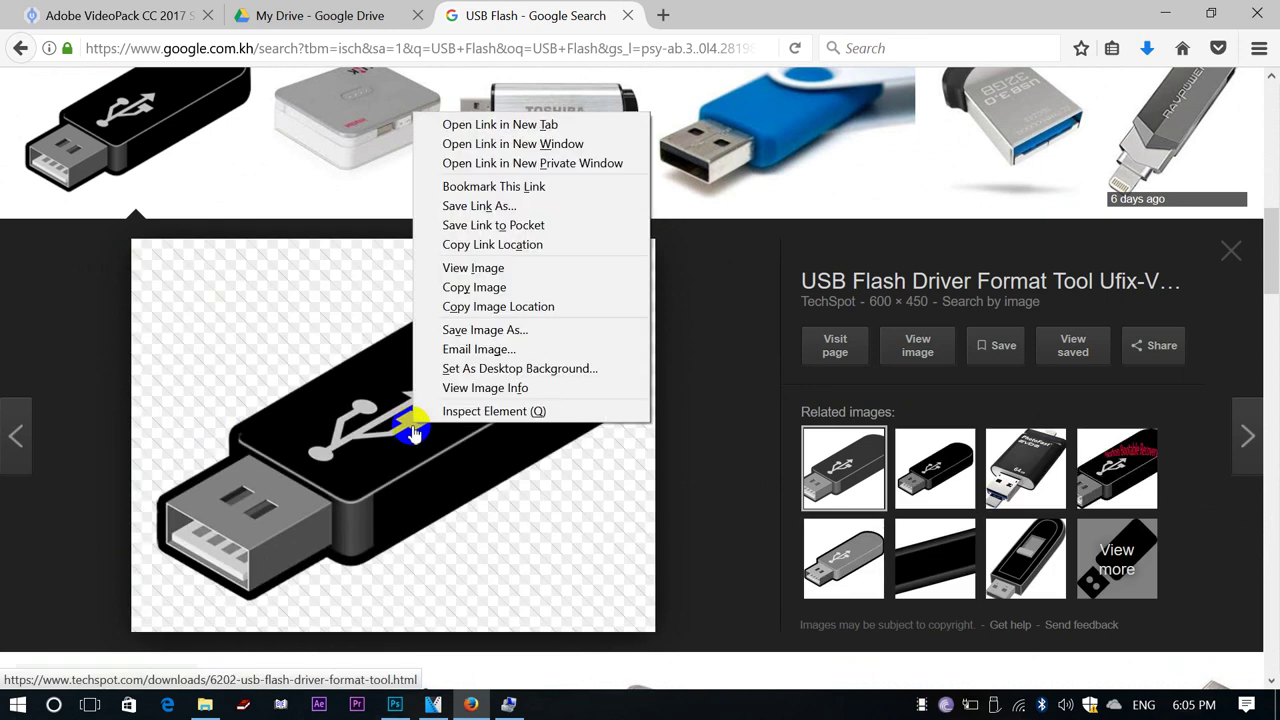
pyautogui.click(515, 333)
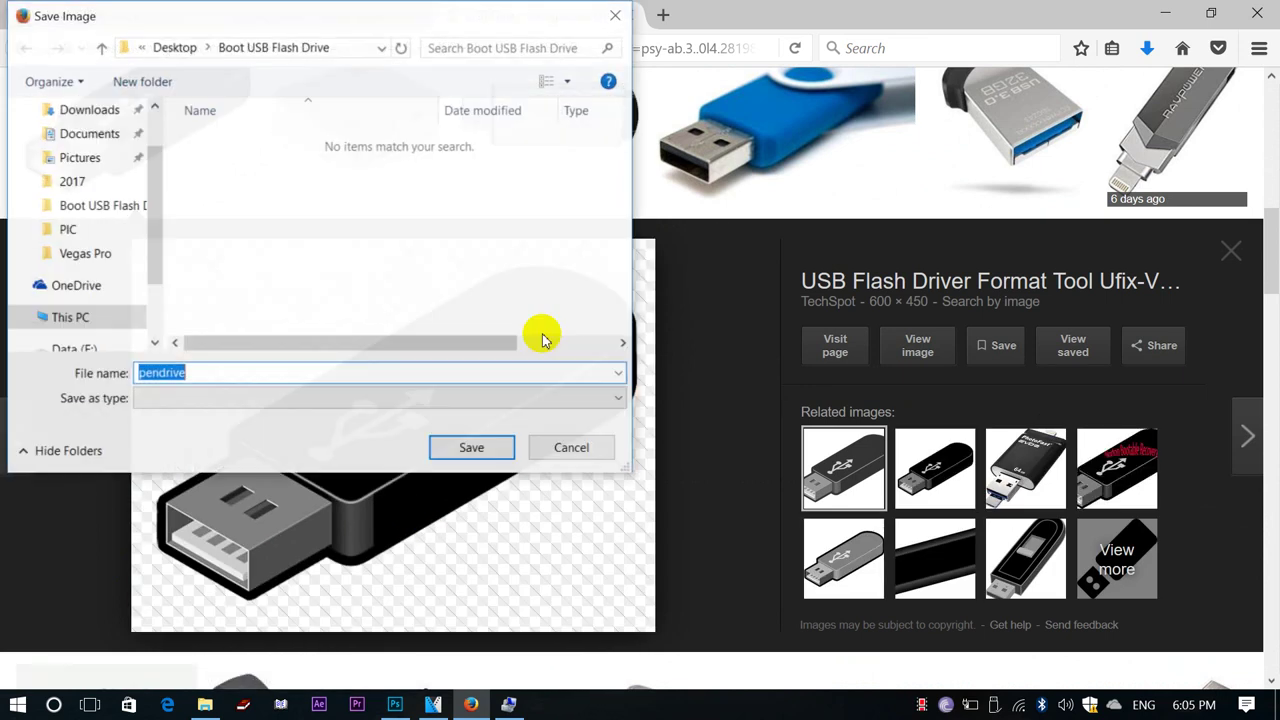
pyautogui.click(474, 446)
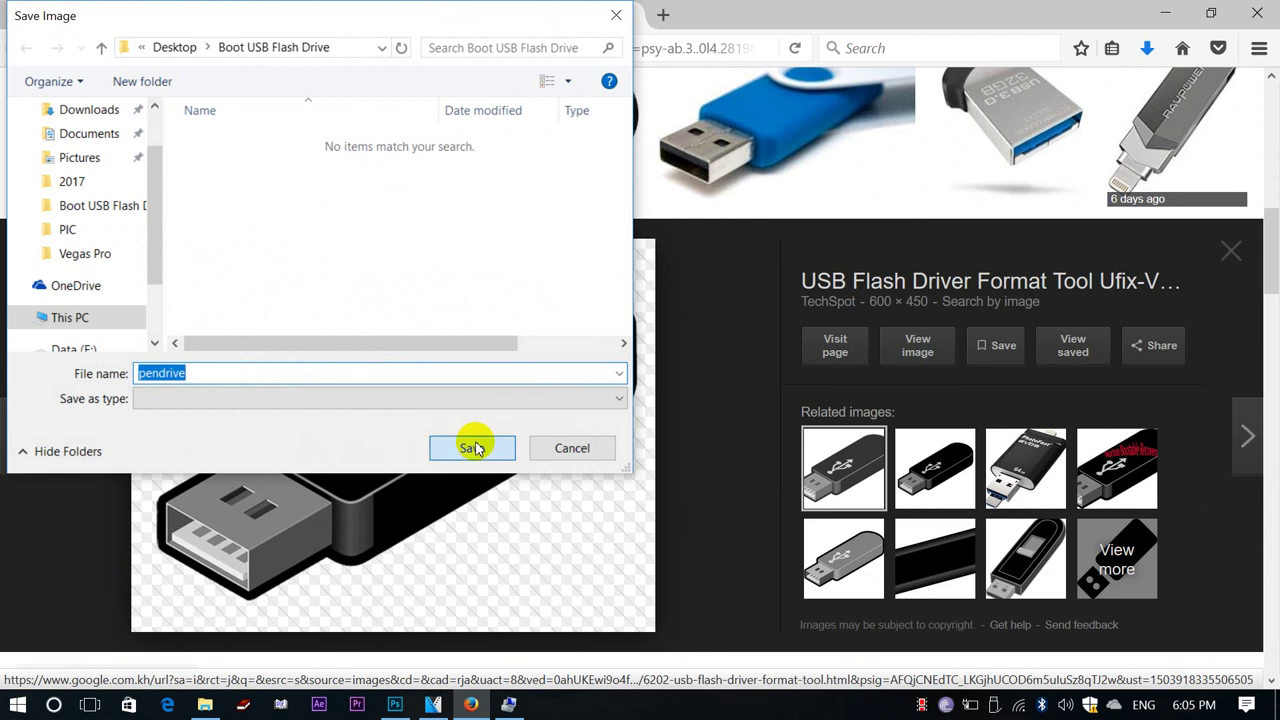
# Step: Switch to Photoshop and start a new Film & Video document with the HDV/HDTV 720p preset, named "Windows 7 Pro"
pyautogui.click(1163, 13)
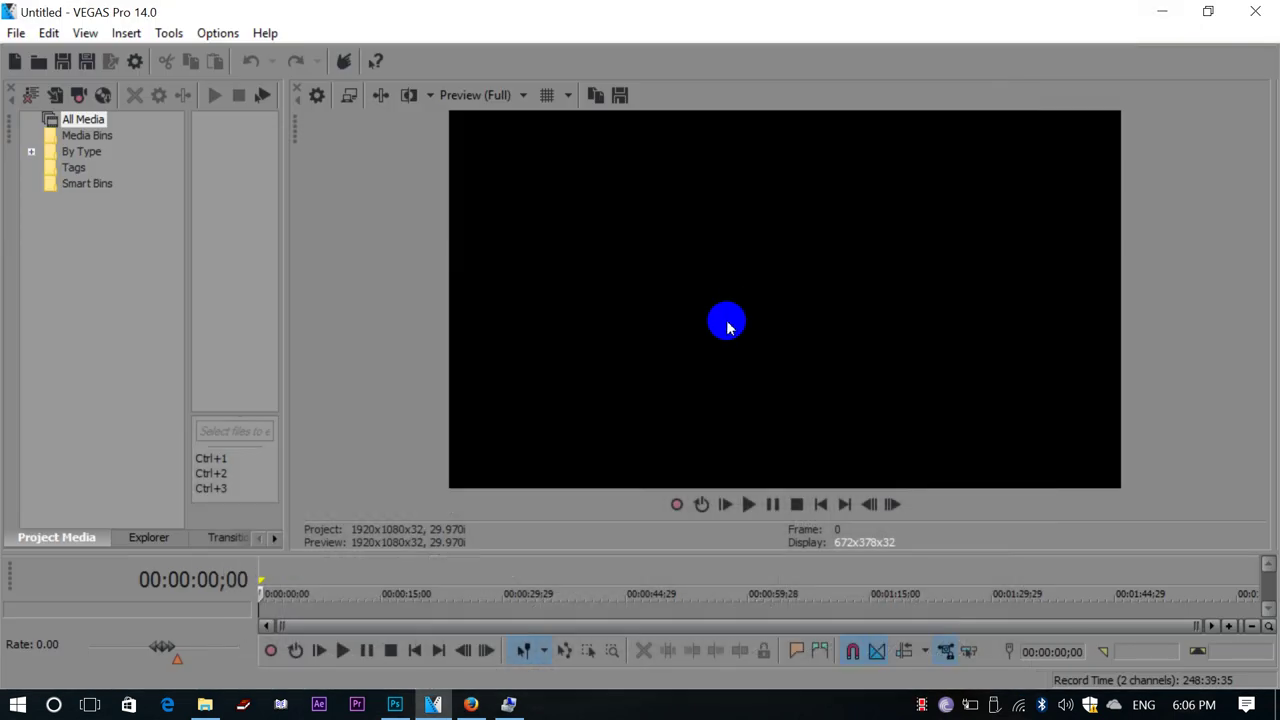
pyautogui.click(395, 703)
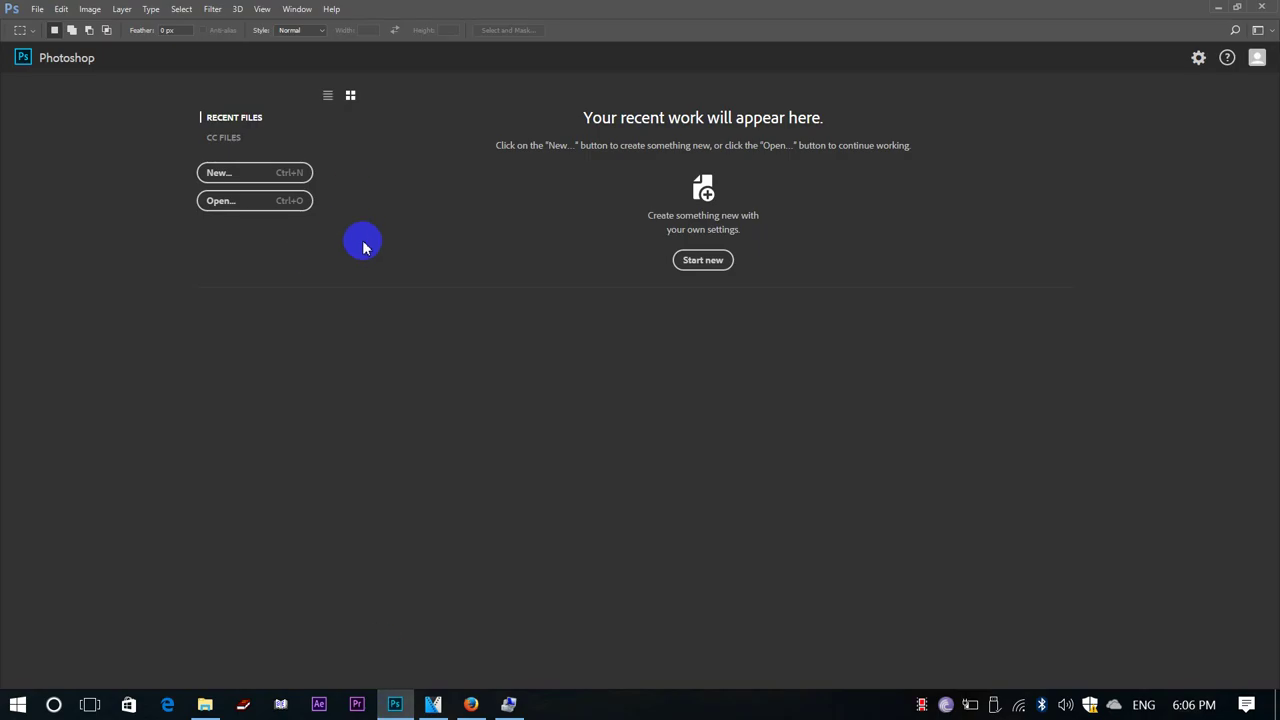
pyautogui.click(277, 174)
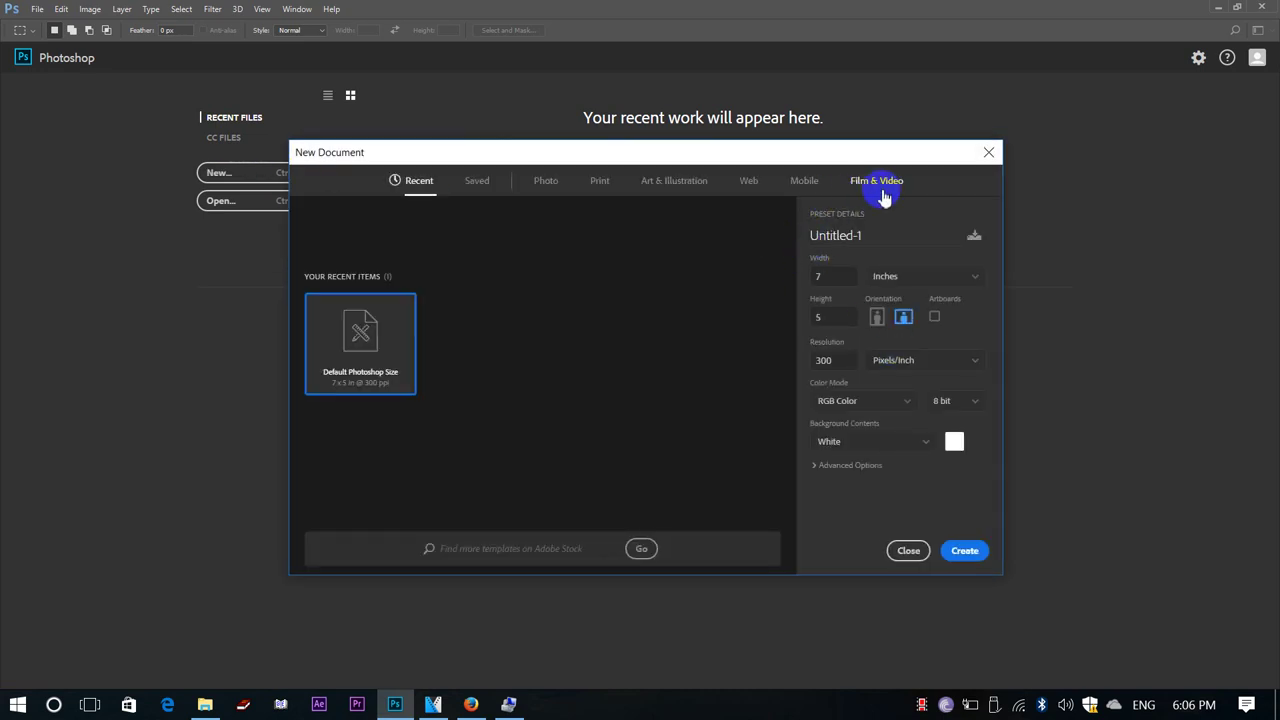
pyautogui.click(878, 182)
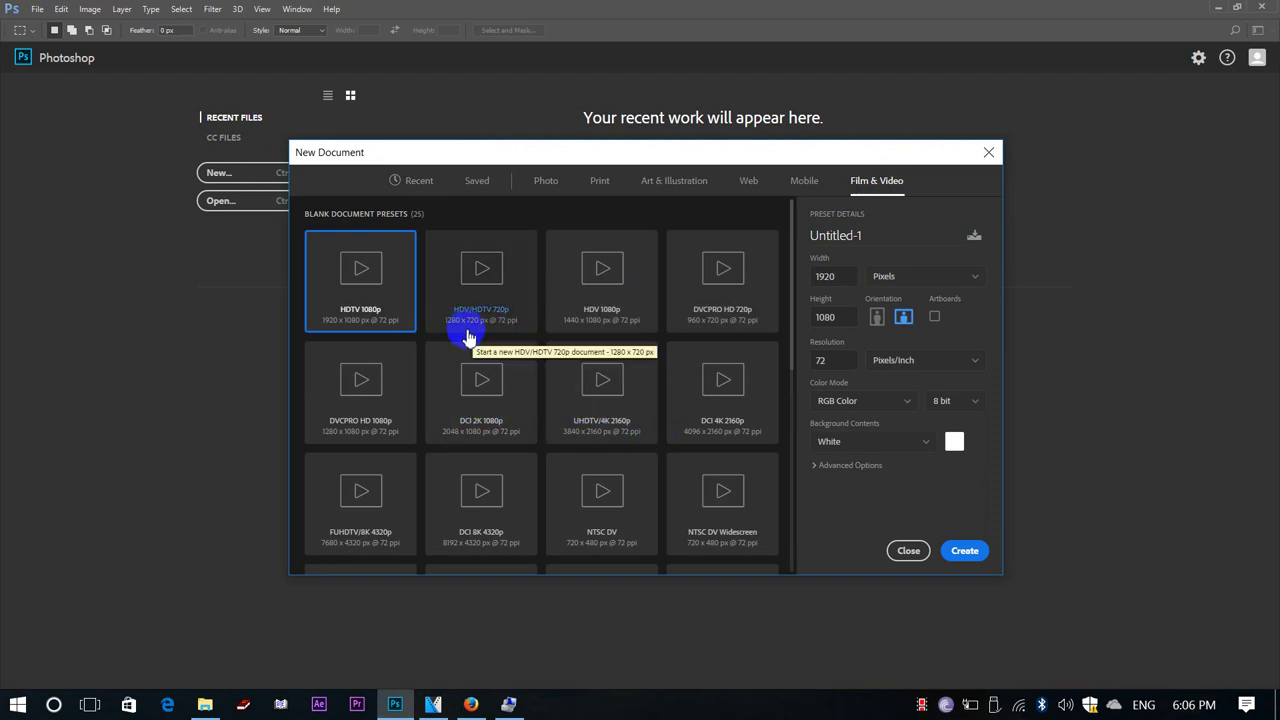
pyautogui.click(490, 281)
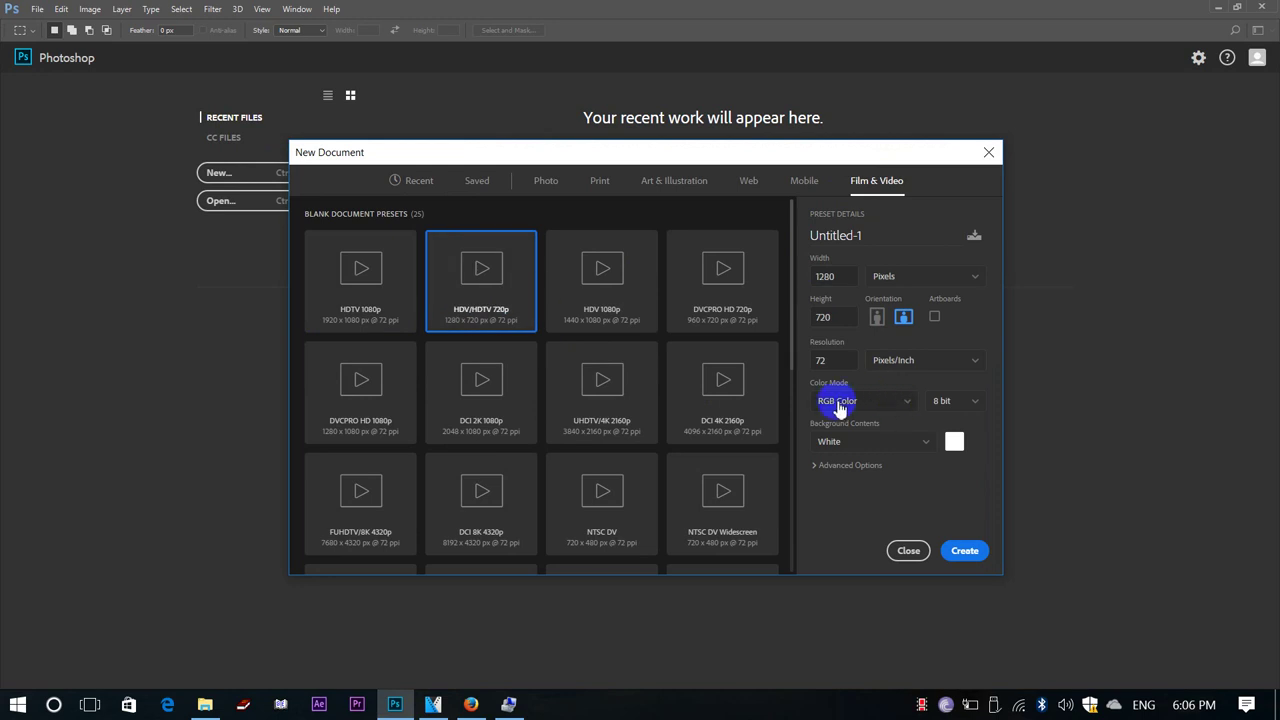
pyautogui.moveTo(882, 243); pyautogui.dragTo(755, 247)
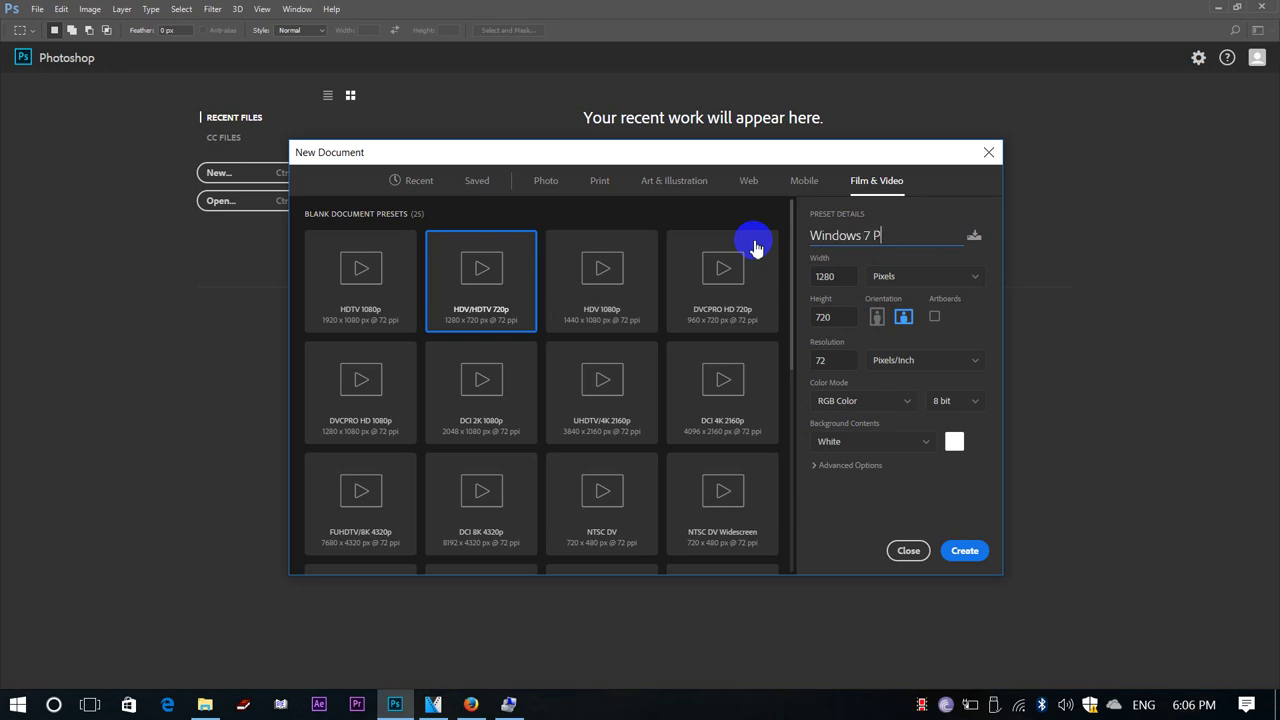
# Step: Try to set the new document's resolution to 300 pixels/inch
pyautogui.click(972, 558)
pyautogui.click(840, 360)
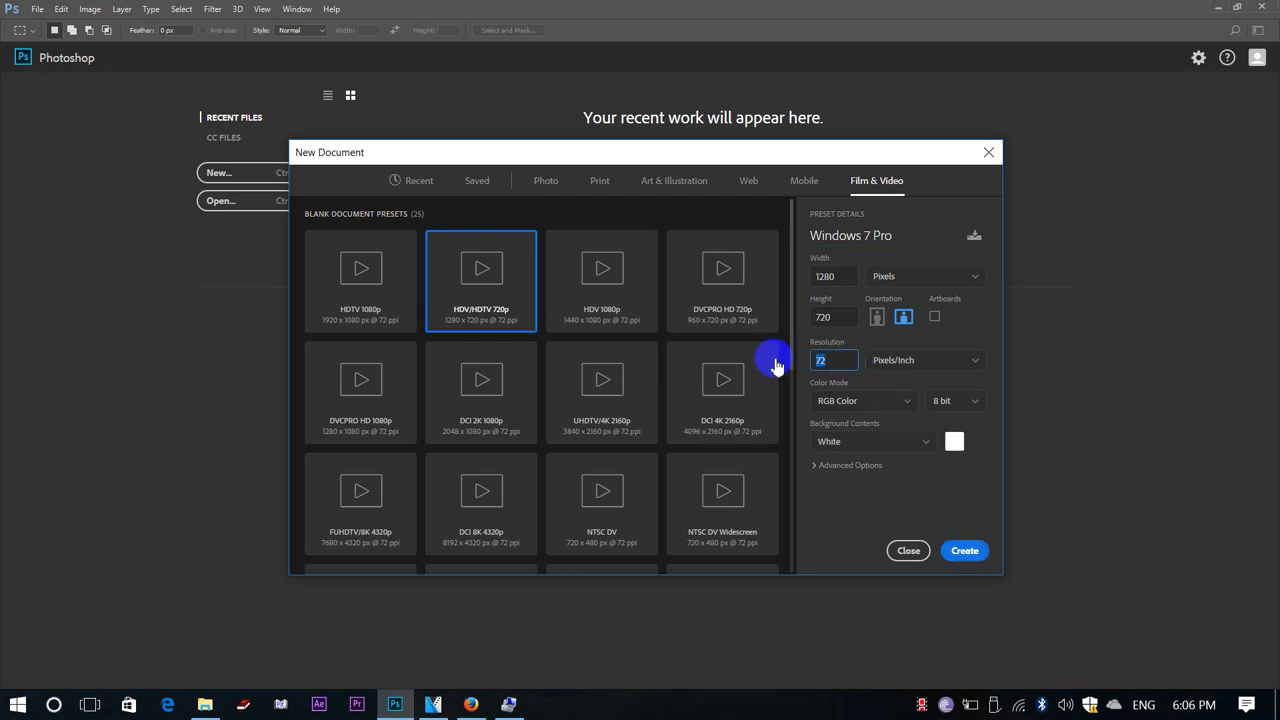
pyautogui.write('300')
# Step: Create the document with the HDTV 1080p preset, 1920 × 1080 pixels at 72 pixels/inch, and dismiss the video memory notice permanently
pyautogui.click(988, 549)
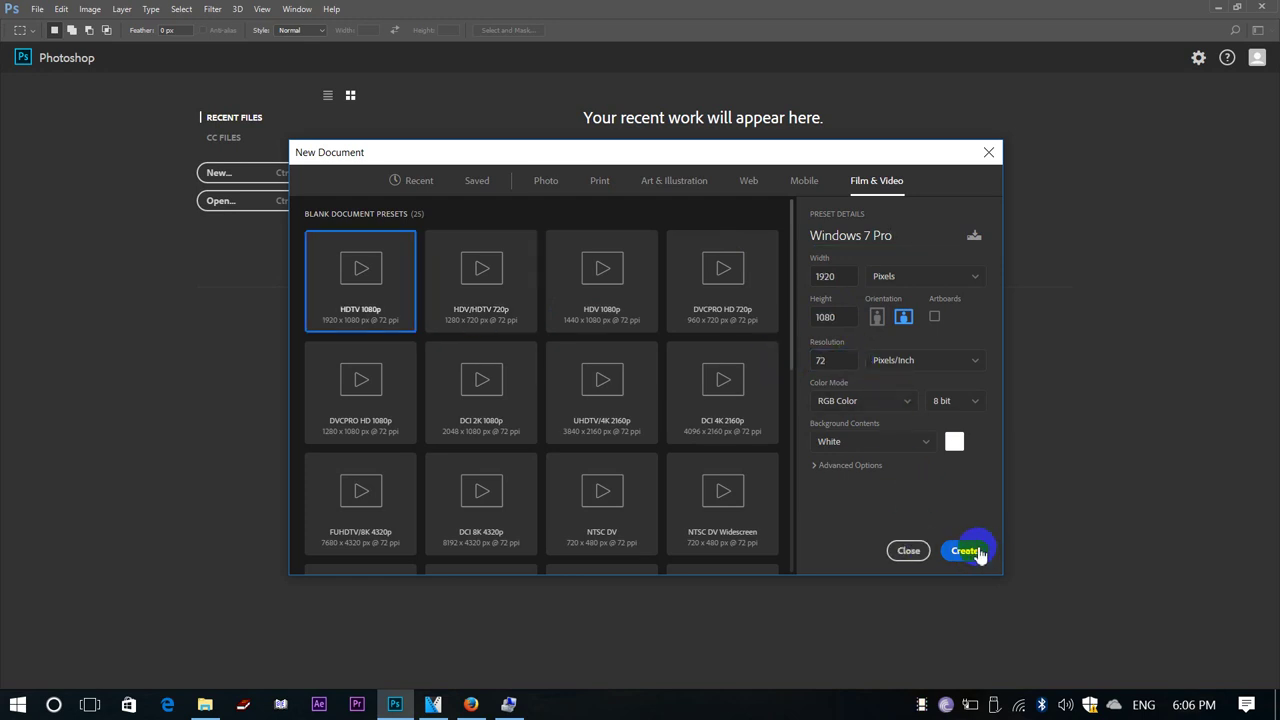
pyautogui.click(972, 551)
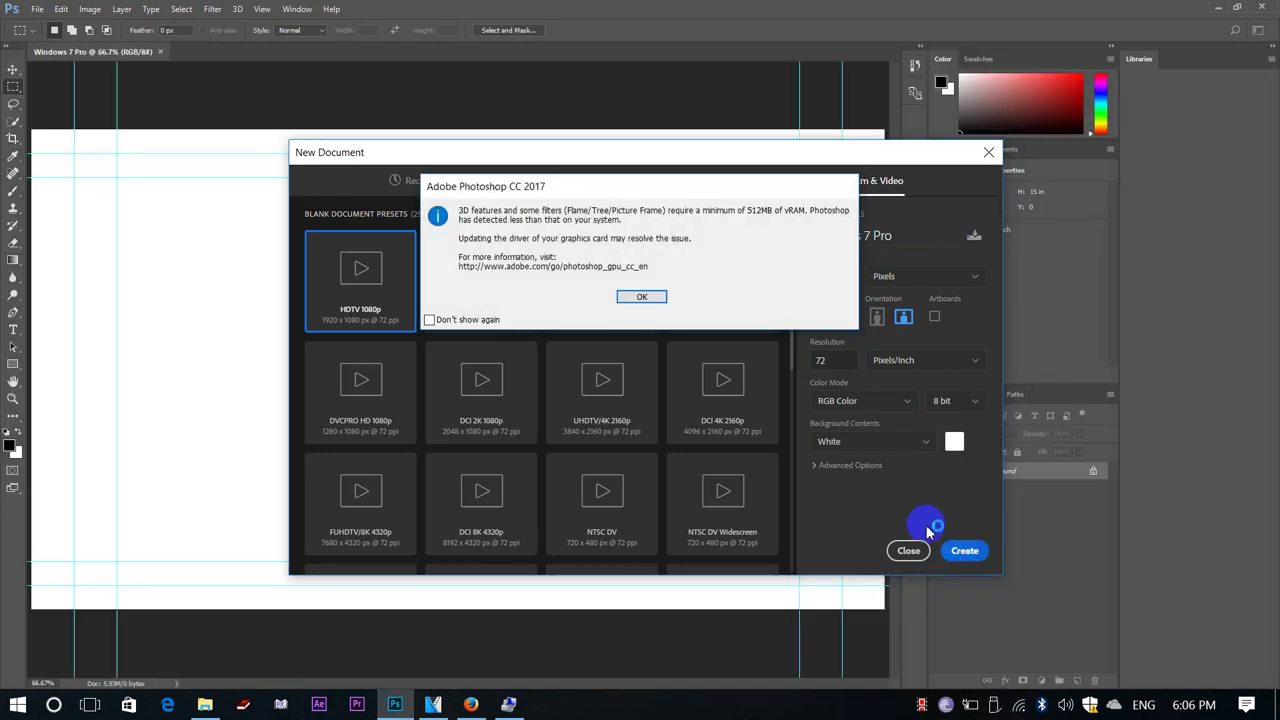
pyautogui.click(641, 297)
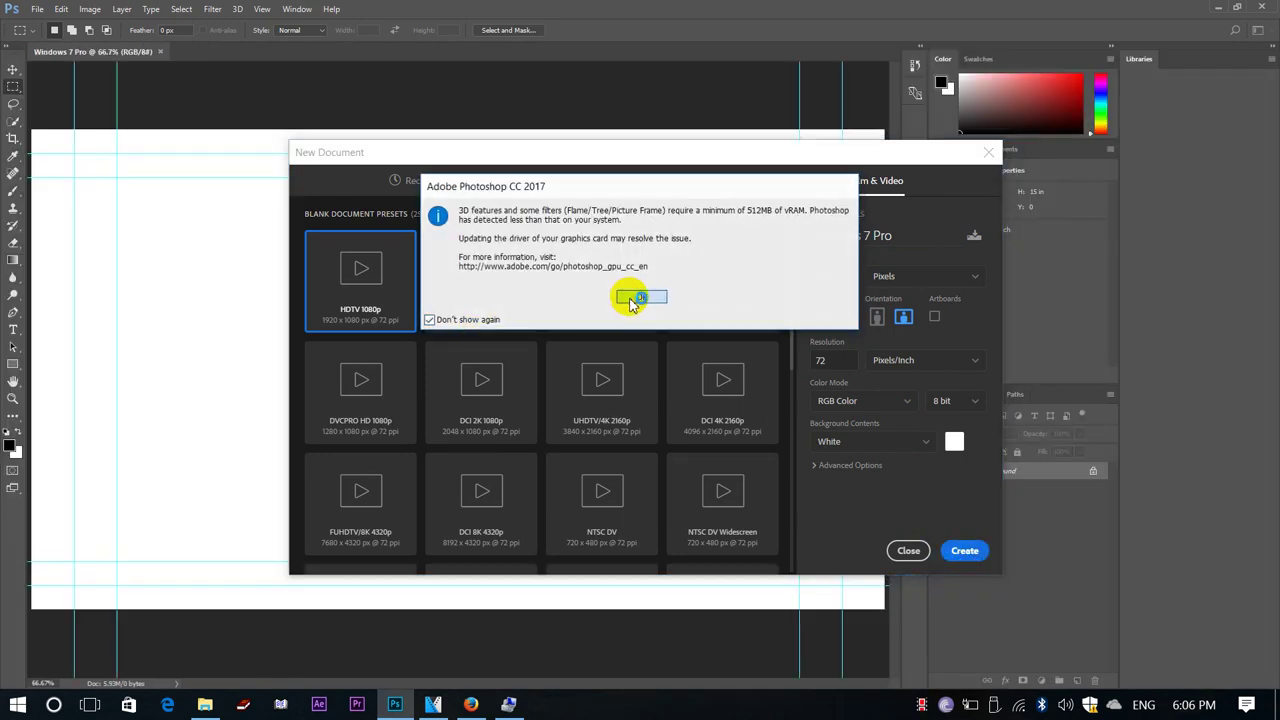
# Step: Open the "pendrive" and "Windows 7 Pro" images together from the Boot USB Flash Drive folder
pyautogui.click(37, 12)
pyautogui.click(37, 12)
pyautogui.click(37, 12)
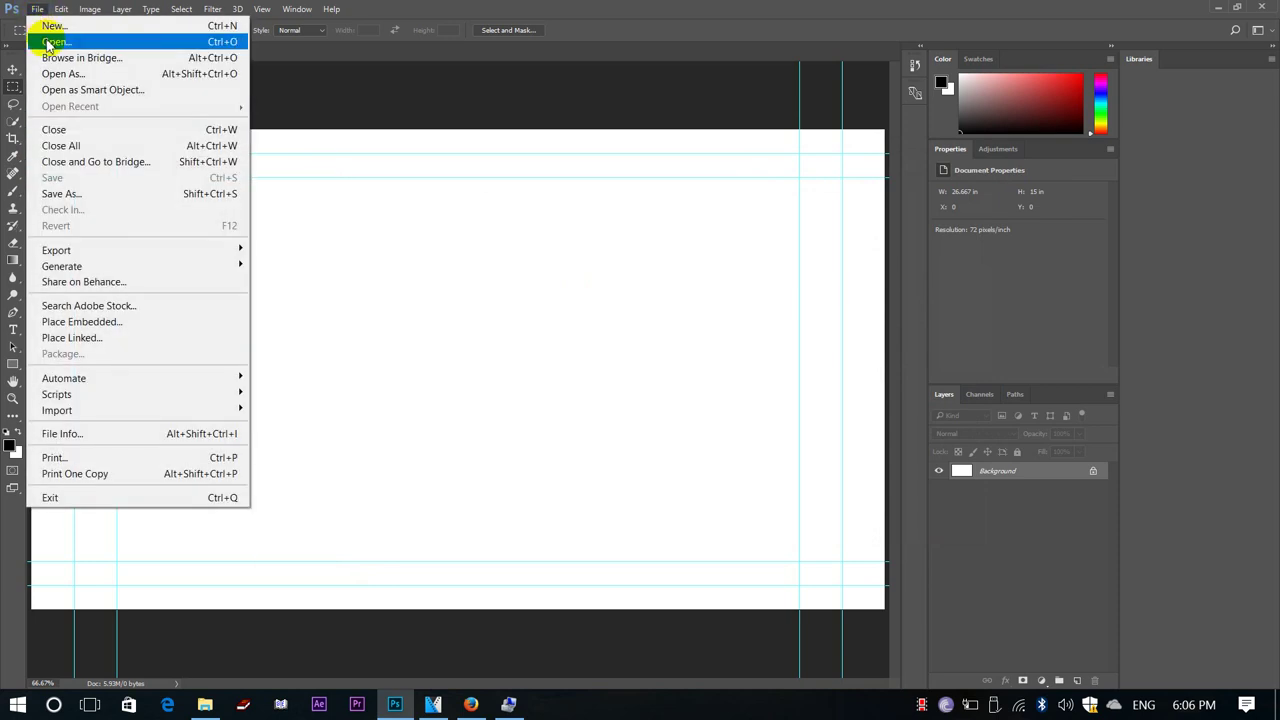
pyautogui.click(48, 44)
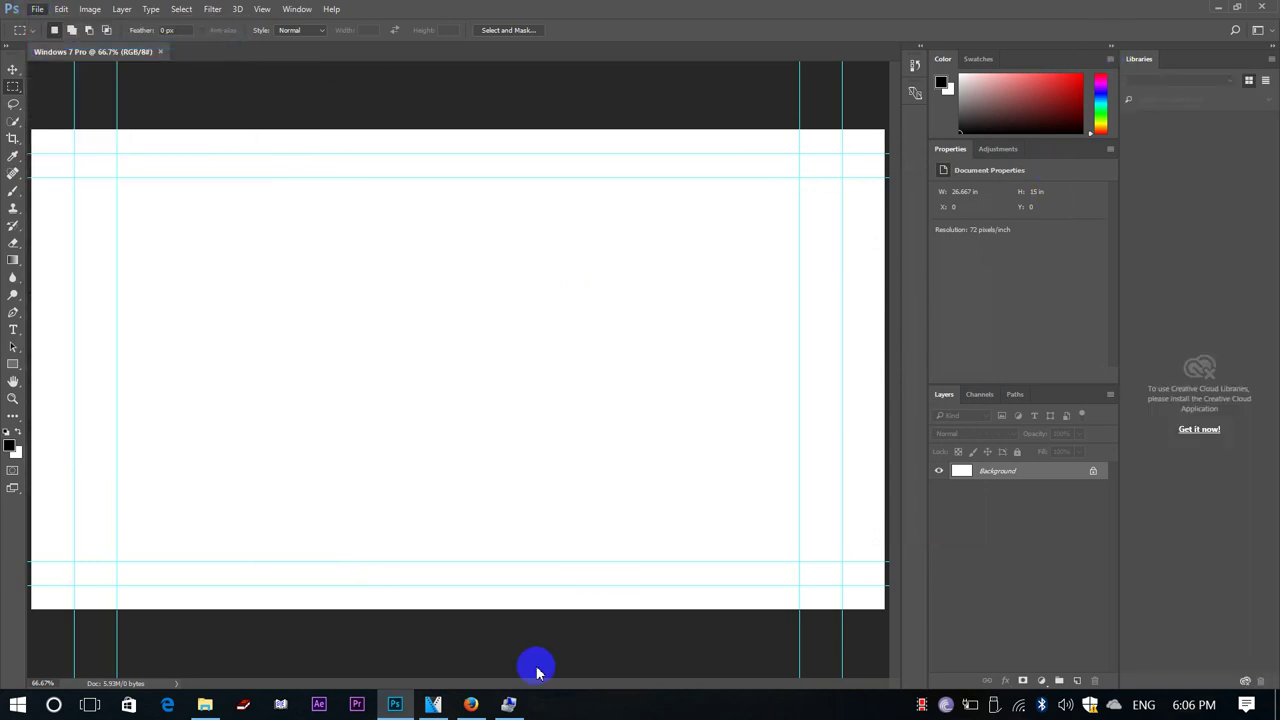
pyautogui.click(507, 706)
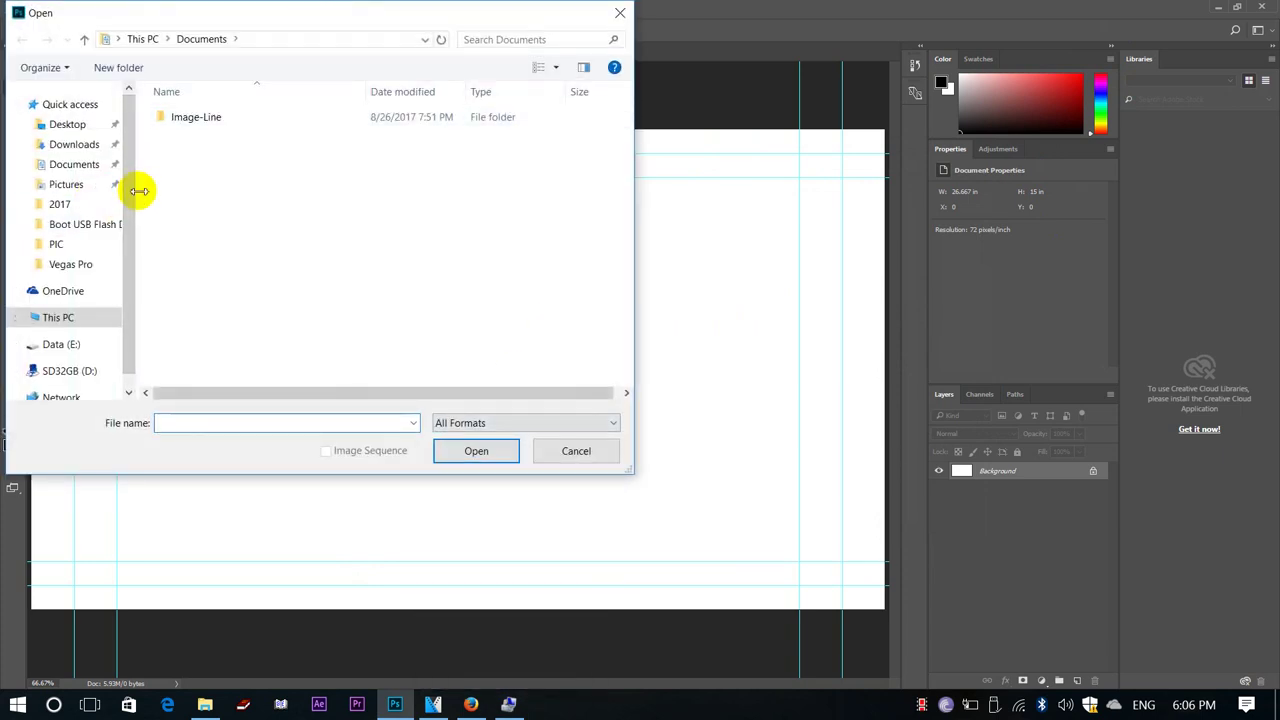
pyautogui.moveTo(139, 191); pyautogui.dragTo(285, 164)
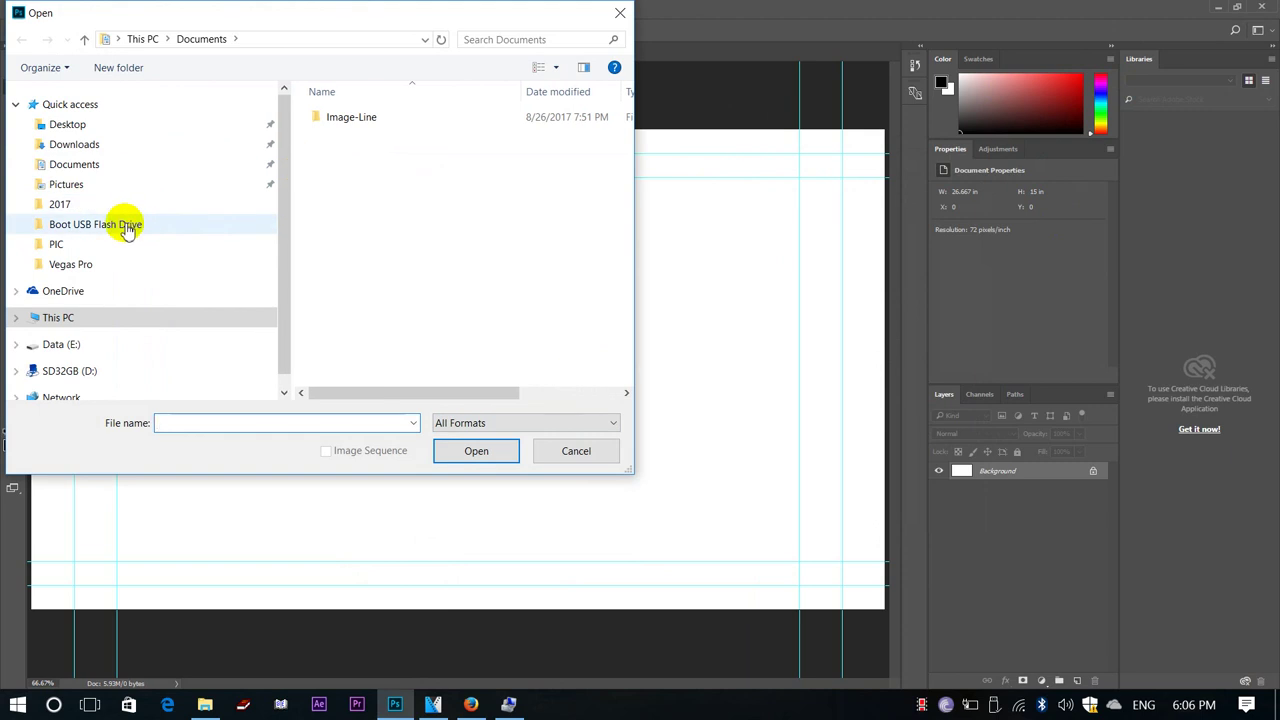
pyautogui.click(143, 224)
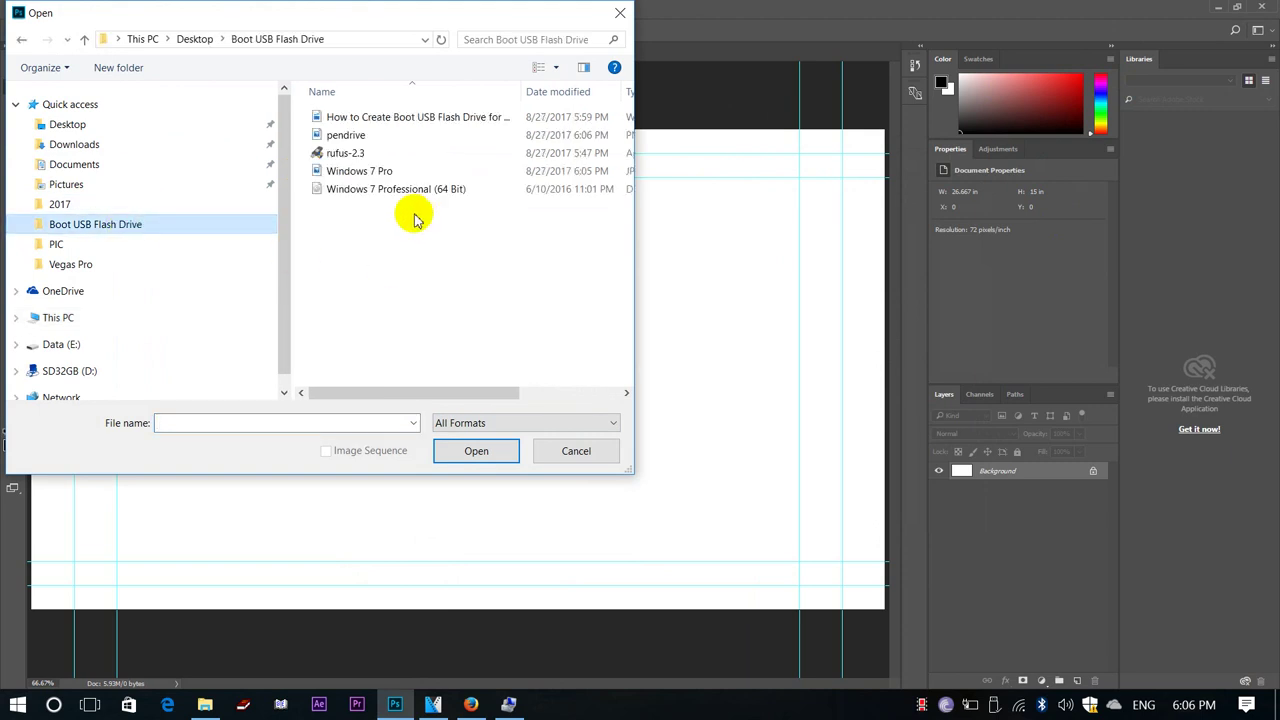
pyautogui.click(371, 171)
pyautogui.keyDown('ctrl'); pyautogui.click(358, 137); pyautogui.keyUp('ctrl')
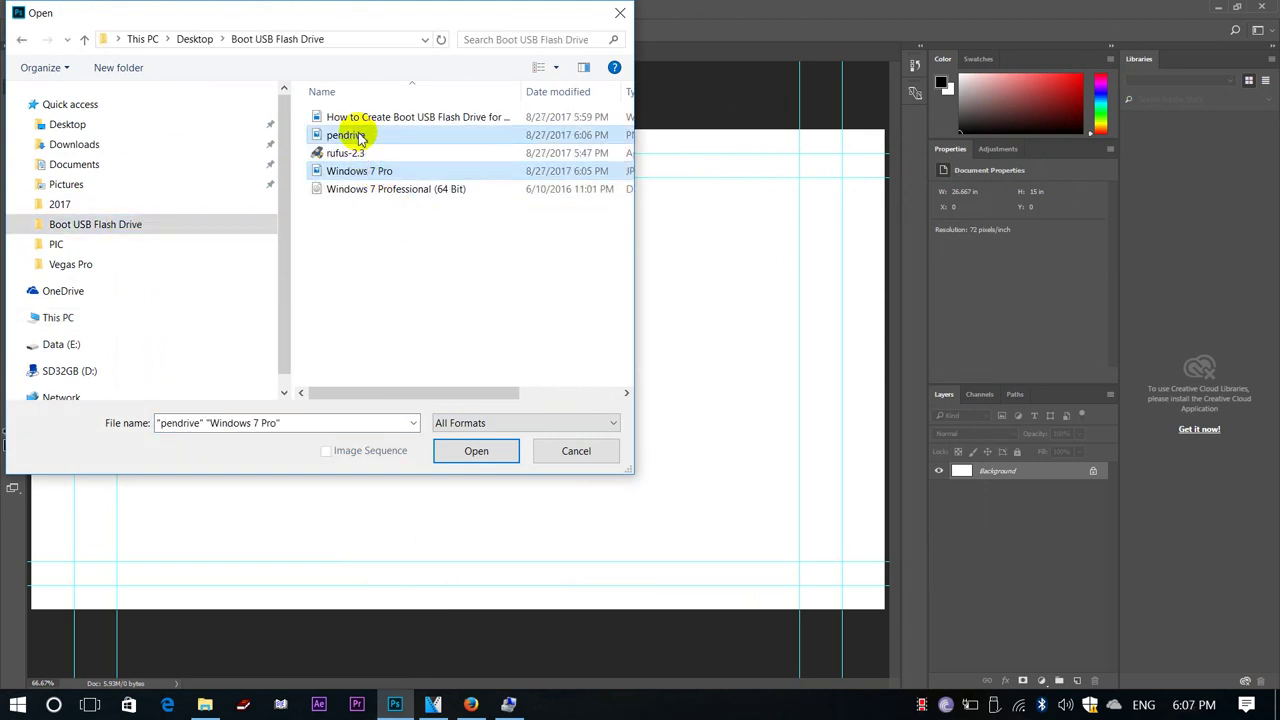
pyautogui.click(476, 451)
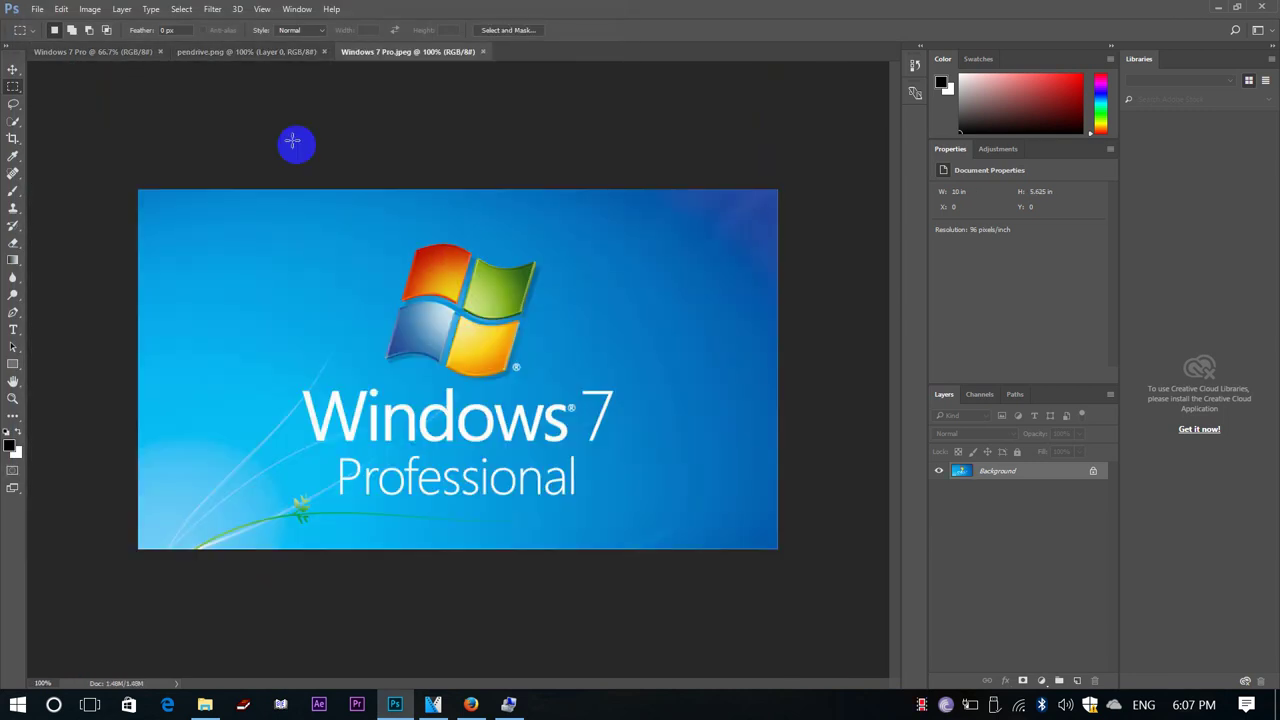
# Step: Move the Windows 7 Professional picture into the blank Windows 7 Pro document and align it with the canvas's upper-left corner
pyautogui.press('v')
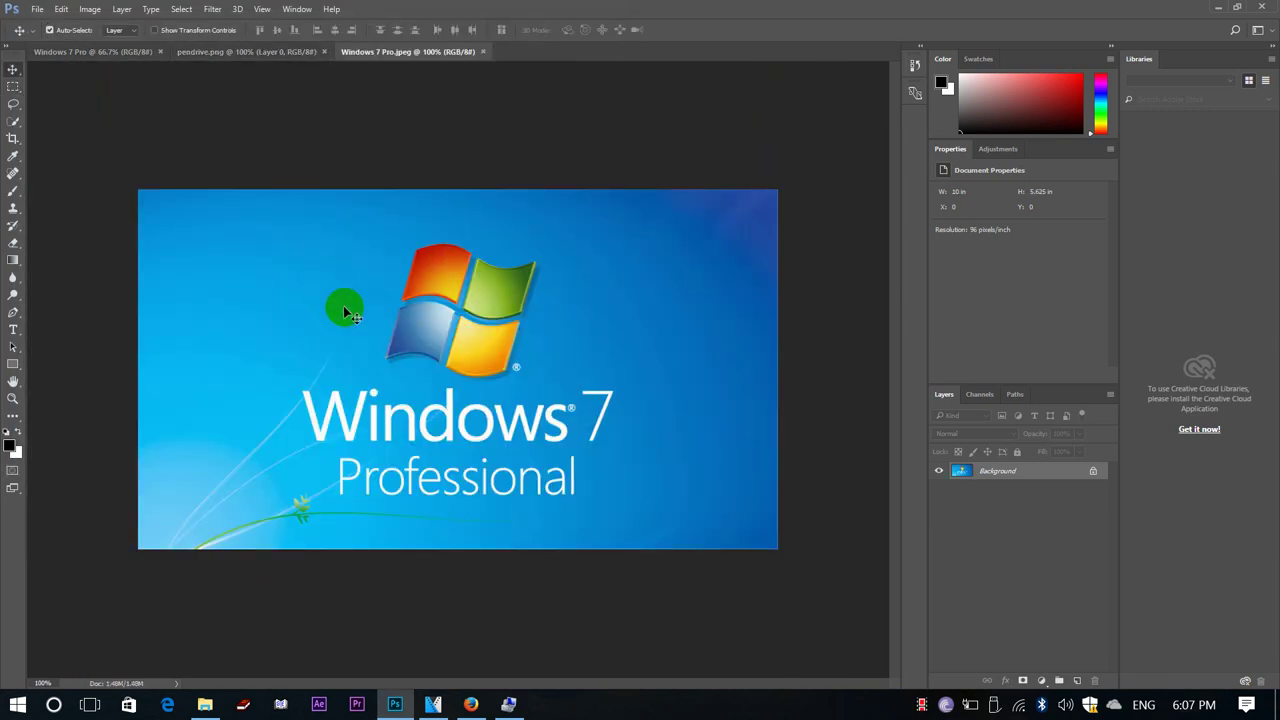
pyautogui.moveTo(343, 313); pyautogui.dragTo(277, 149)
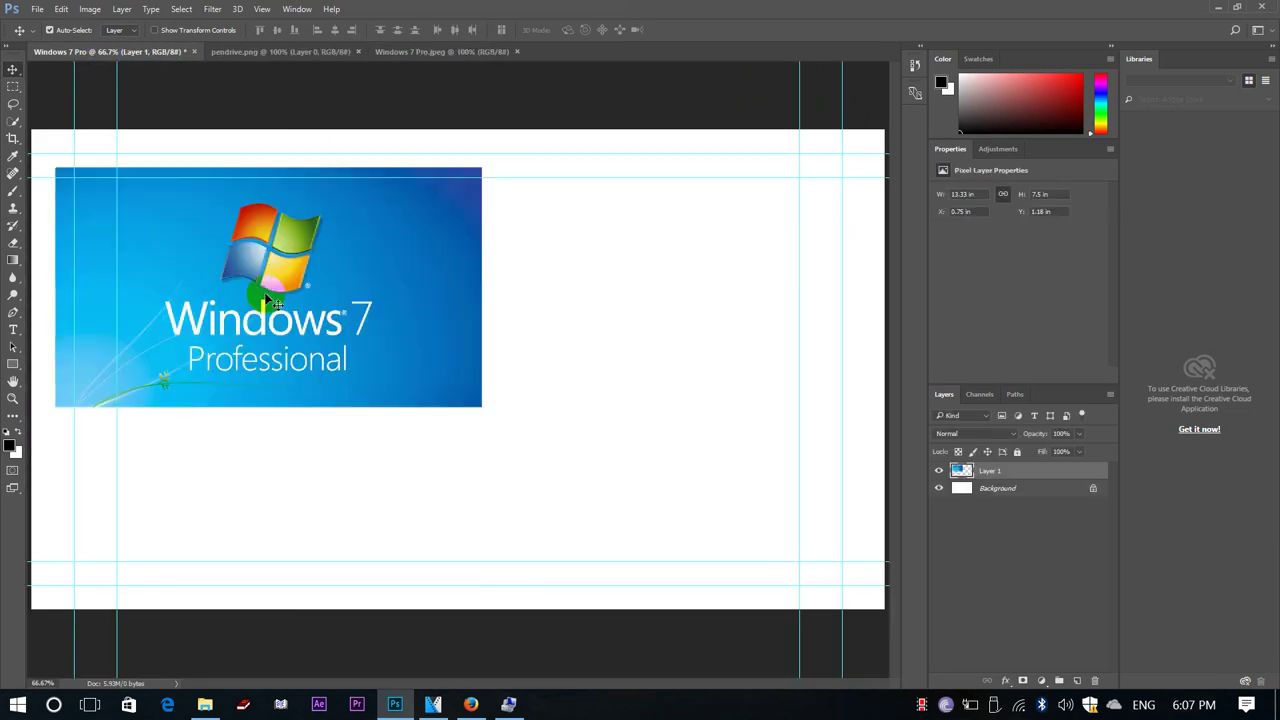
pyautogui.moveTo(277, 303); pyautogui.dragTo(253, 264)
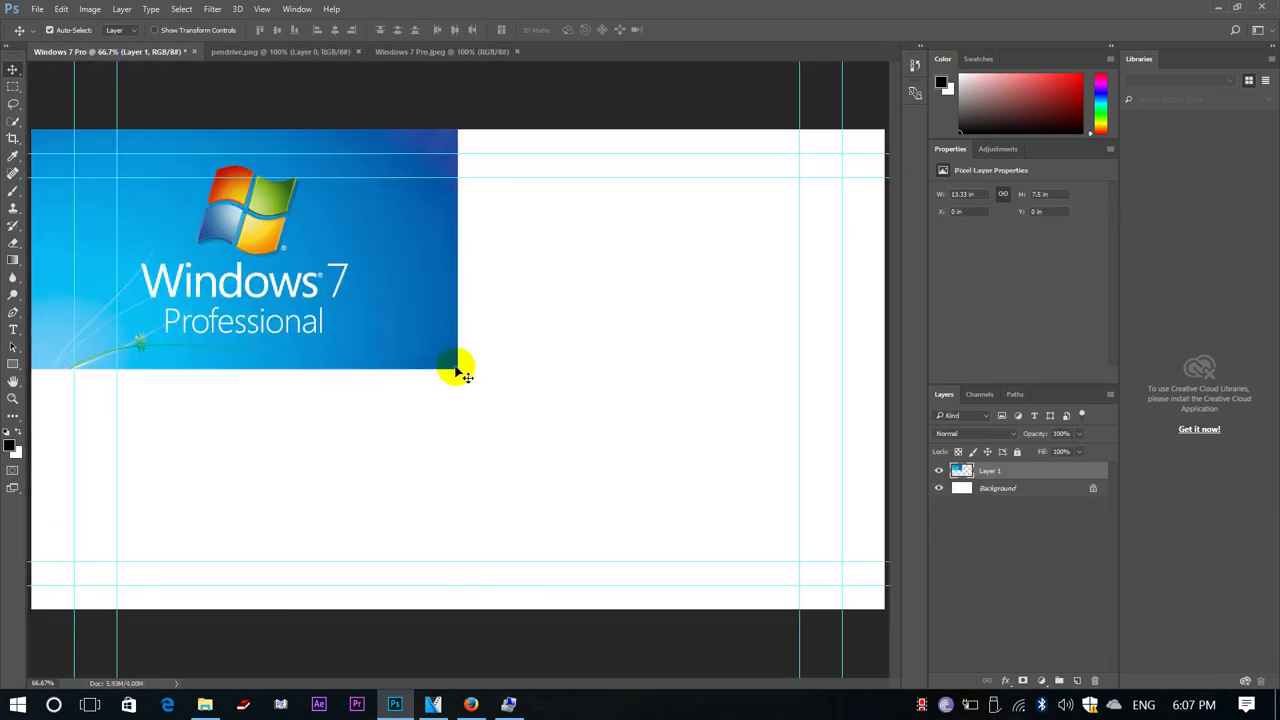
# Step: Show the transform controls and scale the Windows 7 picture to about 26.61 × 14.97 in so it fills the canvas
pyautogui.click(178, 31)
pyautogui.moveTo(456, 368); pyautogui.dragTo(879, 606)
pyautogui.press('Return')
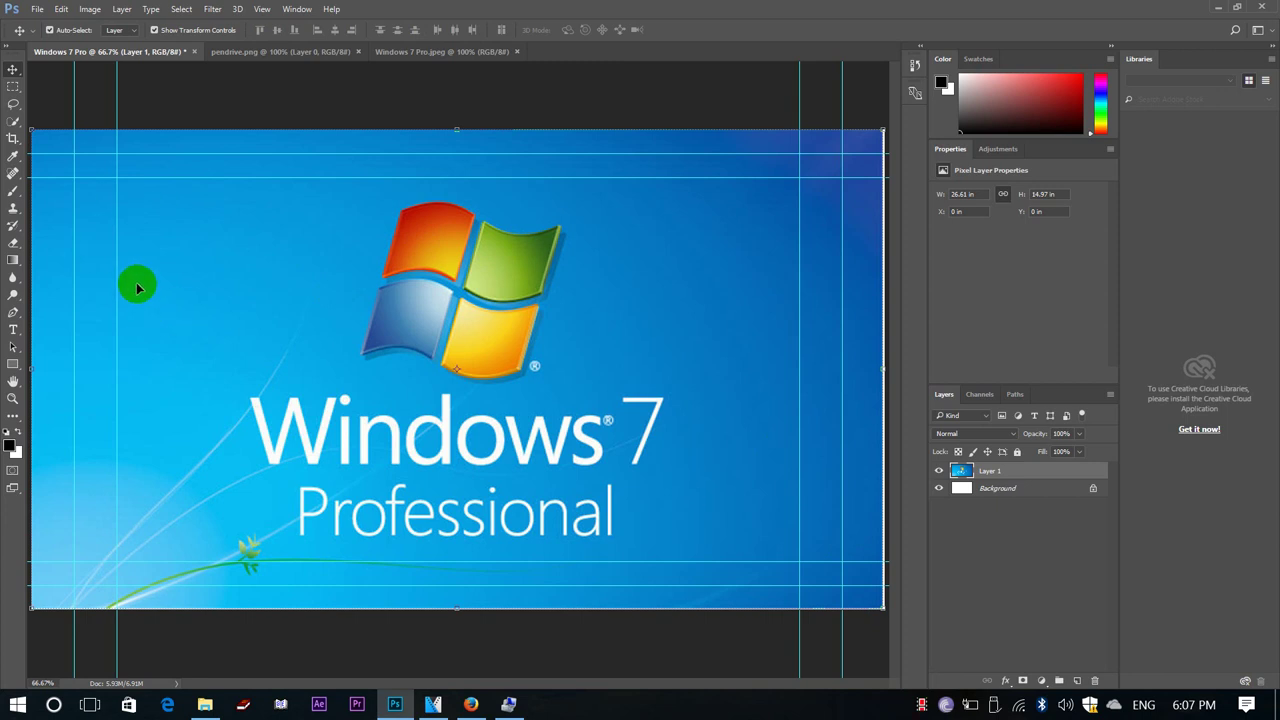
# Step: Add the pendrive image to the composition, enlarge it to about 8.99 × 6.25 in, and place it left of the Windows logo
pyautogui.moveTo(44, 128); pyautogui.dragTo(243, 271)
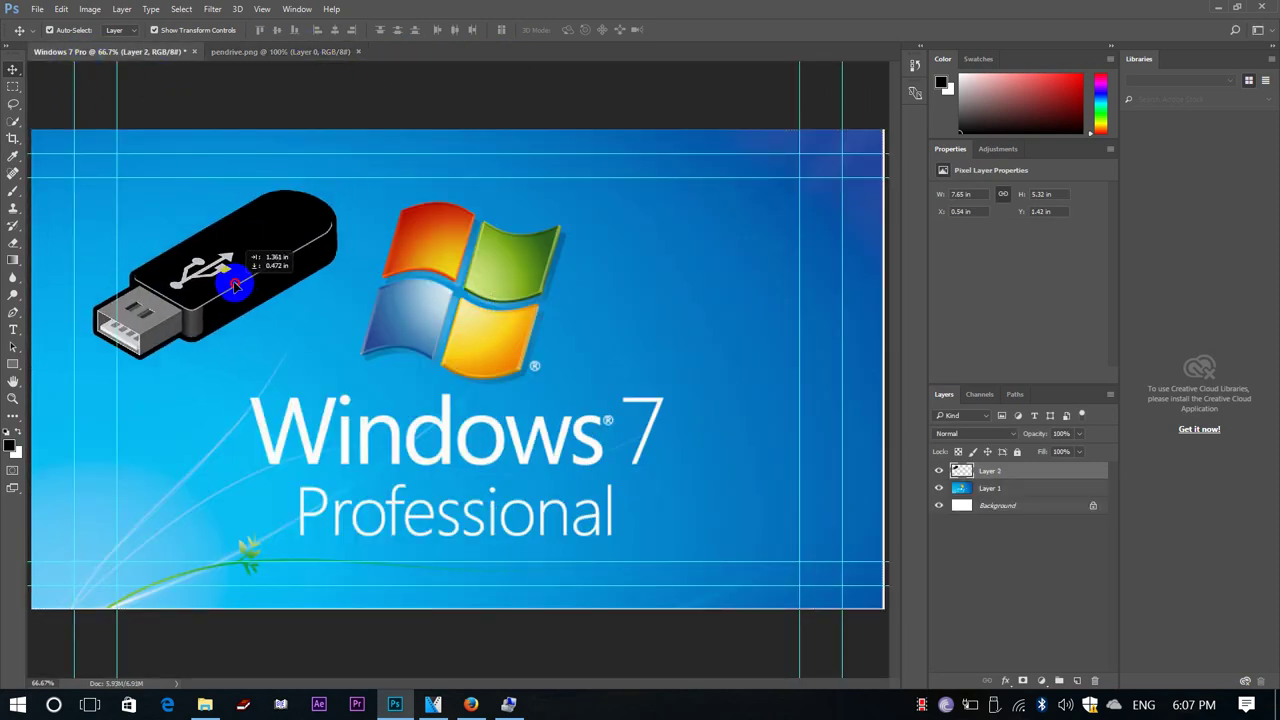
pyautogui.moveTo(364, 380); pyautogui.dragTo(380, 390)
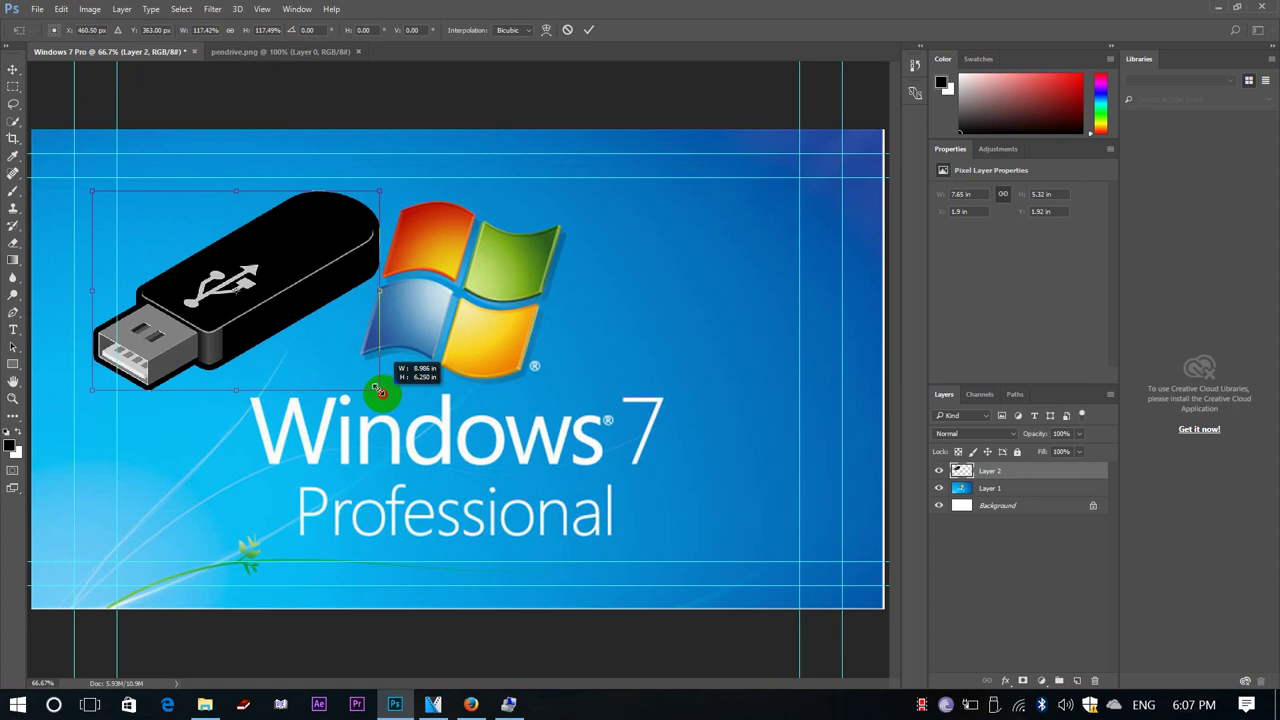
pyautogui.doubleClick(275, 307)
pyautogui.moveTo(275, 307); pyautogui.dragTo(251, 280)
pyautogui.click(337, 513)
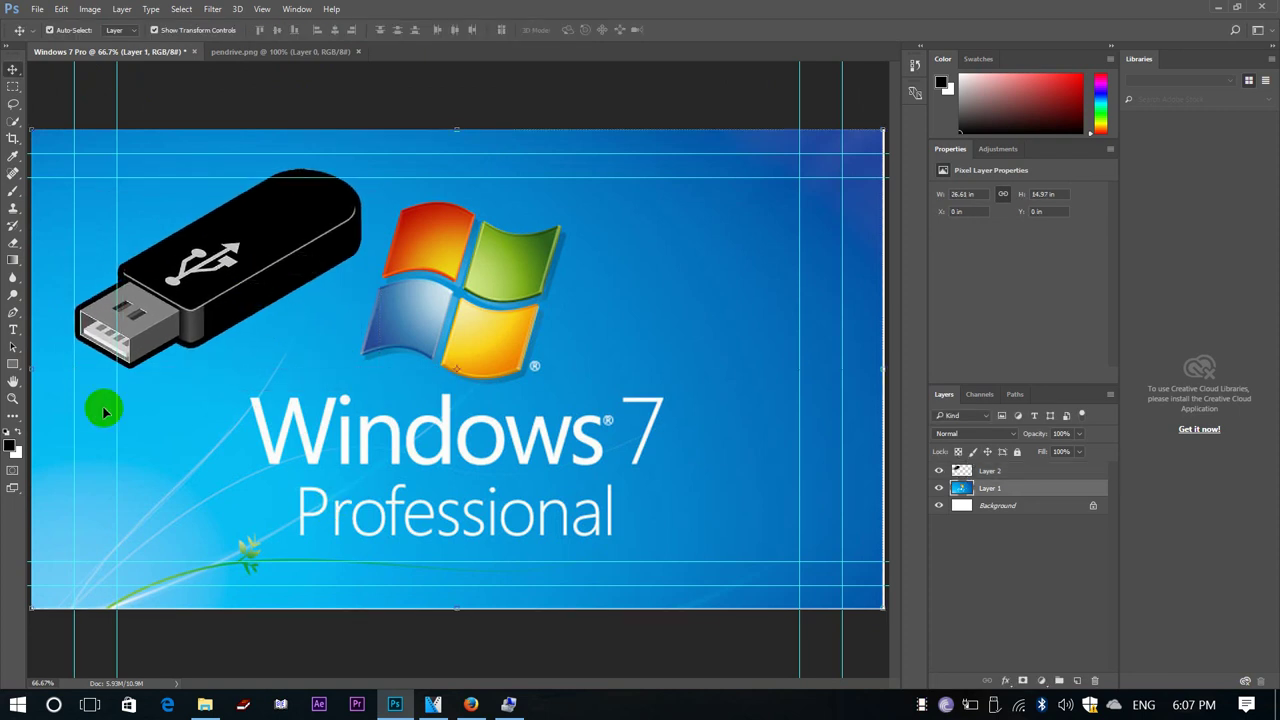
# Step: Set up the Rectangle tool to draw shapes with a light grey fill and a white stroke
pyautogui.click(13, 364)
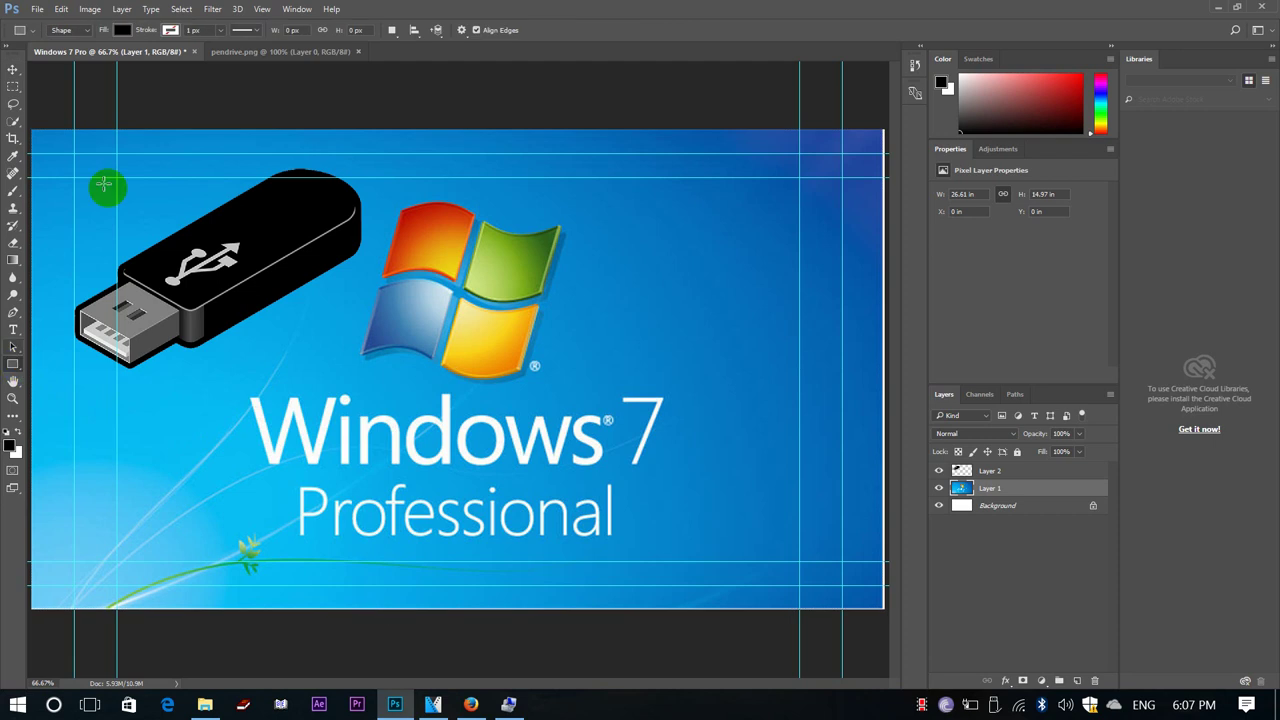
pyautogui.click(173, 30)
pyautogui.scroll(1, 179, 103)
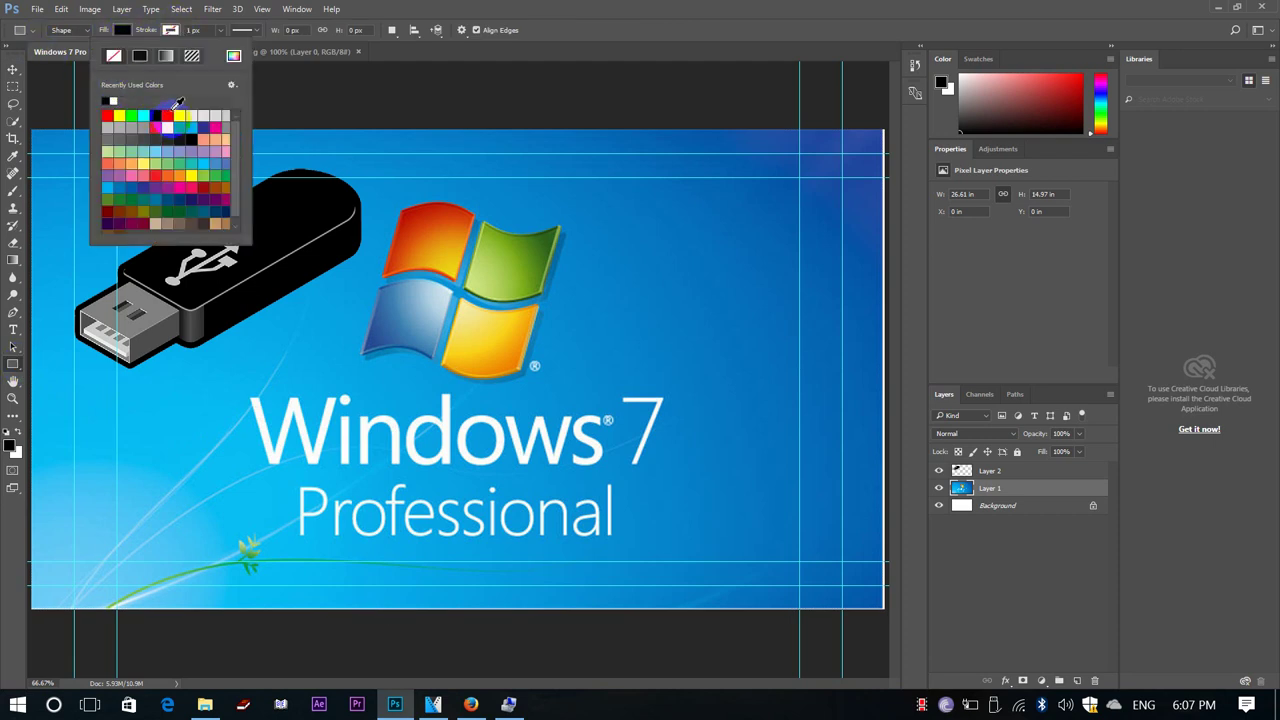
pyautogui.click(216, 33)
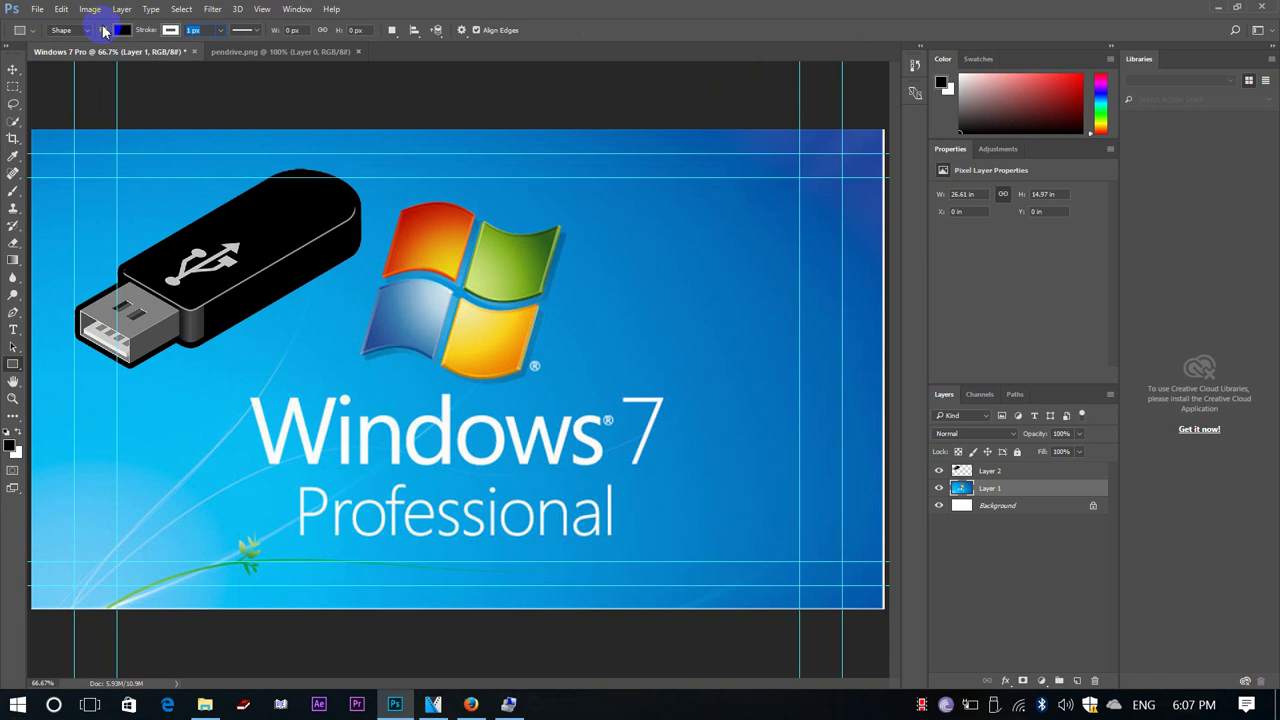
pyautogui.click(115, 35)
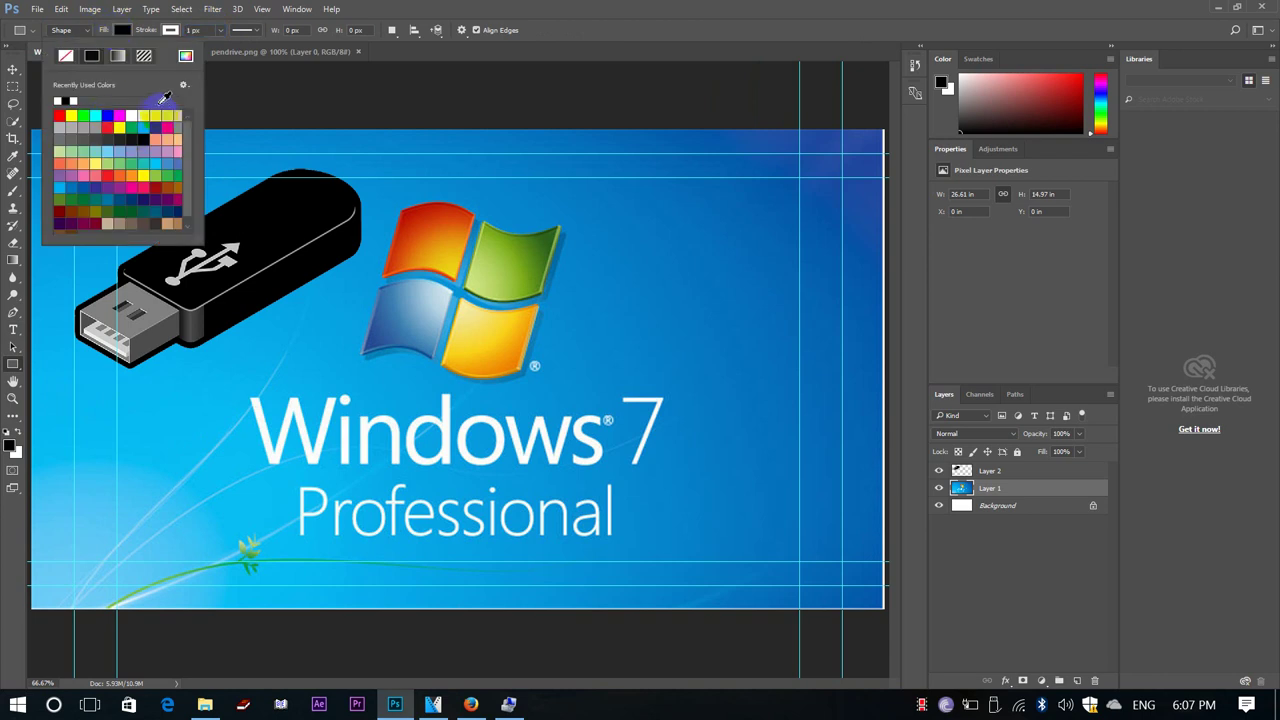
pyautogui.click(223, 94)
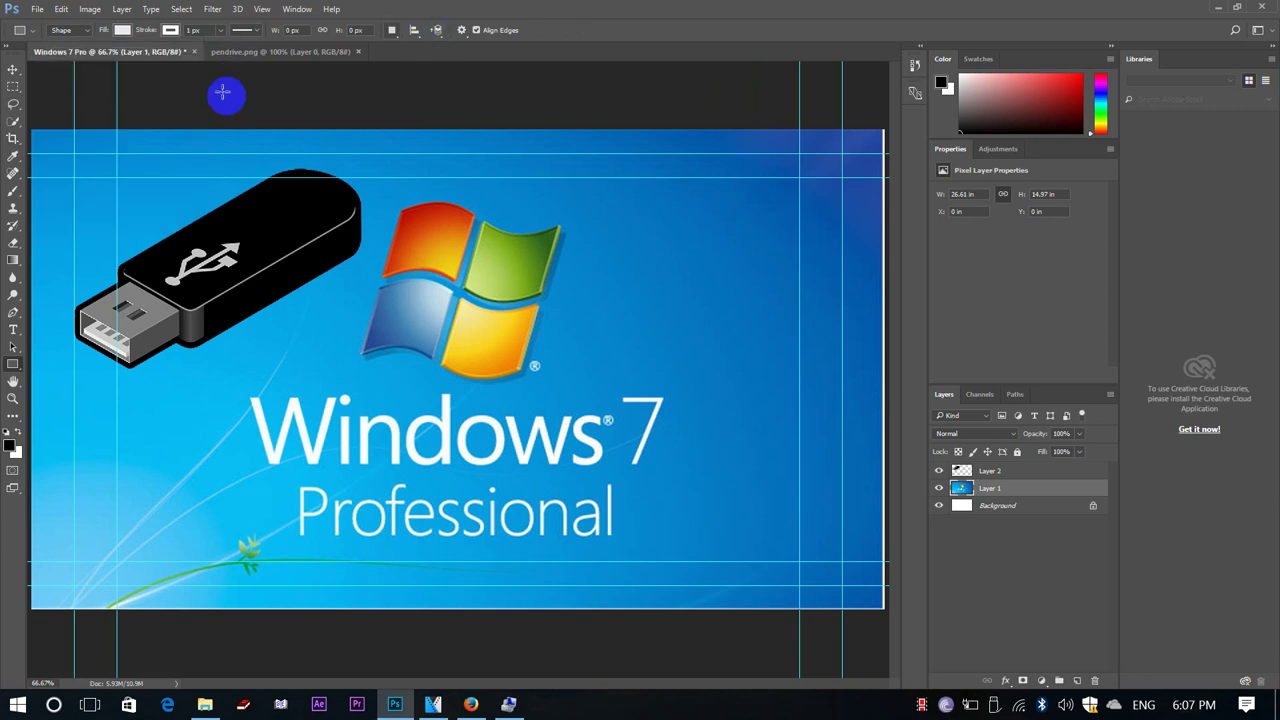
# Step: Collapse the side panels and draw a rectangle about 2027 × 578 px across the full width of the canvas's middle
pyautogui.click(1110, 46)
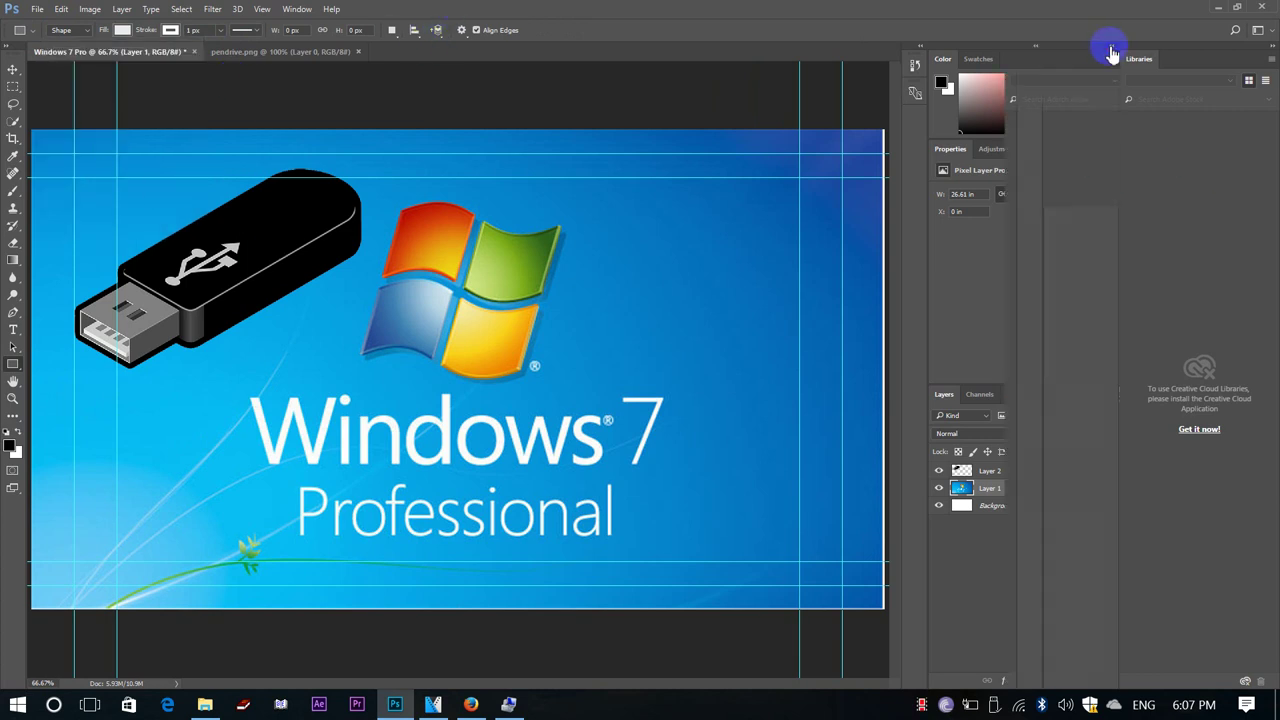
pyautogui.click(1272, 46)
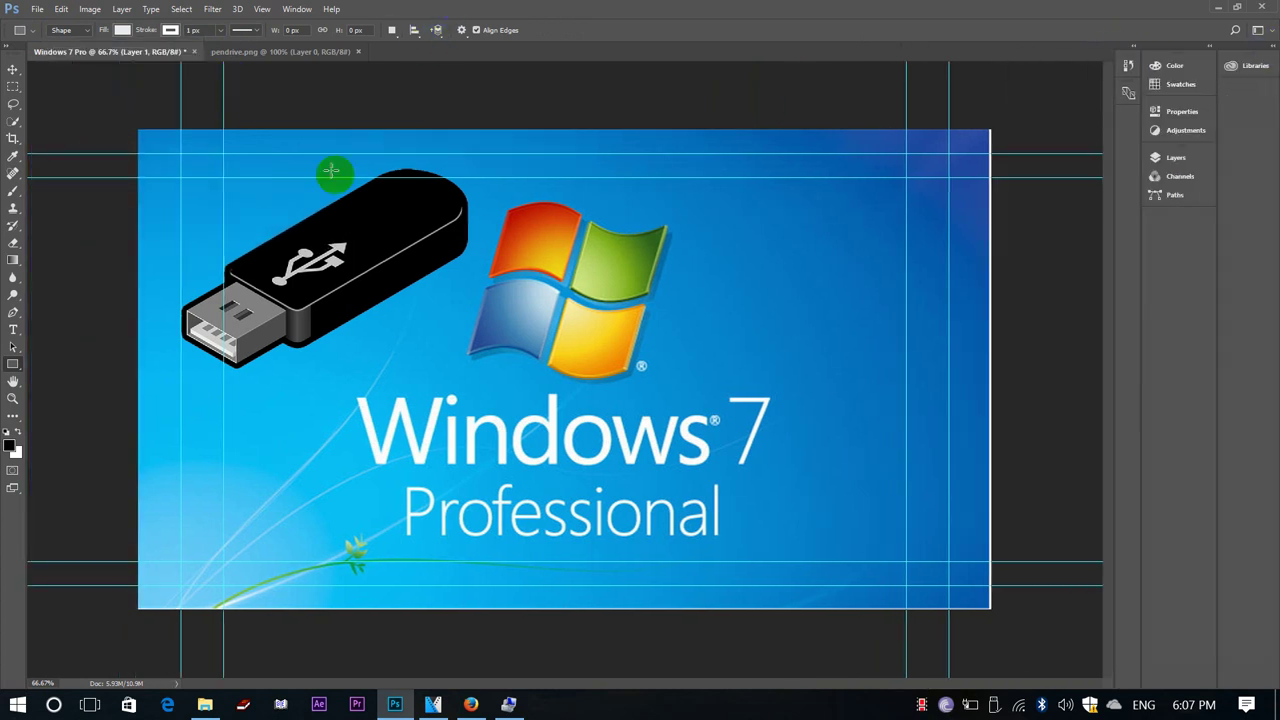
pyautogui.moveTo(127, 220); pyautogui.dragTo(1028, 477)
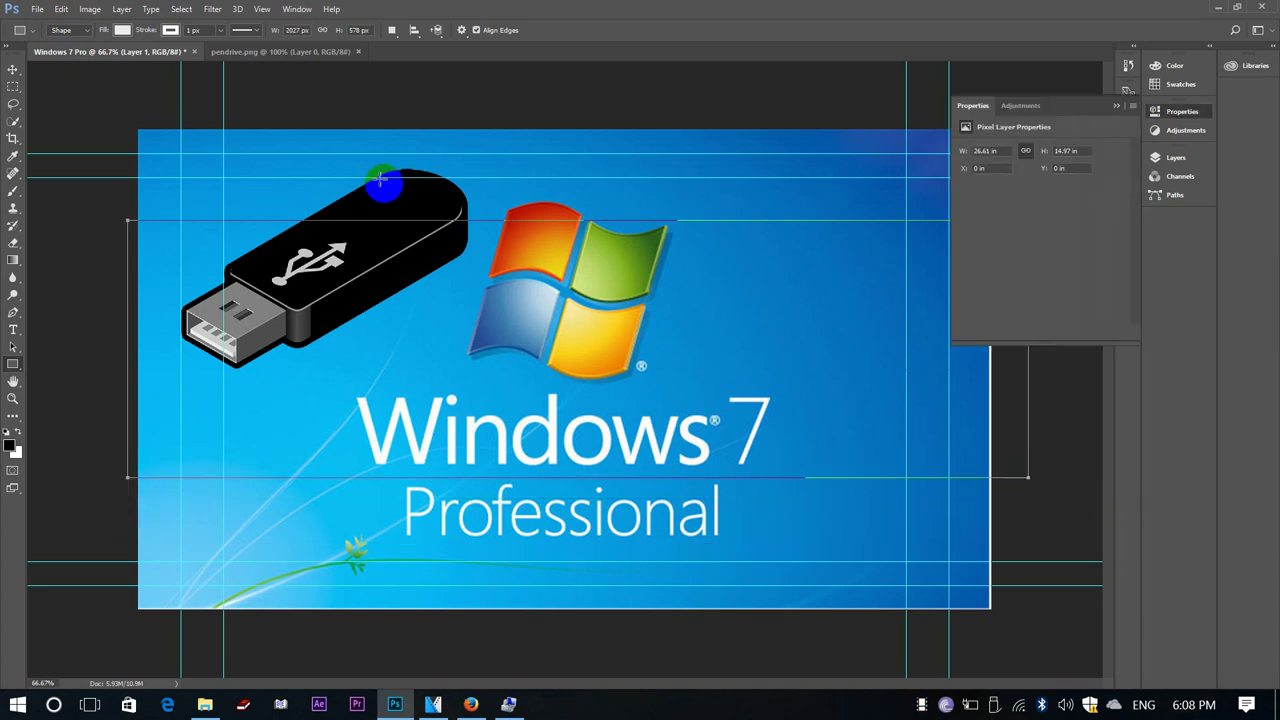
pyautogui.click(13, 70)
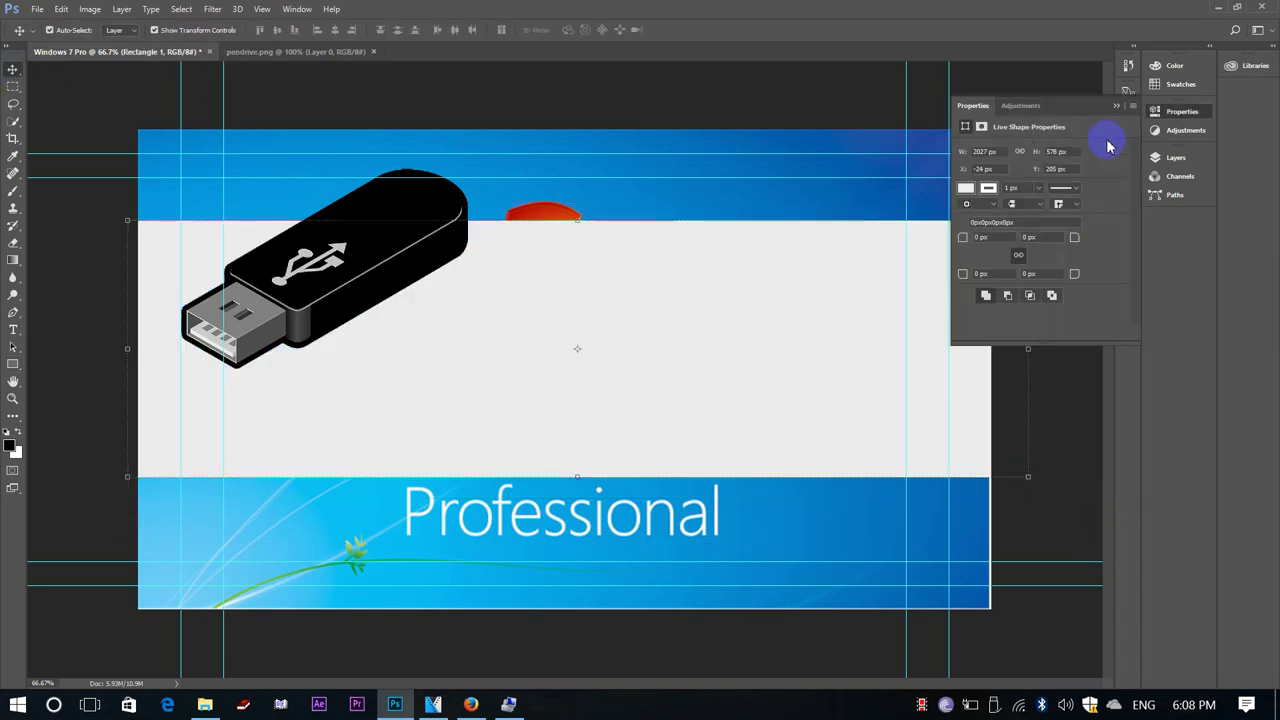
pyautogui.click(1116, 105)
# Step: Enlarge the Windows 7 picture to about 27.01 × 15.19 in so it extends past the canvas edges
pyautogui.click(829, 506)
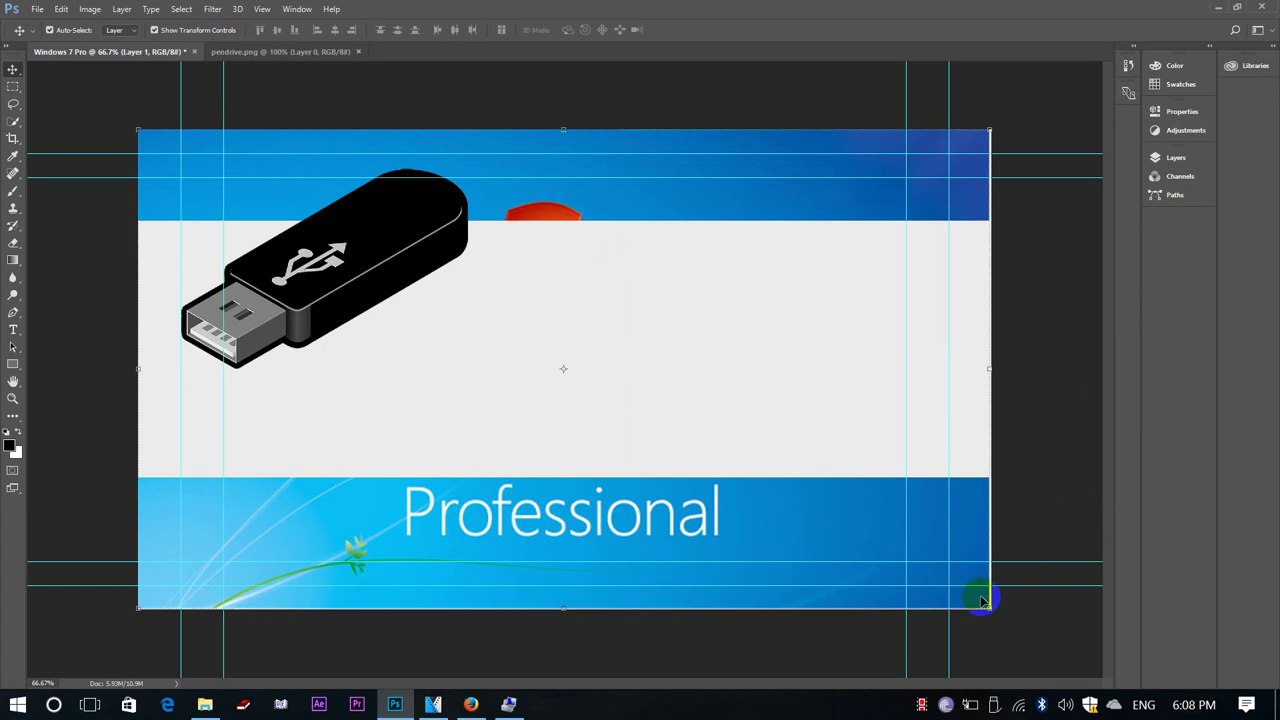
pyautogui.moveTo(986, 606); pyautogui.dragTo(1000, 613)
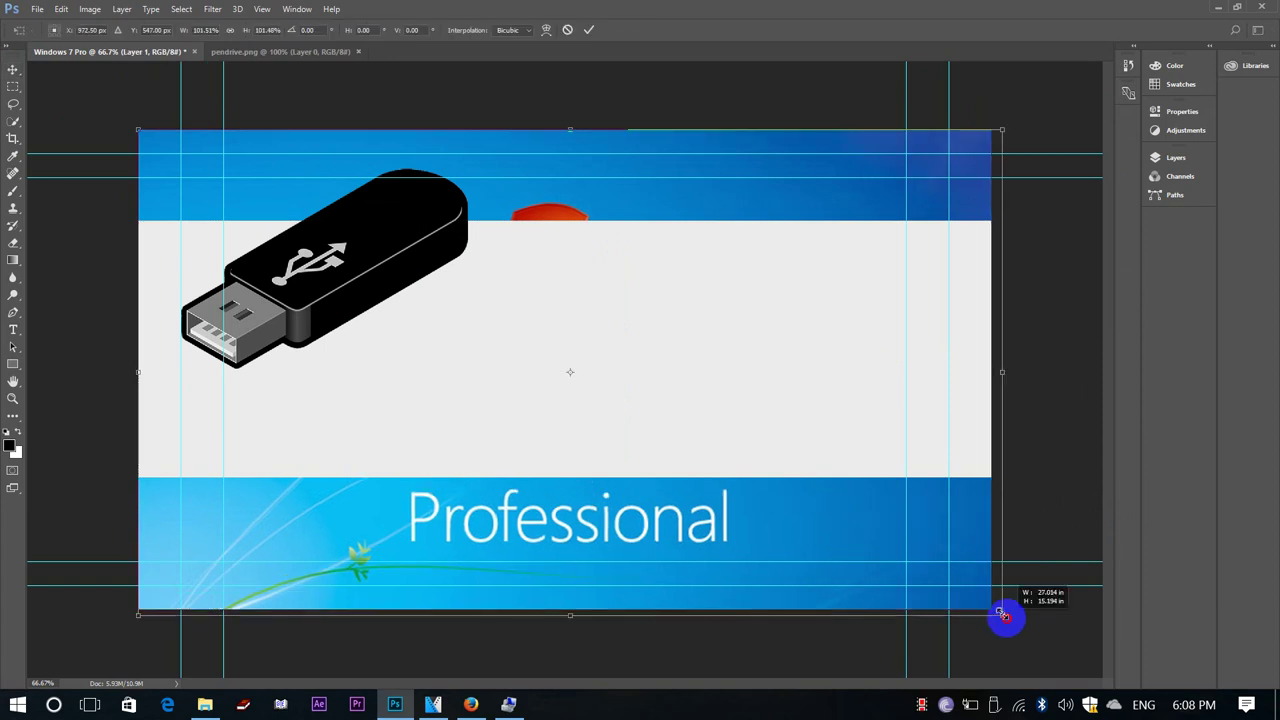
pyautogui.press('Return')
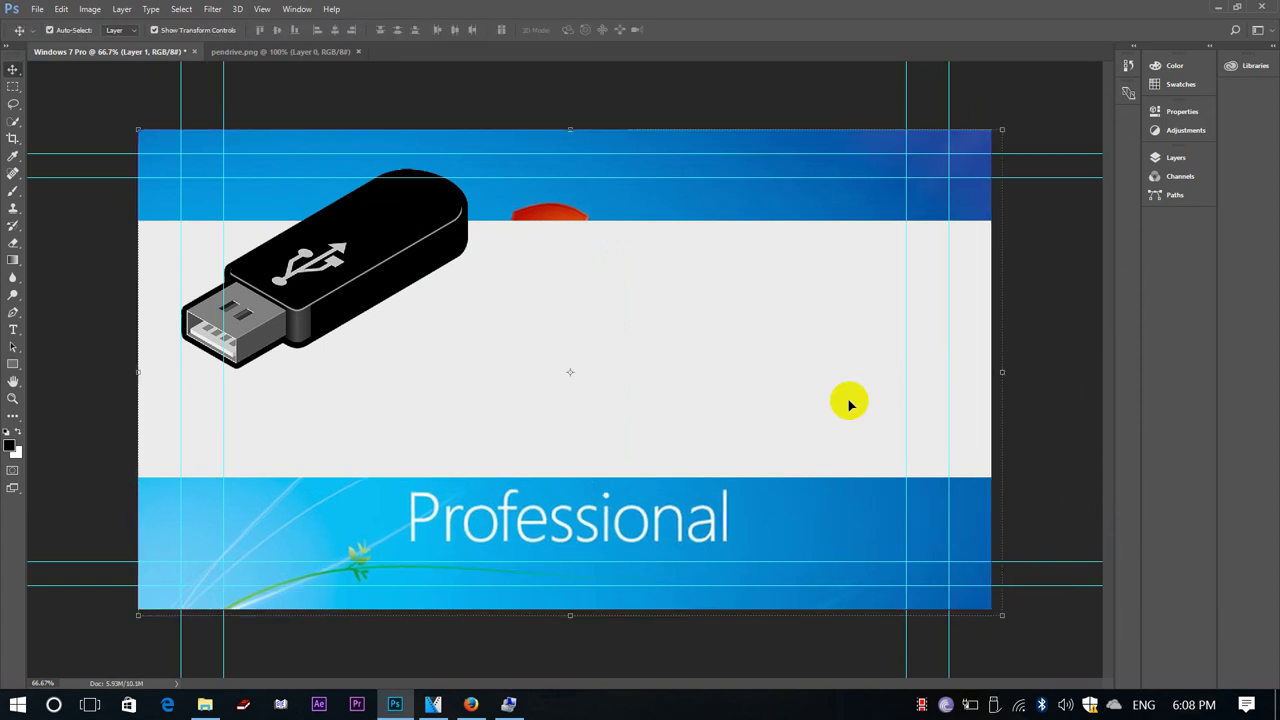
# Step: Move the rectangle down to the canvas's vertical centre and set its stroke width to 10 px
pyautogui.moveTo(749, 331); pyautogui.dragTo(755, 364)
pyautogui.click(734, 371)
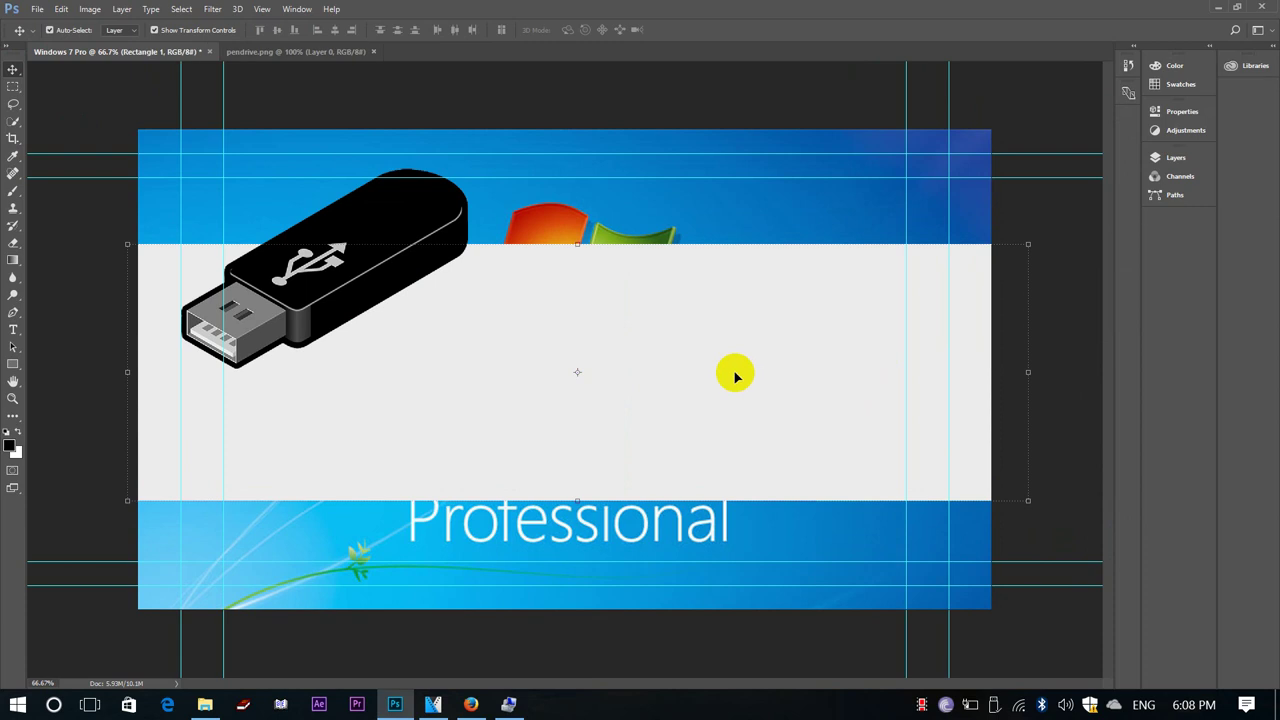
pyautogui.click(13, 365)
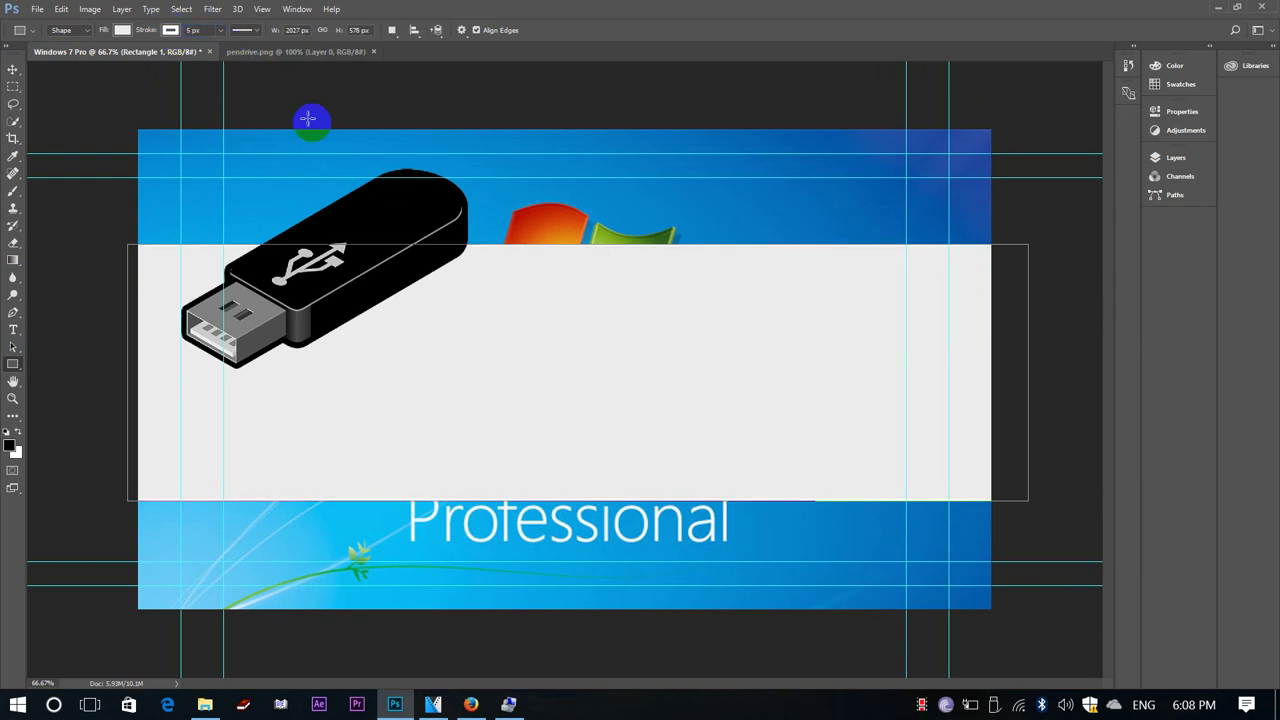
pyautogui.click(205, 31)
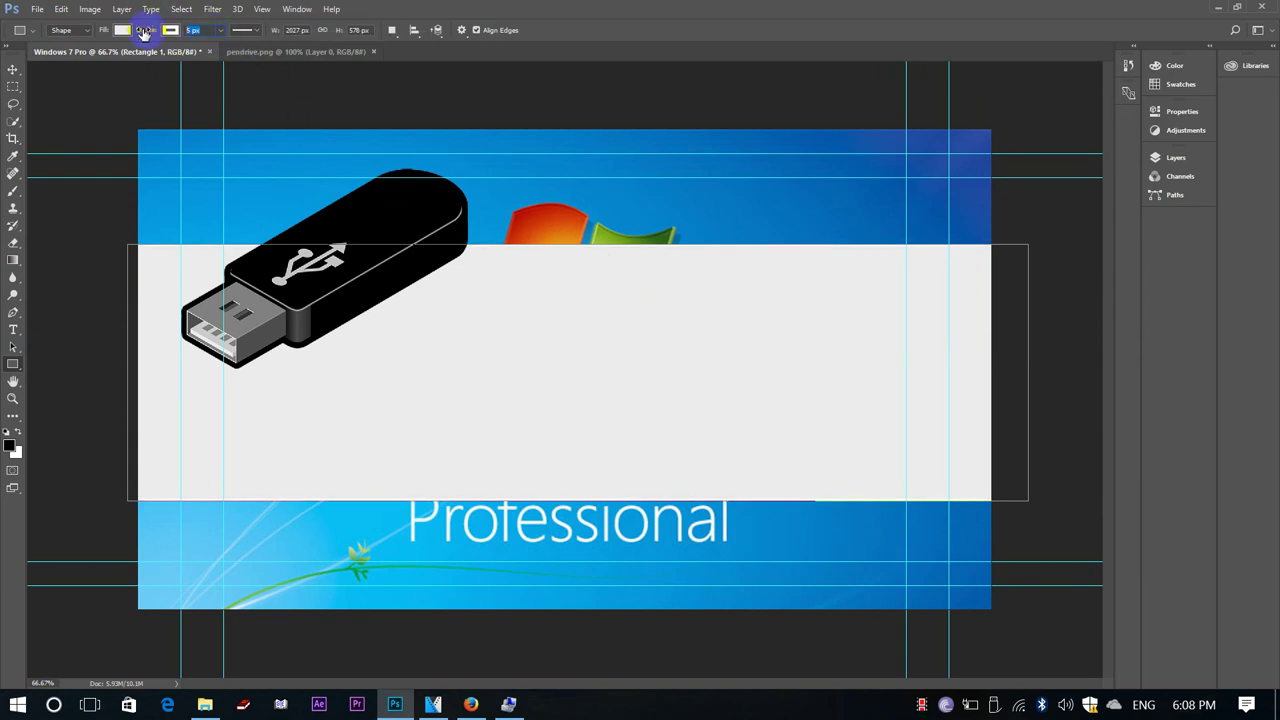
pyautogui.write('10')
pyautogui.press('Return')
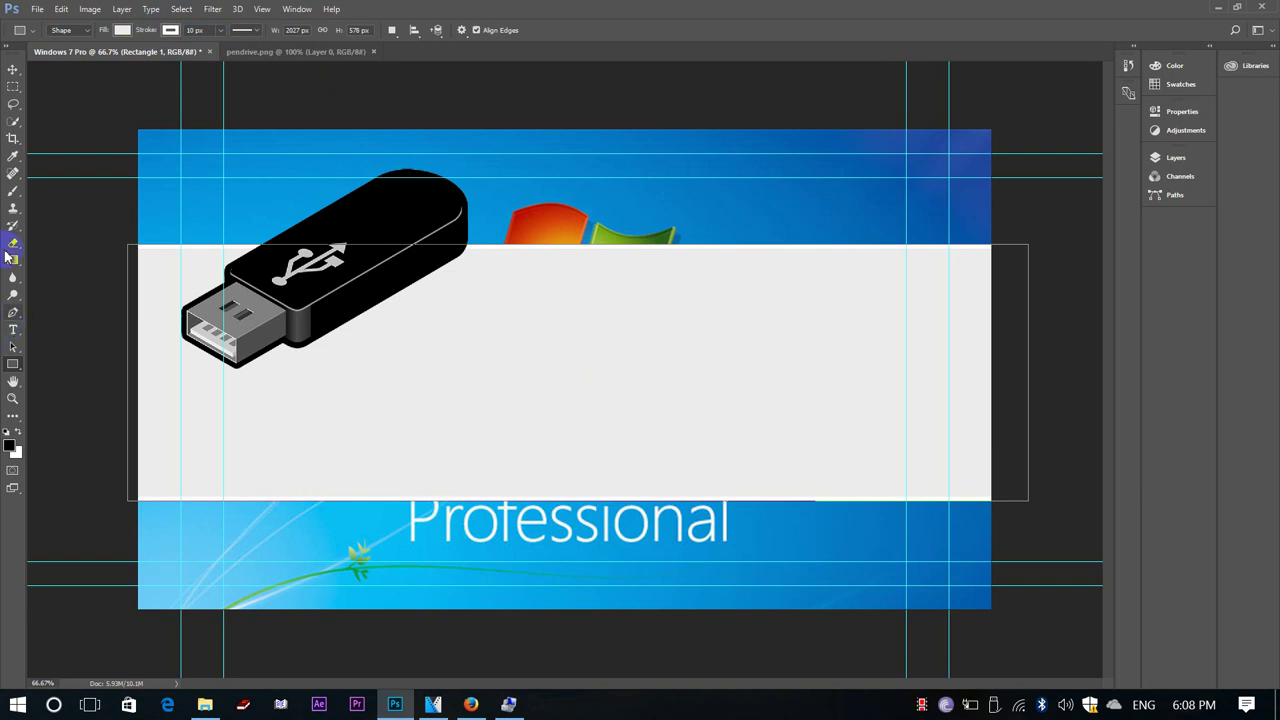
# Step: Fill the rectangle with 65% Gray
pyautogui.click(122, 30)
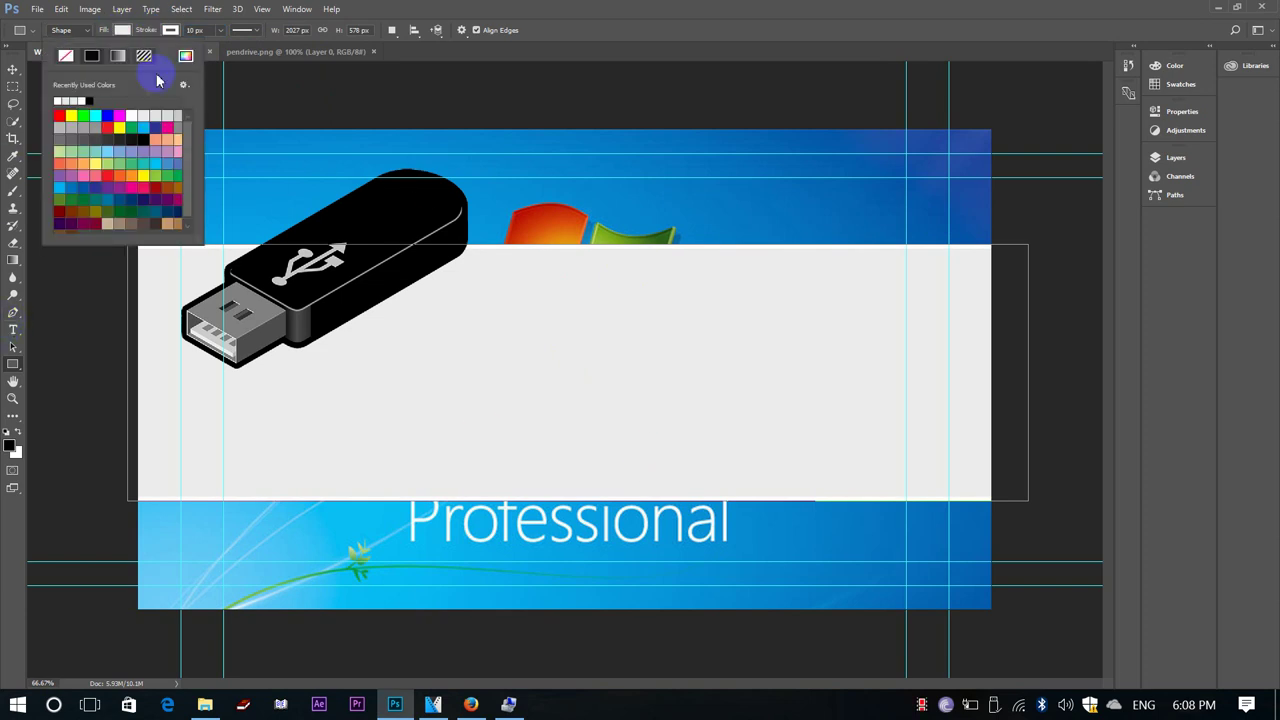
pyautogui.click(57, 133)
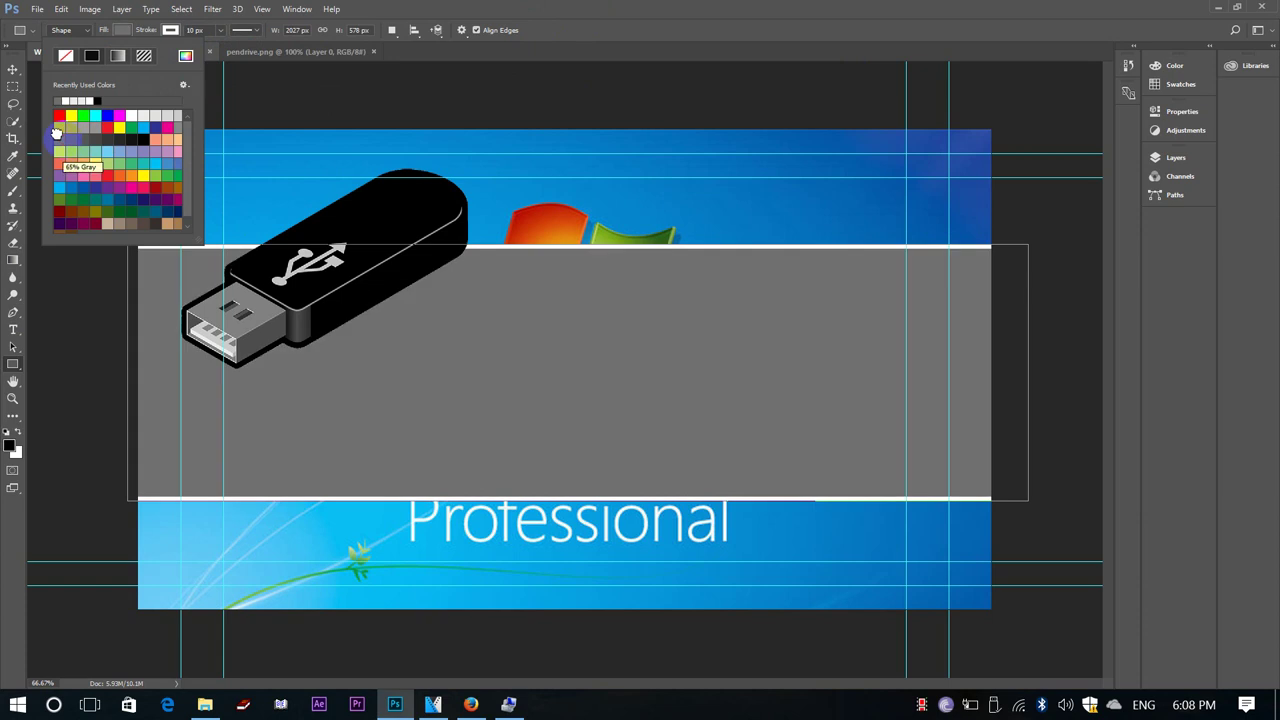
pyautogui.click(13, 68)
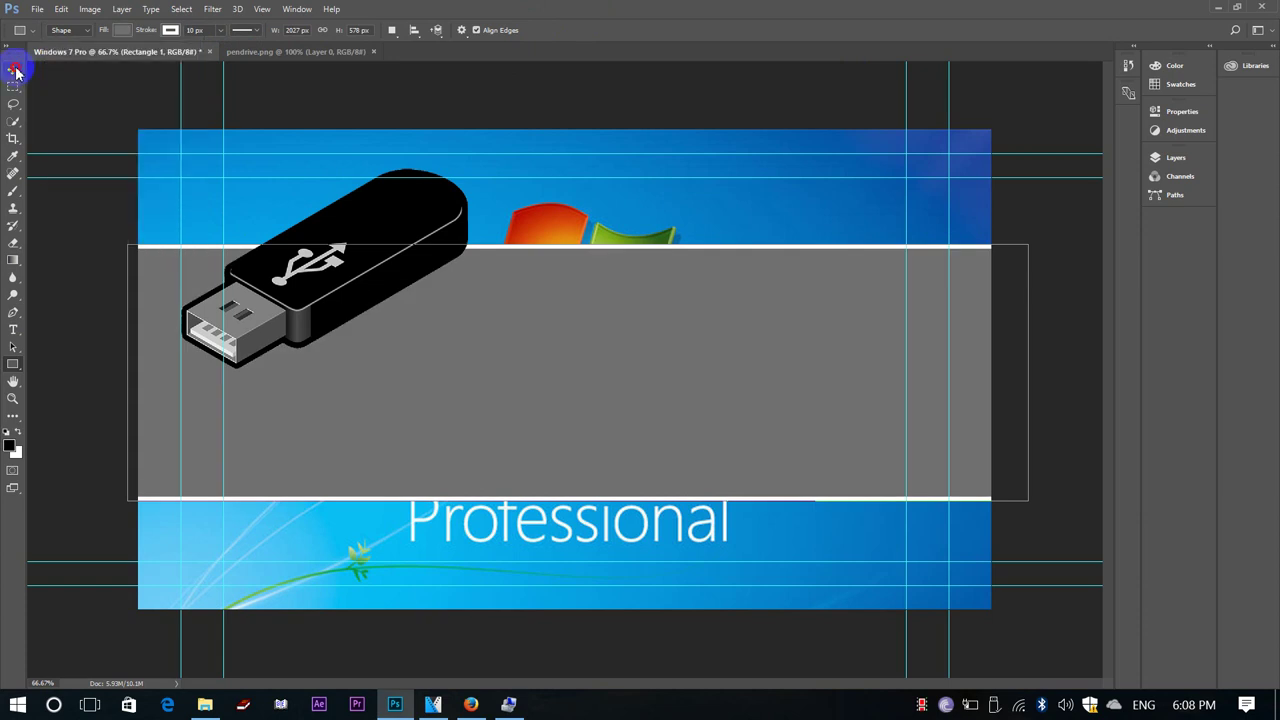
# Step: Duplicate the rectangle layer and move the copy down over the lower part of the canvas
pyautogui.click(122, 10)
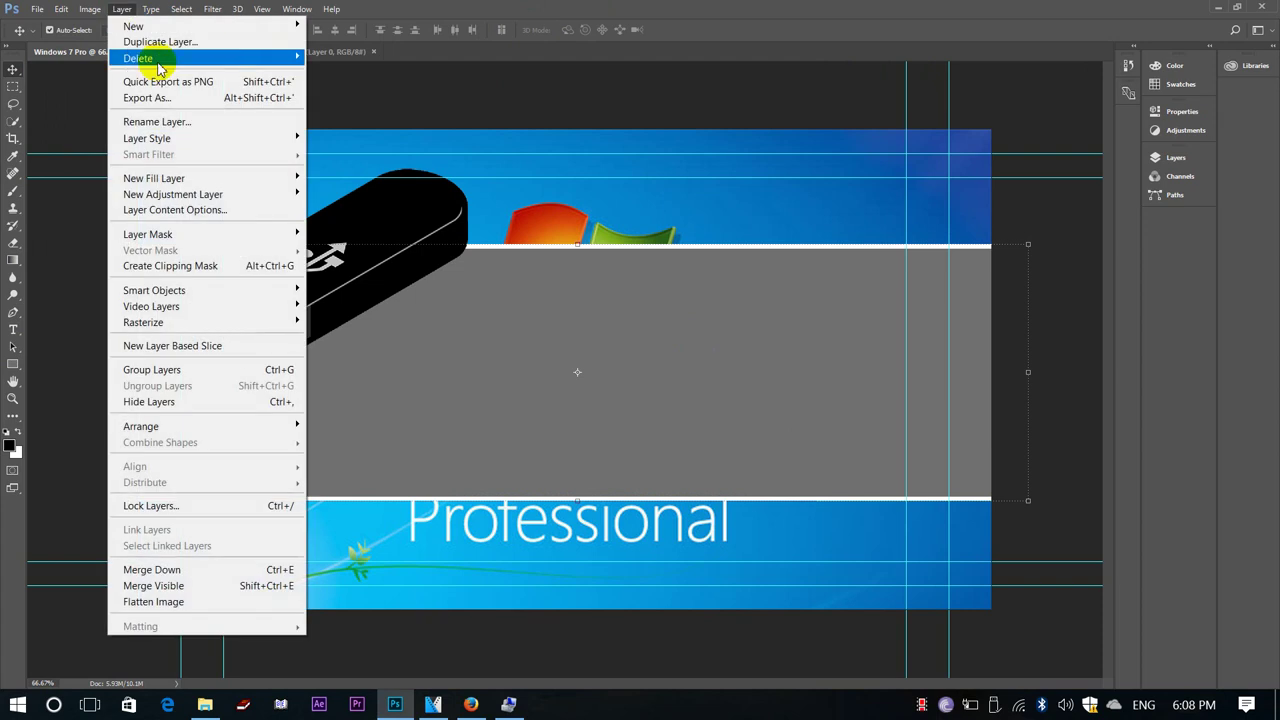
pyautogui.moveTo(197, 147)
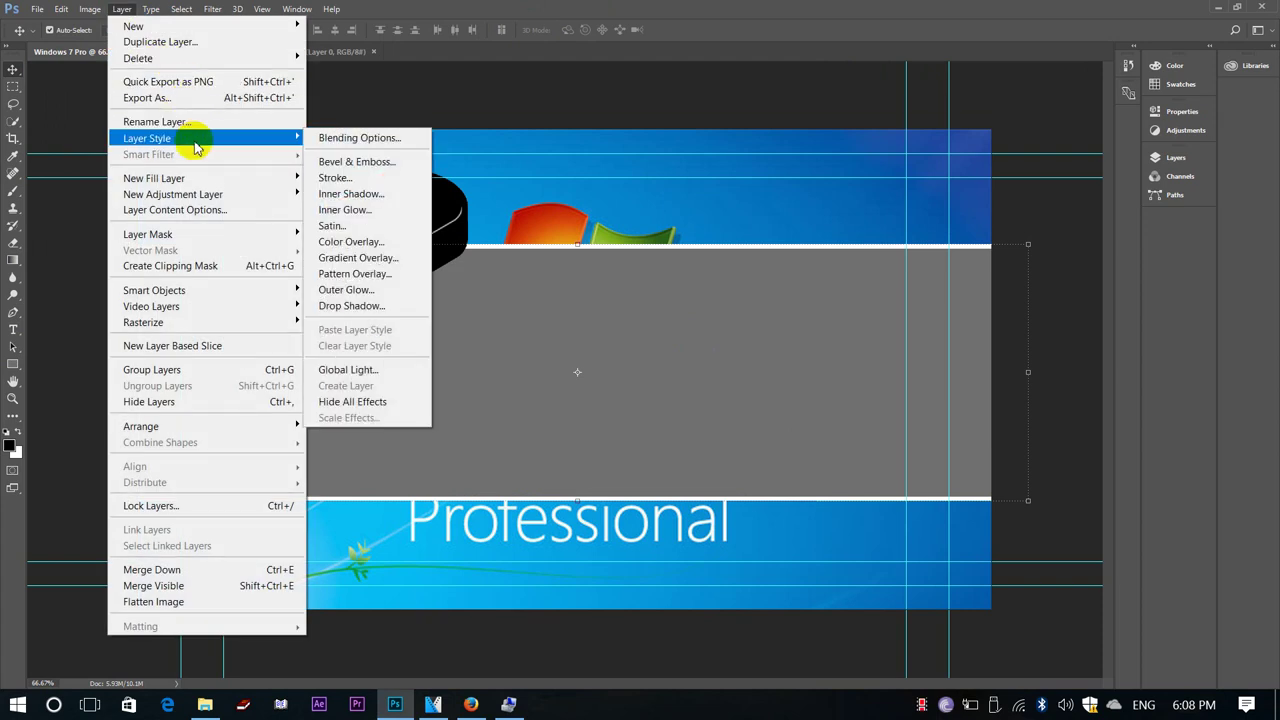
pyautogui.click(171, 42)
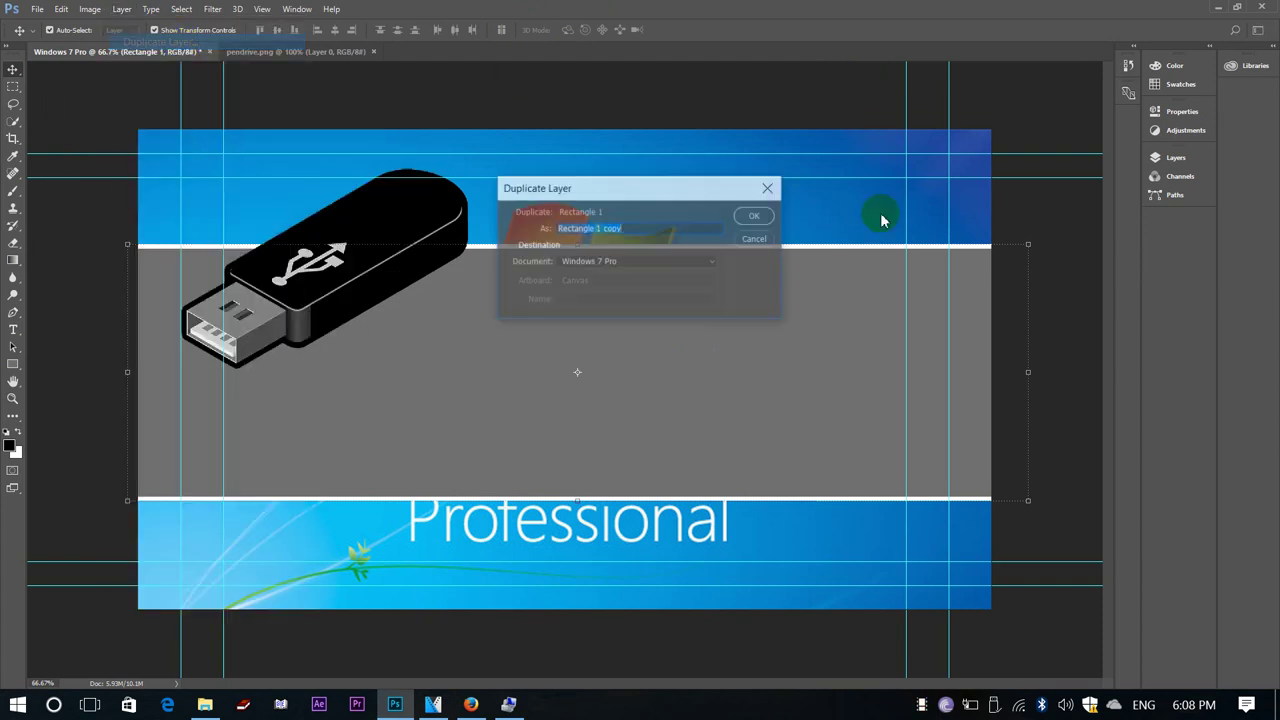
pyautogui.click(755, 215)
pyautogui.moveTo(651, 343); pyautogui.dragTo(628, 577)
# Step: Remove the fill from the original rectangle, leaving only its white stroke lines
pyautogui.click(527, 320)
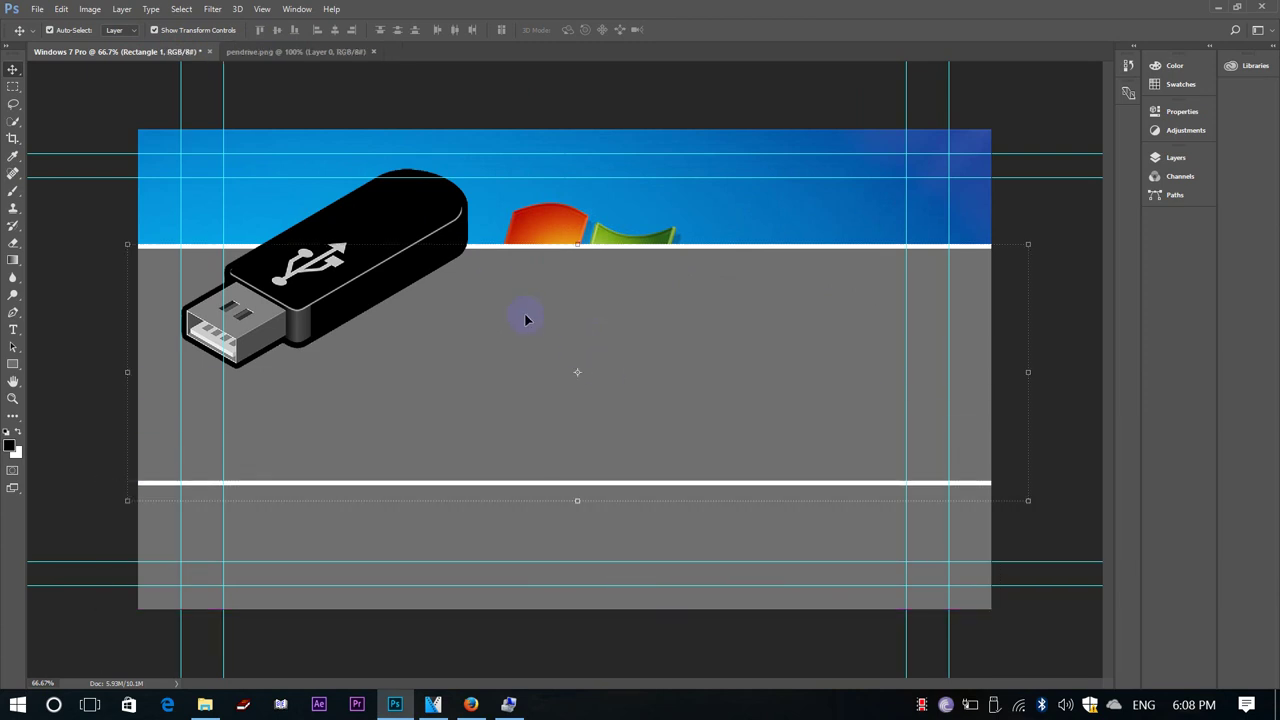
pyautogui.click(13, 364)
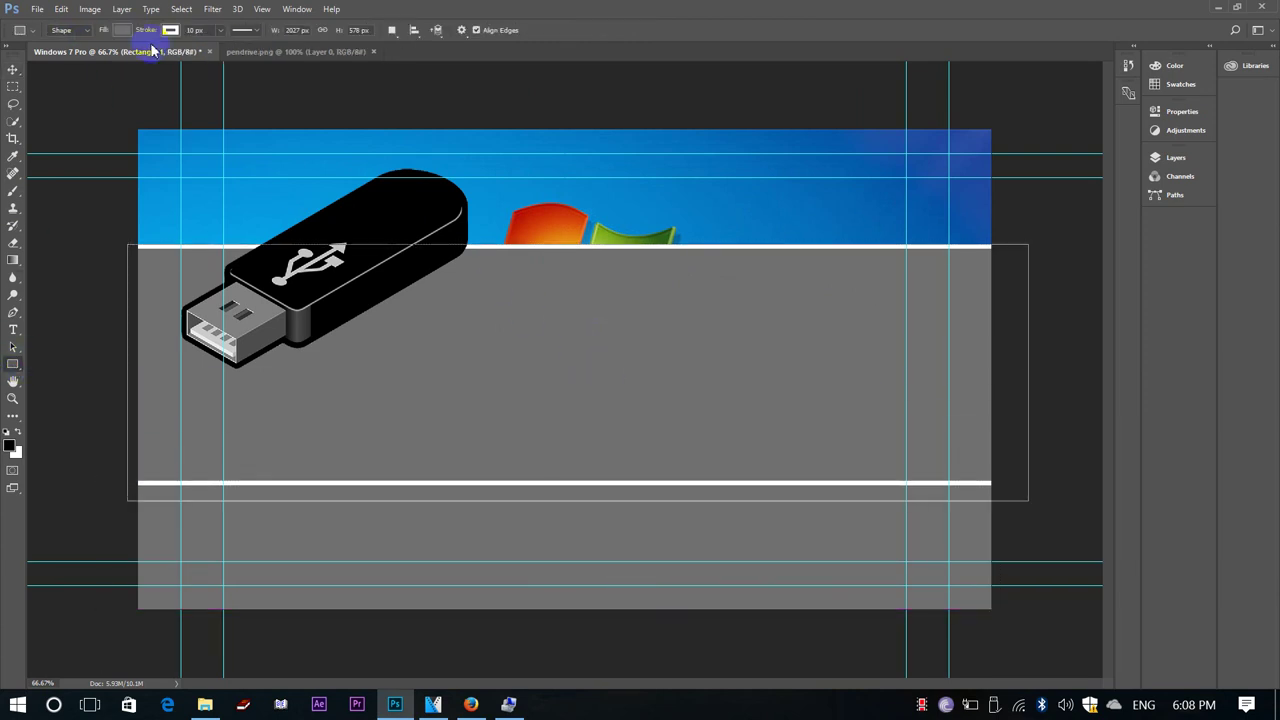
pyautogui.click(119, 31)
pyautogui.click(66, 57)
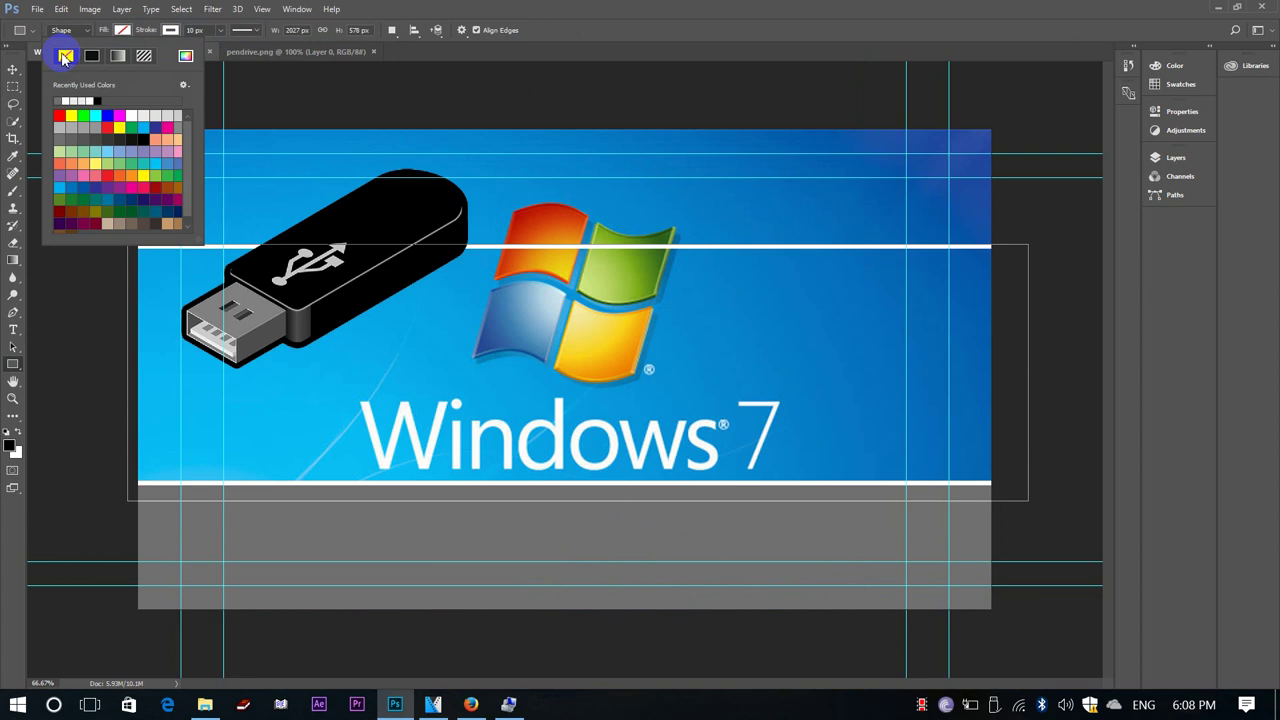
pyautogui.click(13, 68)
# Step: Select the duplicated rectangle in the lower part of the canvas and remove its stroke
pyautogui.hotkey('ctrl', 'j')
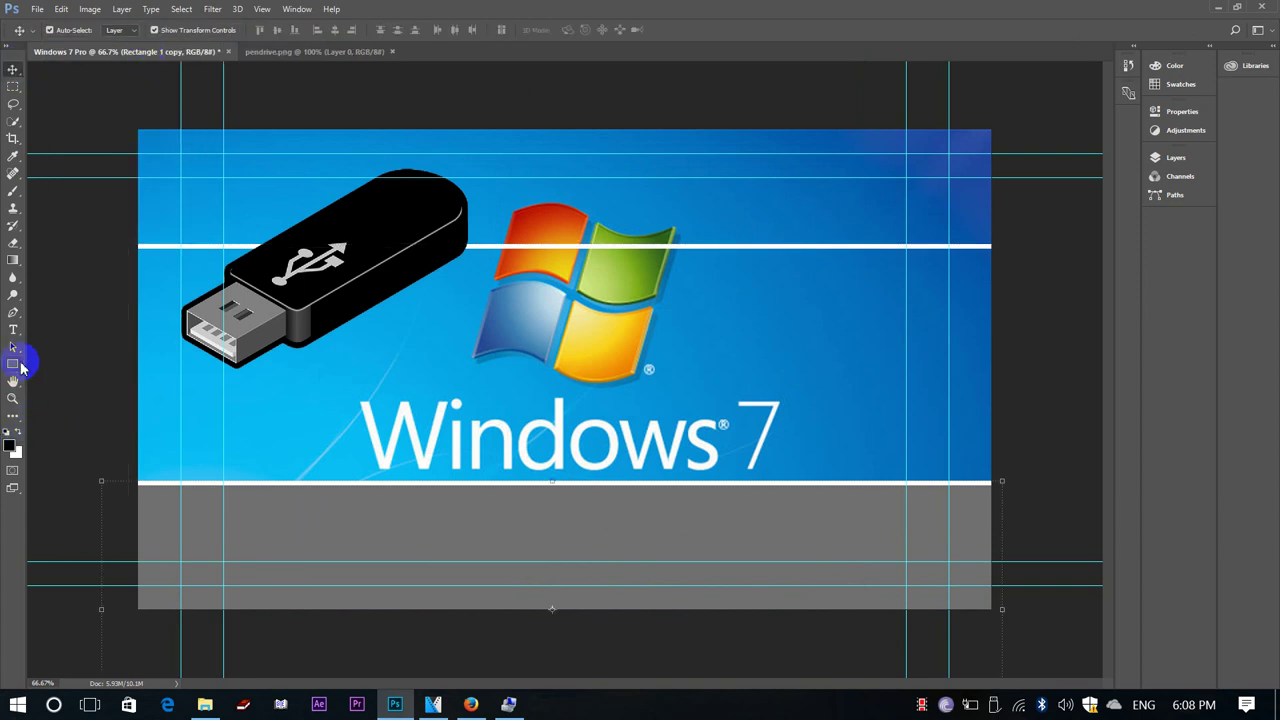
pyautogui.click(13, 363)
pyautogui.click(195, 30)
pyautogui.click(172, 31)
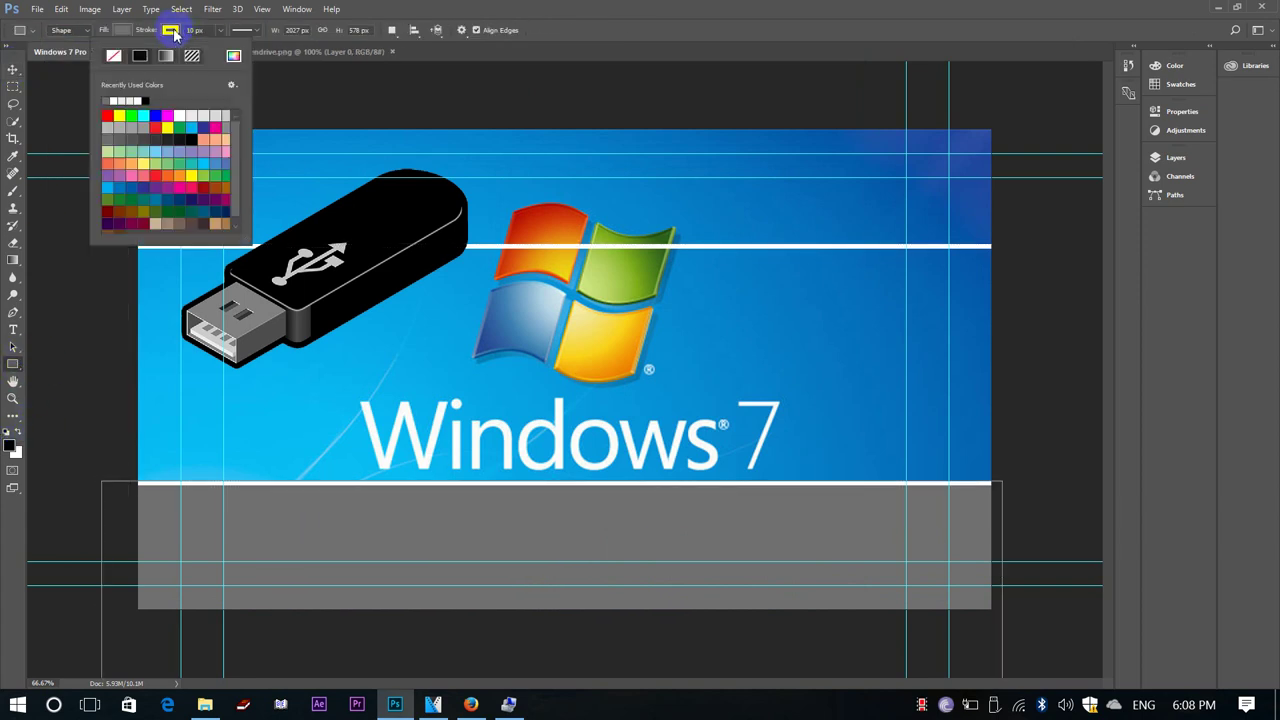
pyautogui.click(113, 57)
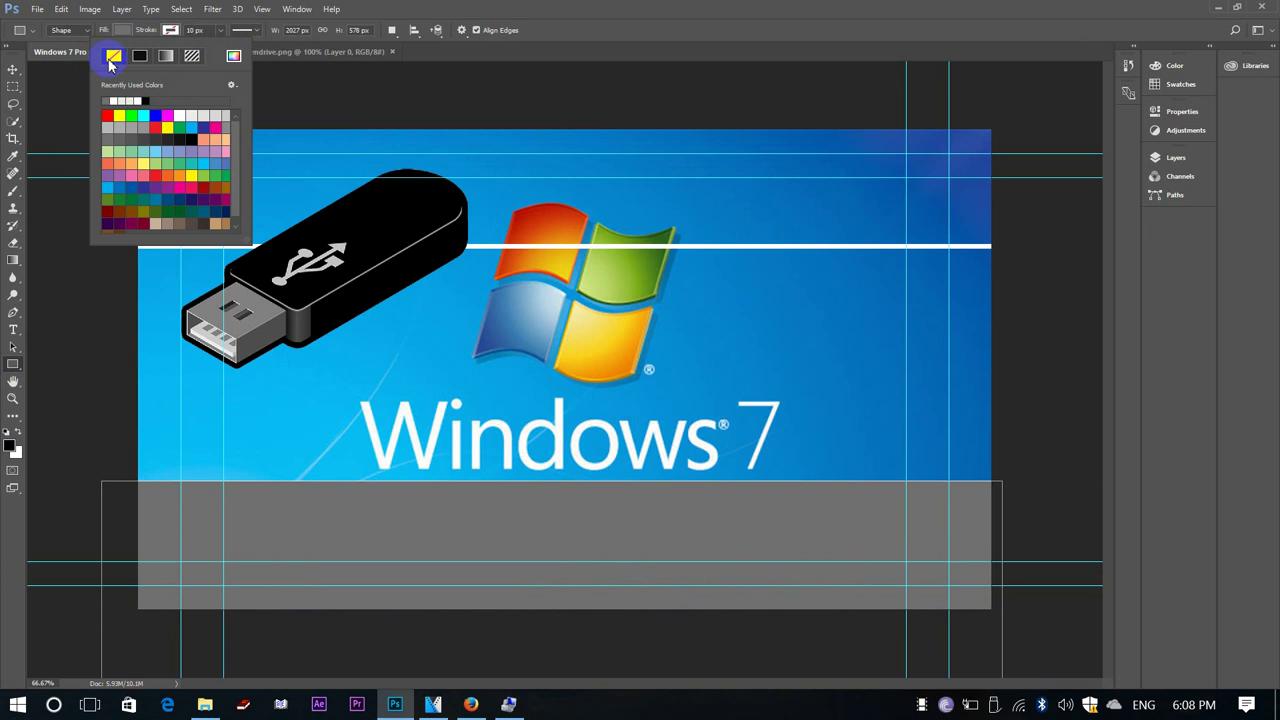
pyautogui.click(13, 69)
pyautogui.click(13, 489)
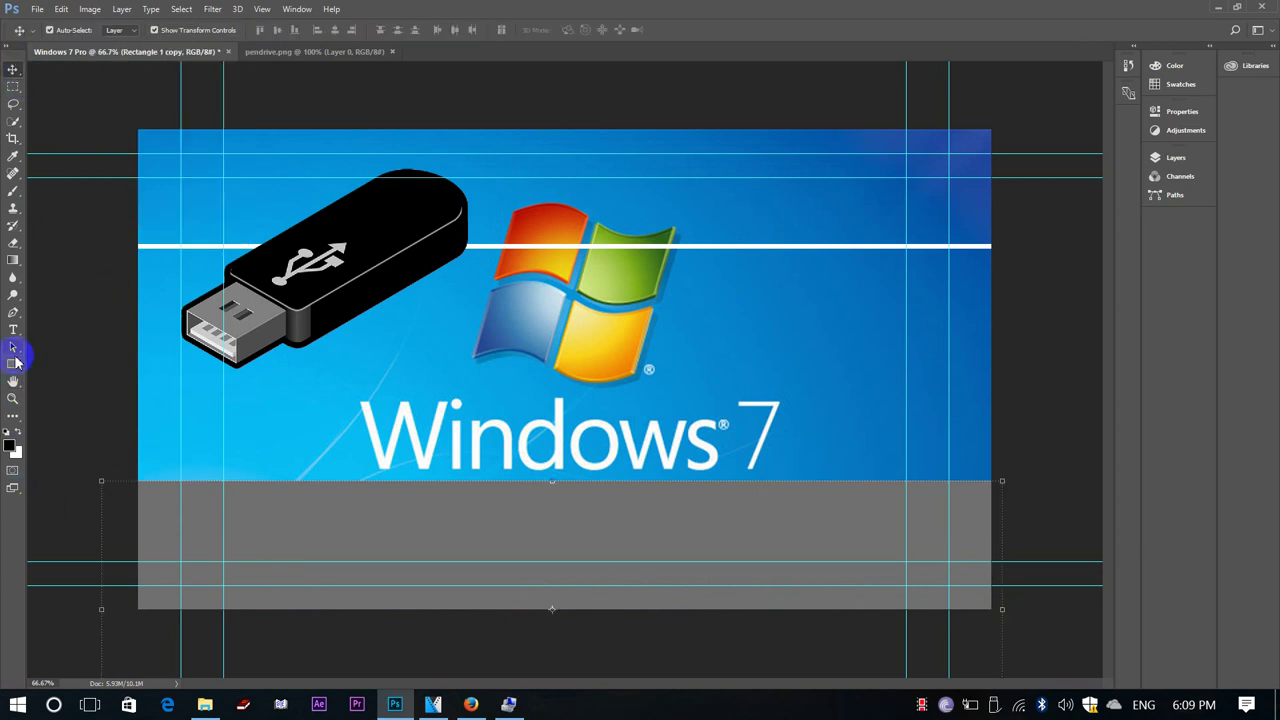
# Step: Change the duplicated rectangle's fill to light grey
pyautogui.click(13, 363)
pyautogui.click(116, 32)
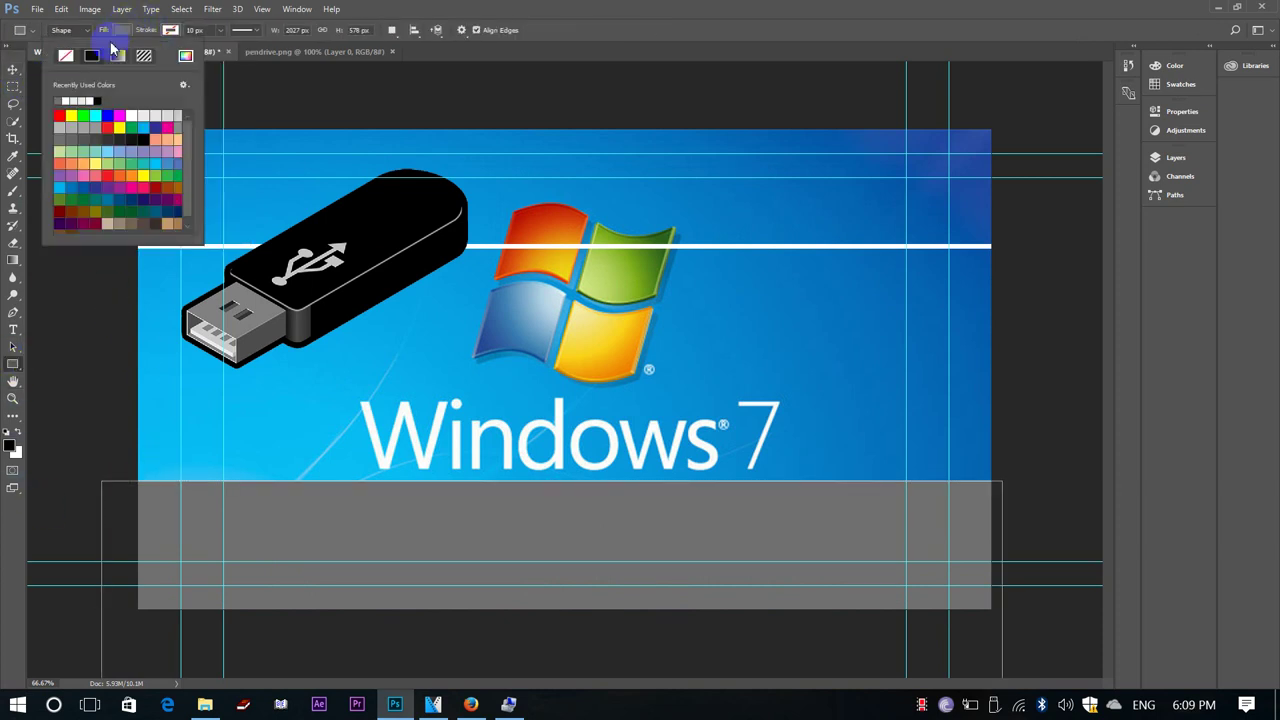
pyautogui.click(143, 116)
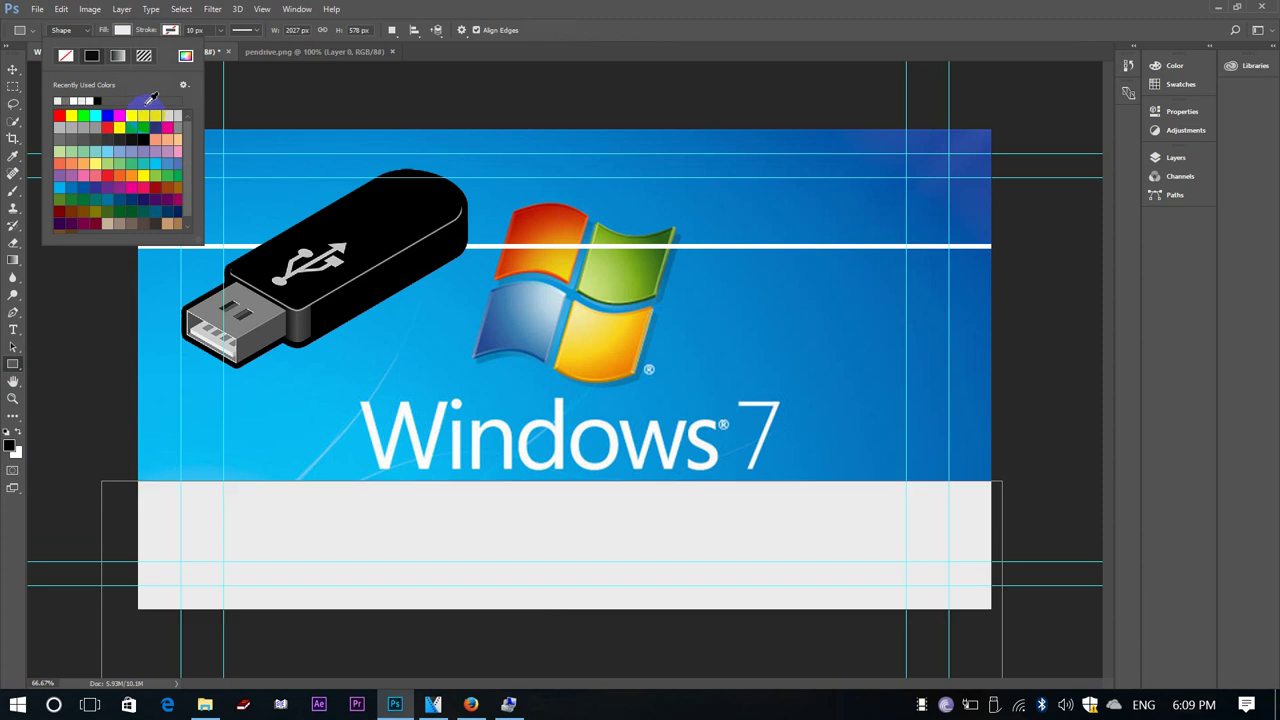
pyautogui.click(15, 72)
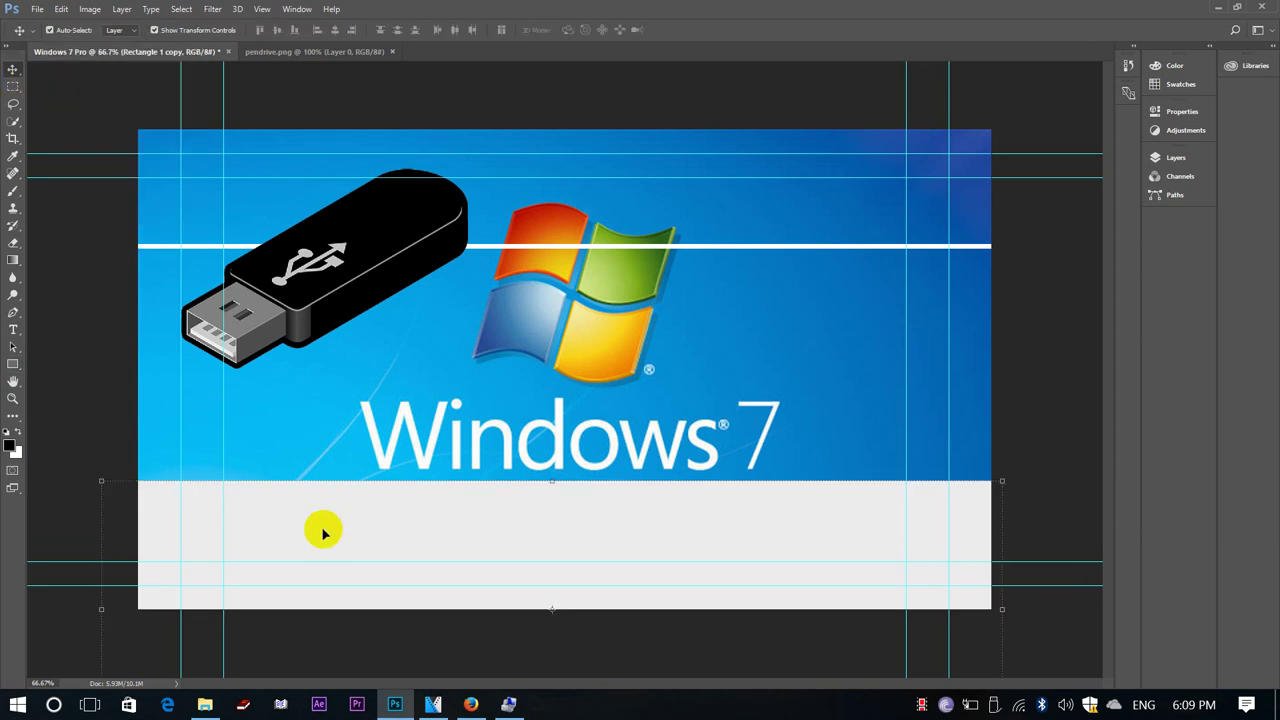
# Step: Set the duplicated rectangle's opacity to 50% and move it up between the two white lines
pyautogui.press('5')
pyautogui.moveTo(323, 530); pyautogui.dragTo(408, 298)
pyautogui.click(1083, 390)
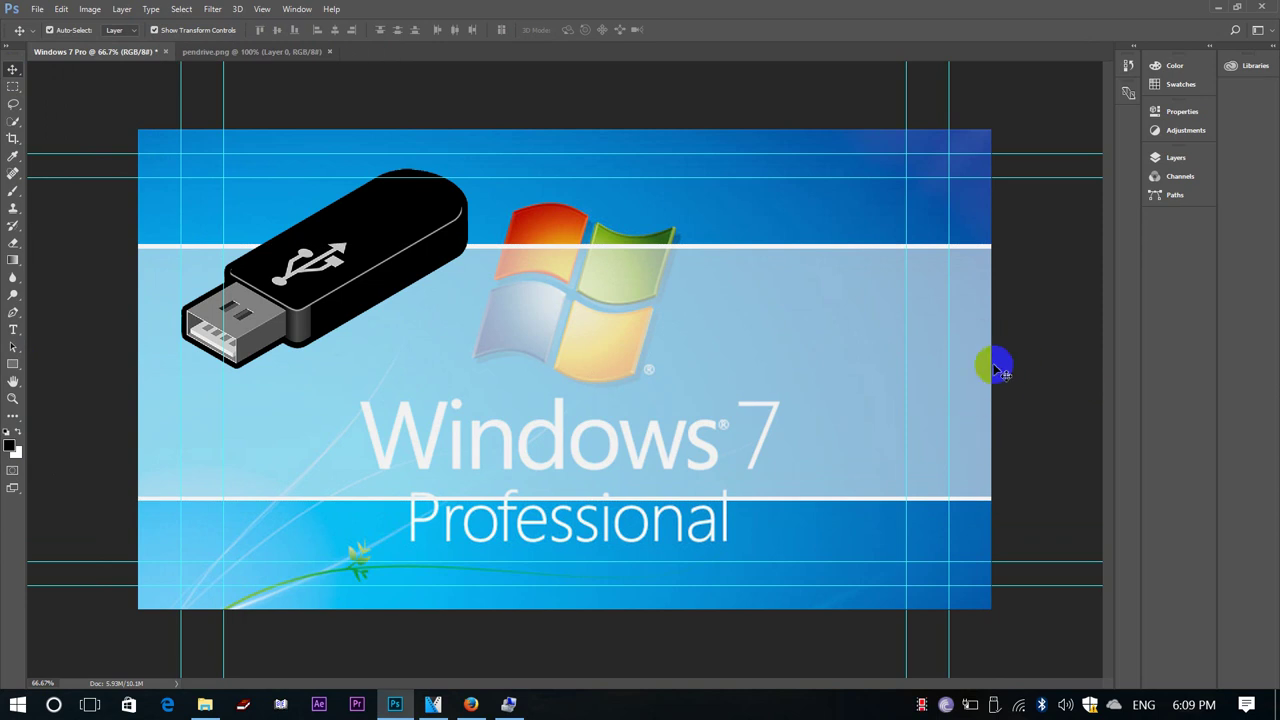
# Step: Move the pendrive image down into the translucent band beside the Windows logo and deselect it
pyautogui.moveTo(349, 291); pyautogui.dragTo(329, 346)
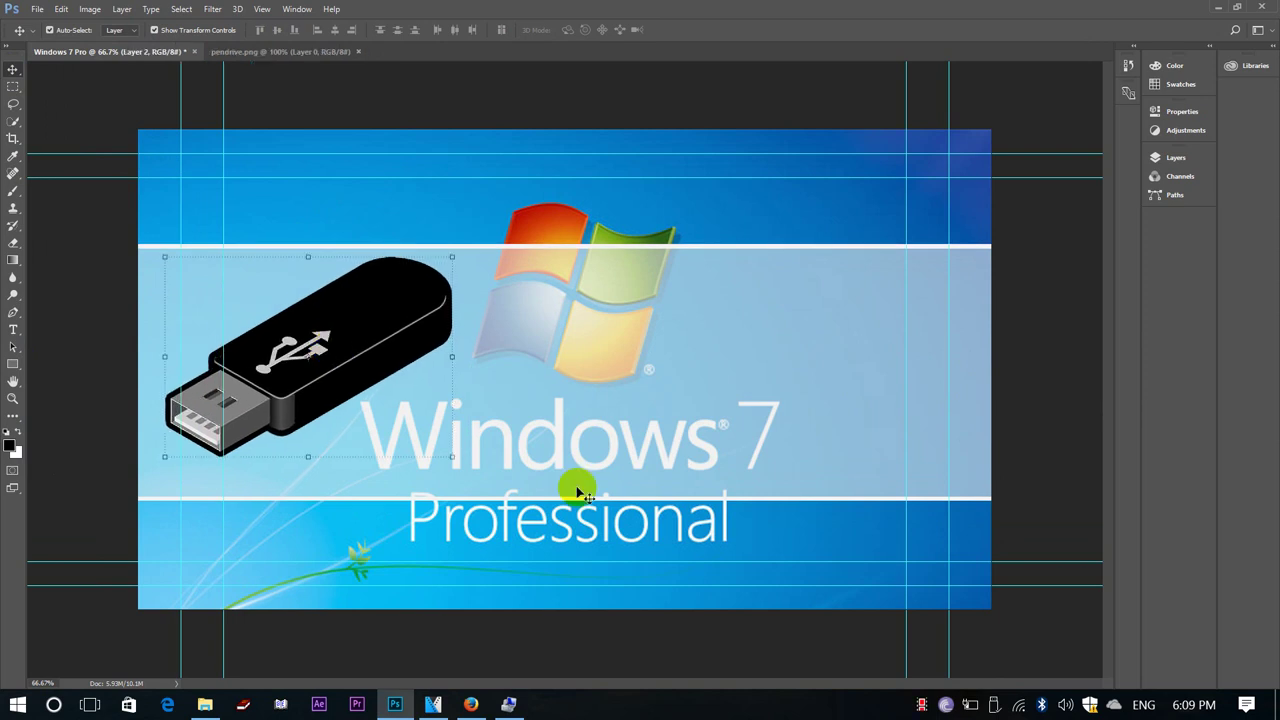
pyautogui.click(629, 636)
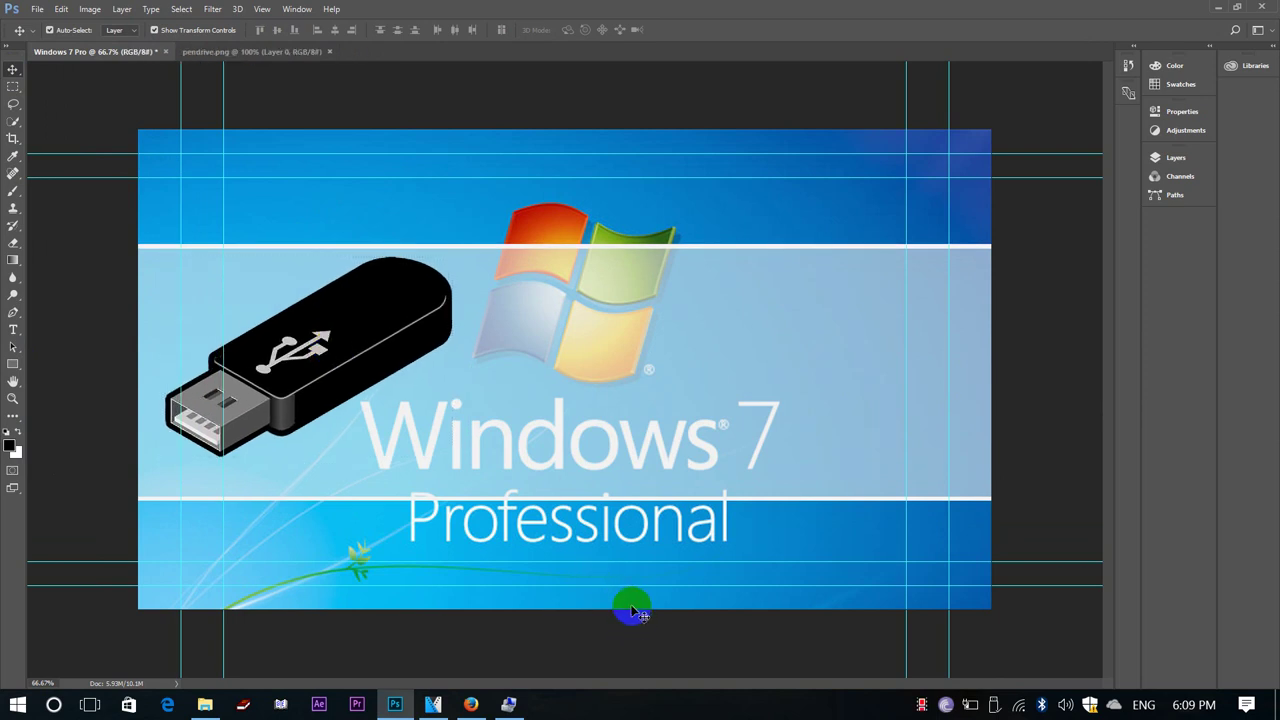
# Step: Select the pendrive image and set its opacity to 60%
pyautogui.click(12, 336)
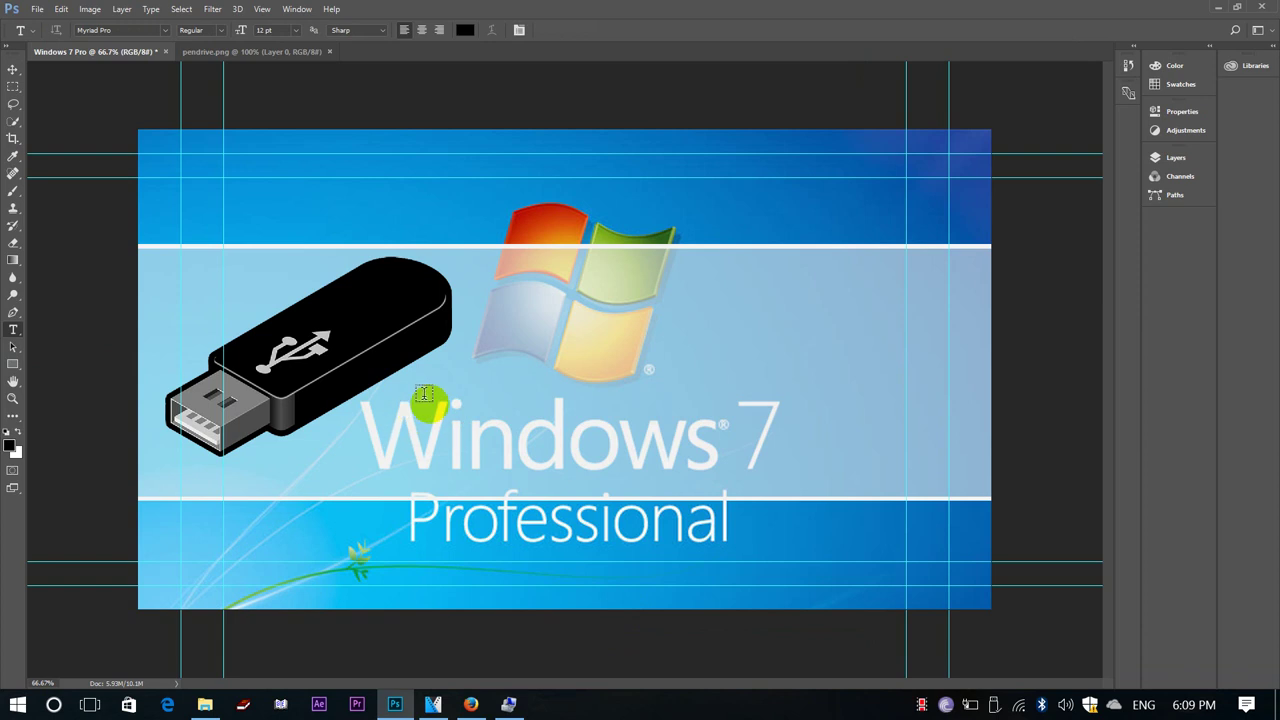
pyautogui.click(13, 69)
pyautogui.click(290, 365)
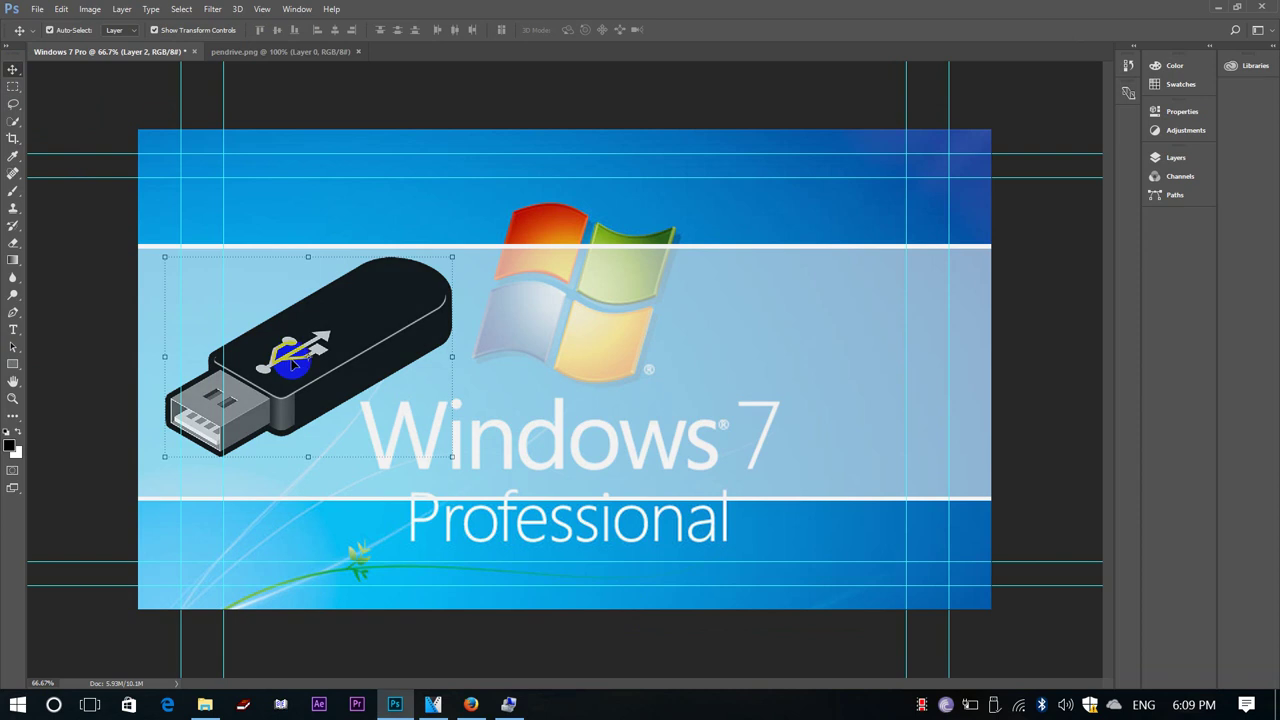
pyautogui.press('6')
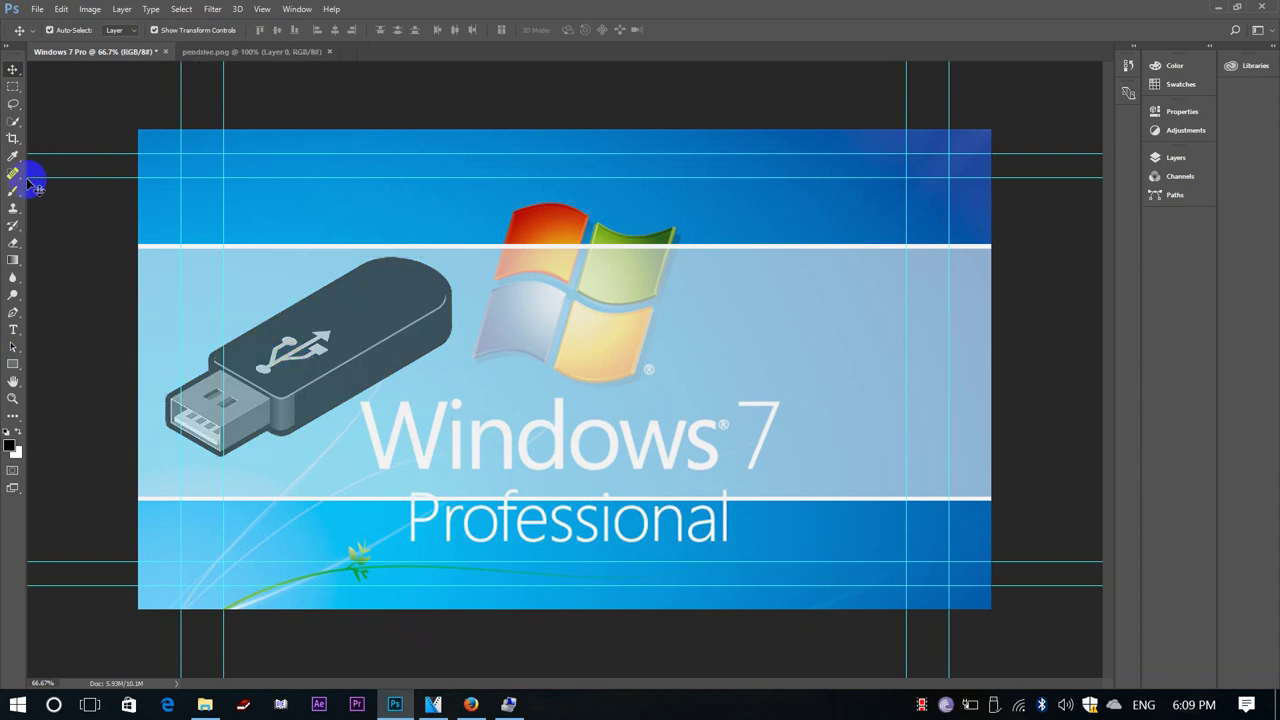
# Step: Add the 72 pt black title "How to Create Boot USB Flash Drive for Windows 7 Pro" and move it up to start at the leftmost guide
pyautogui.click(13, 330)
pyautogui.click(317, 413)
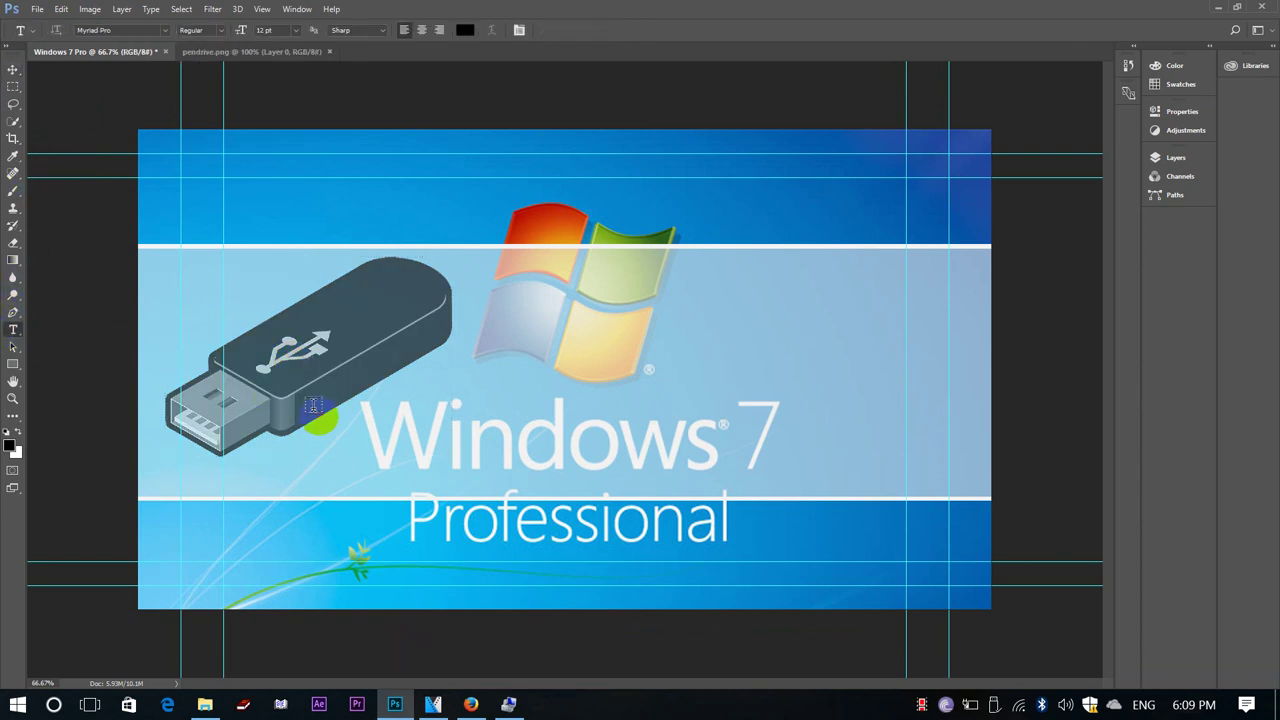
pyautogui.click(299, 33)
pyautogui.click(296, 291)
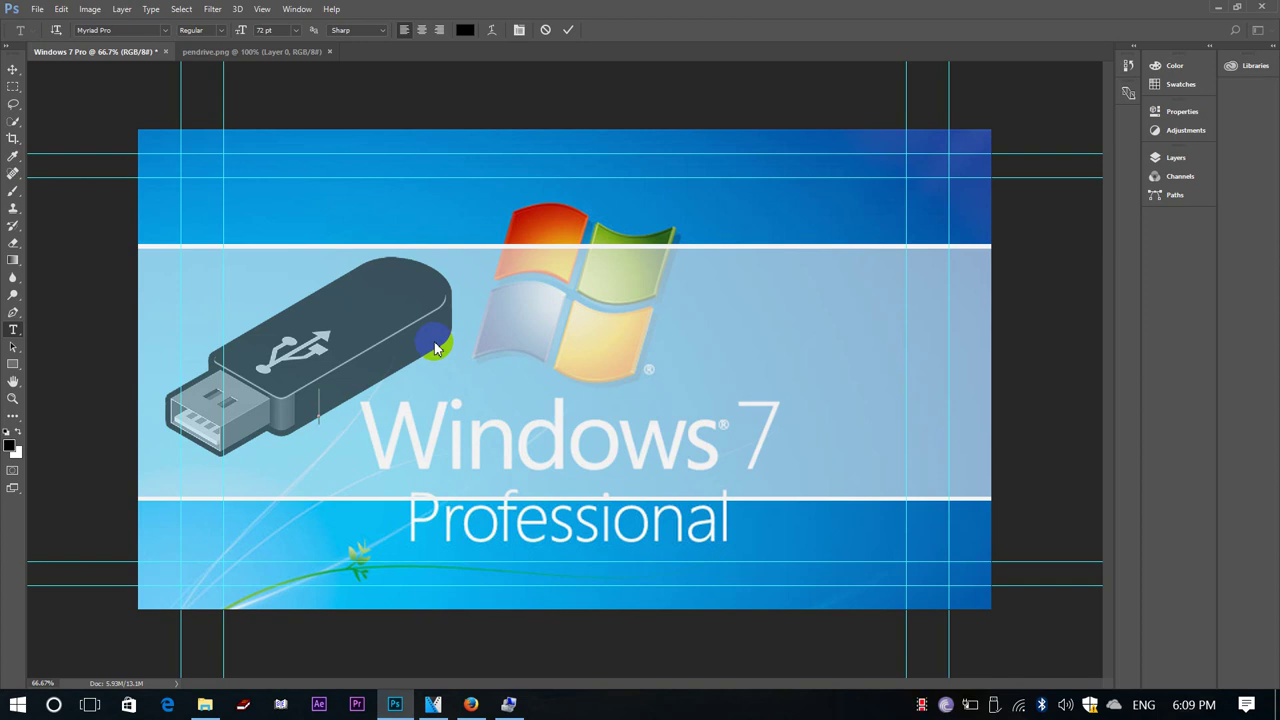
pyautogui.write('How C')
pyautogui.press('BackSpace')
pyautogui.write('to Create')
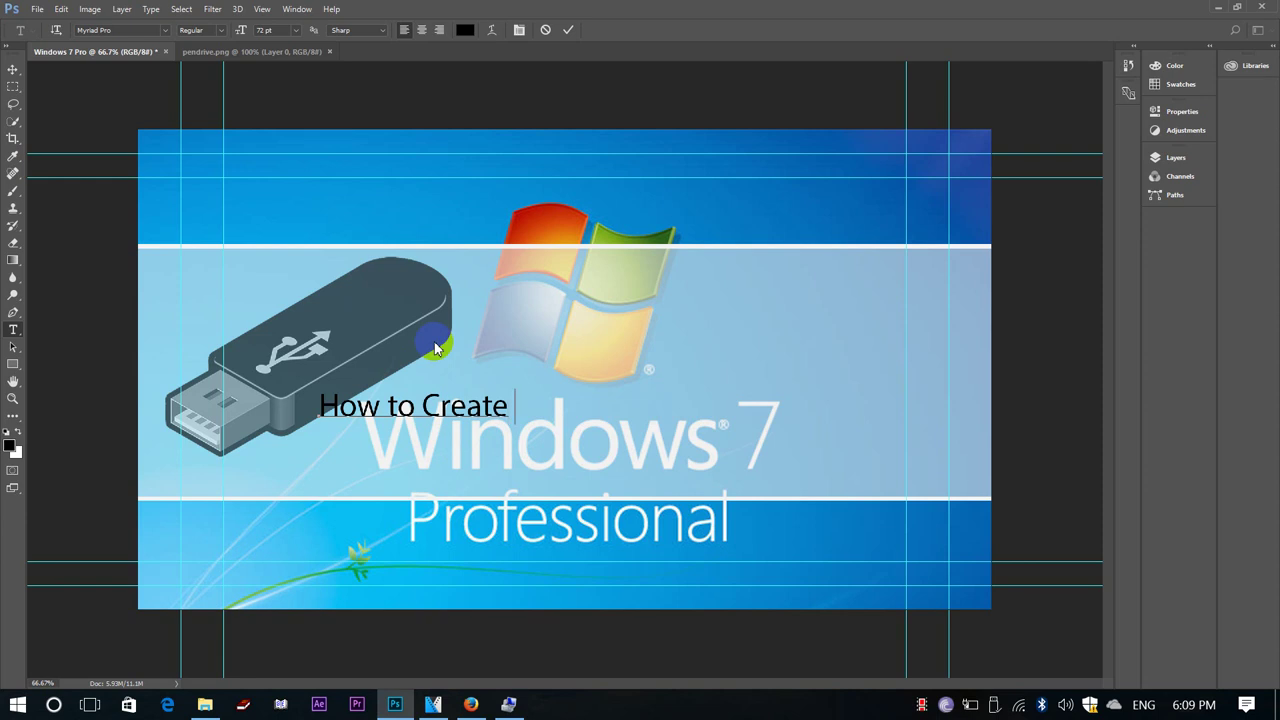
pyautogui.write(' Boot U')
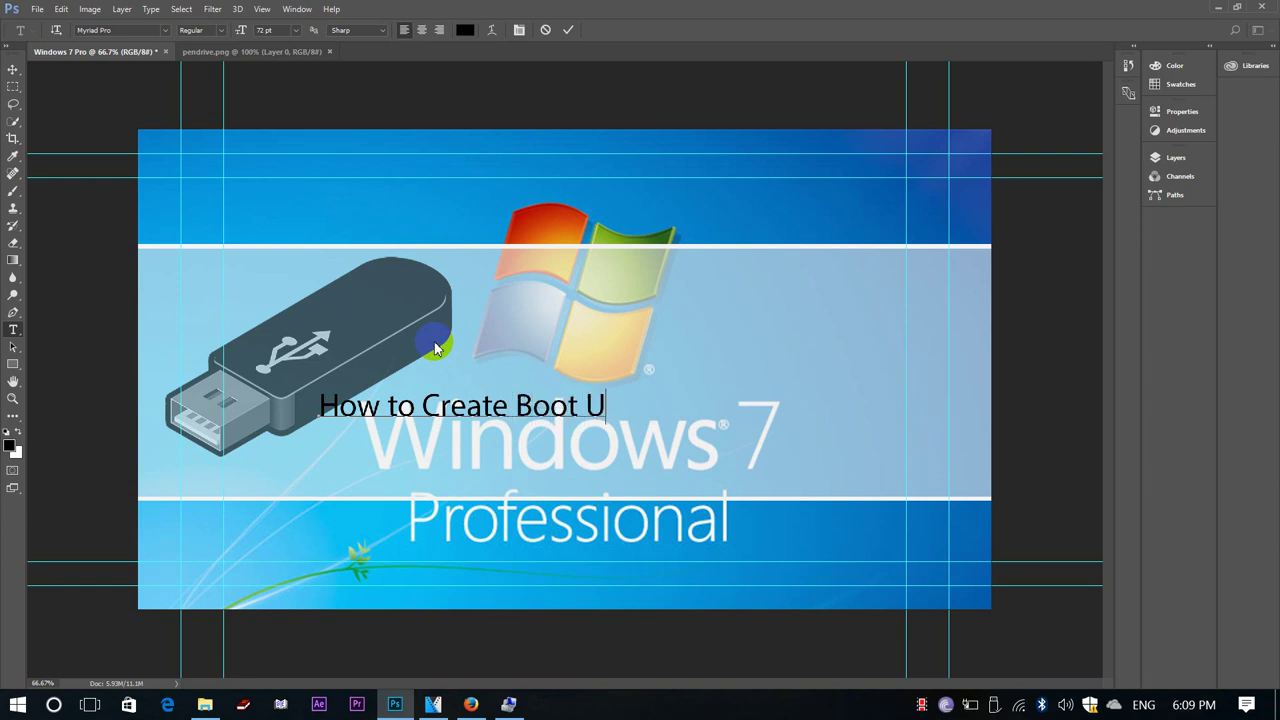
pyautogui.write('SB Fla')
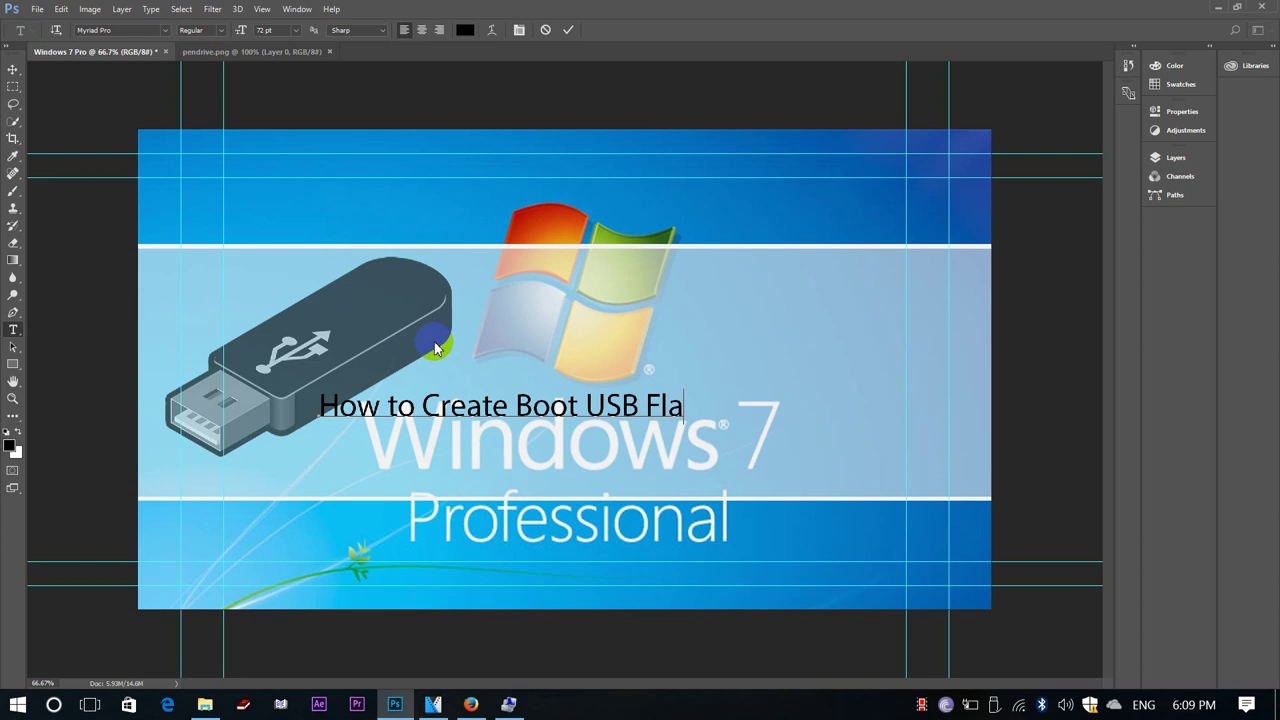
pyautogui.write('sh Dir')
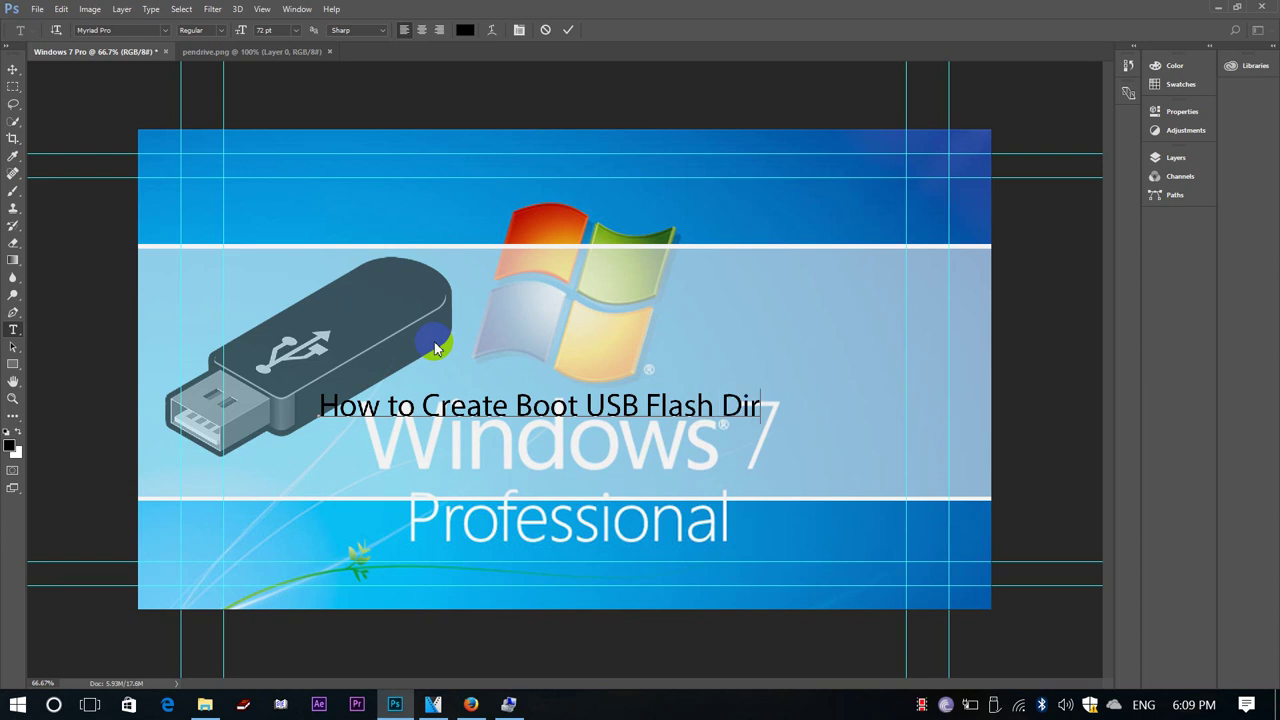
pyautogui.press('BackSpace')
pyautogui.press('BackSpace')
pyautogui.write('rive for Wind')
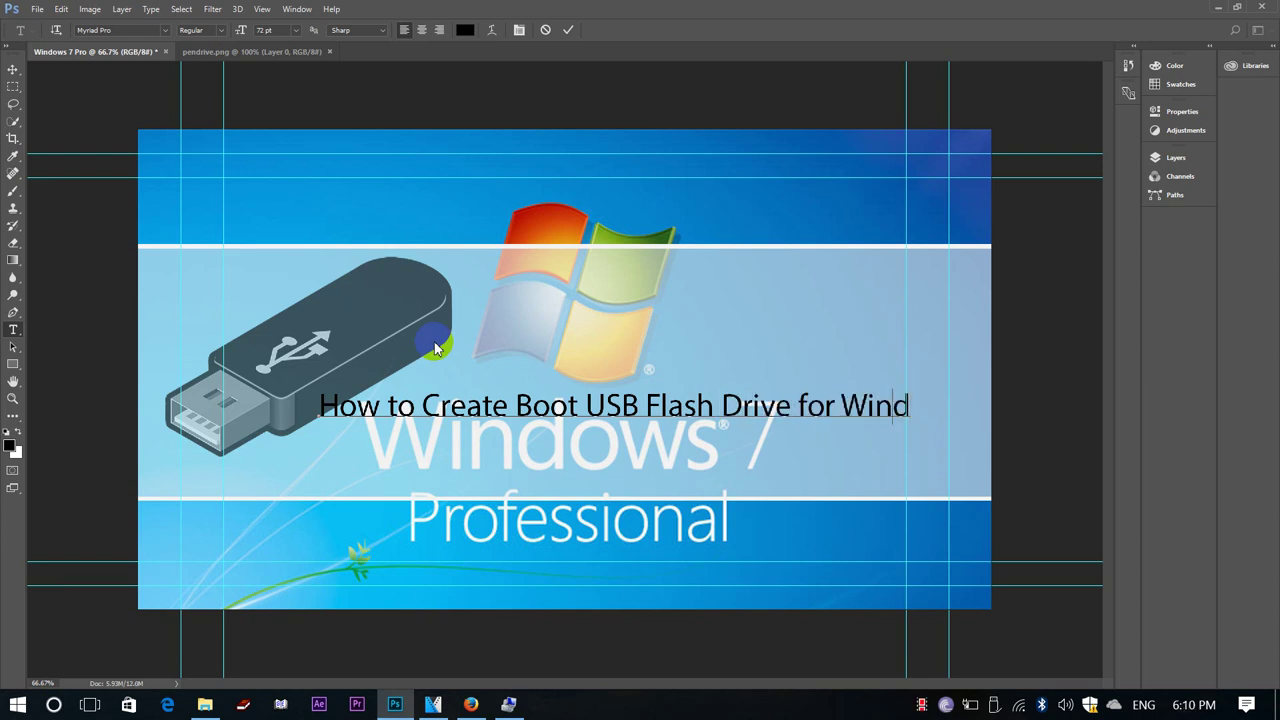
pyautogui.press('BackSpace')
pyautogui.write('dows 7')
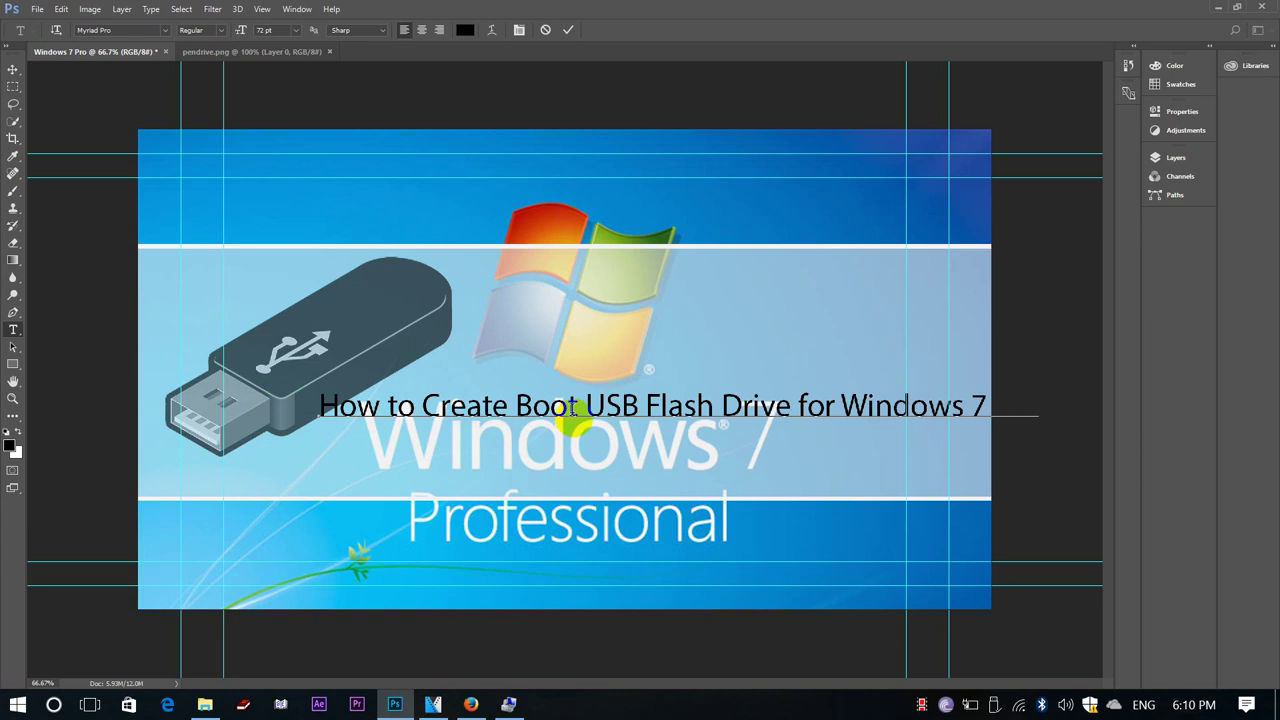
pyautogui.click(13, 69)
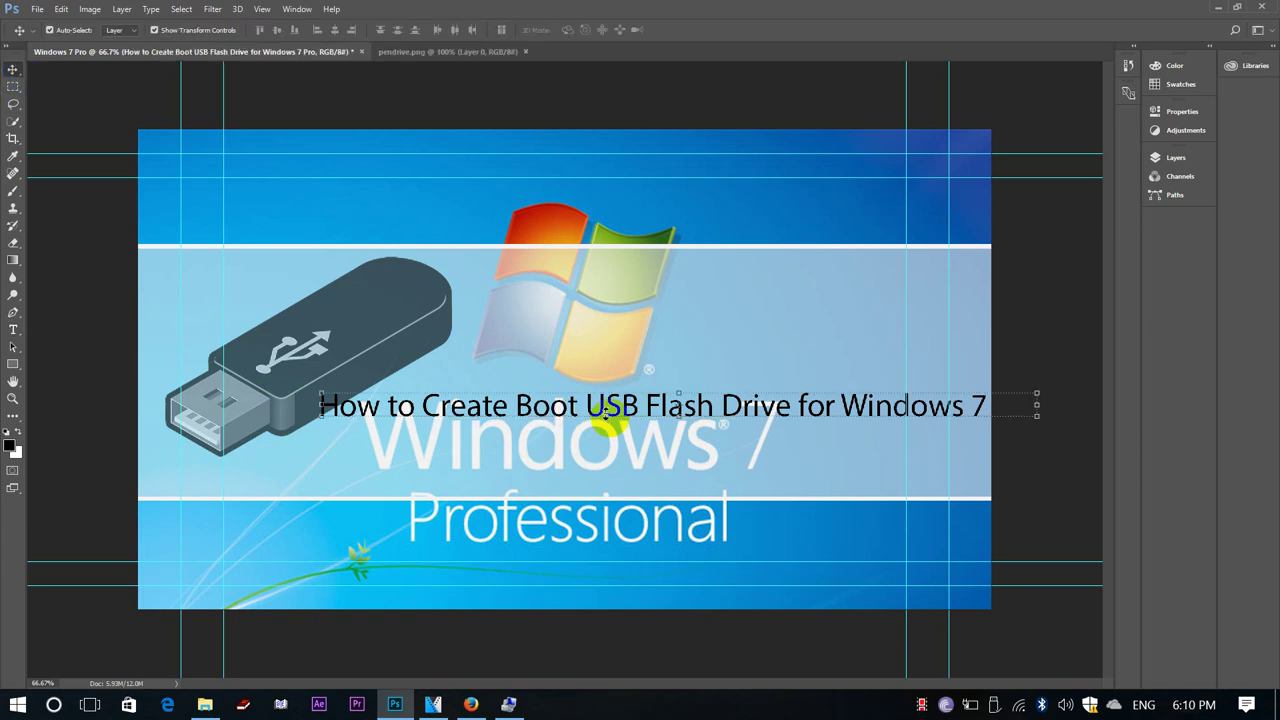
pyautogui.moveTo(605, 410); pyautogui.dragTo(466, 371)
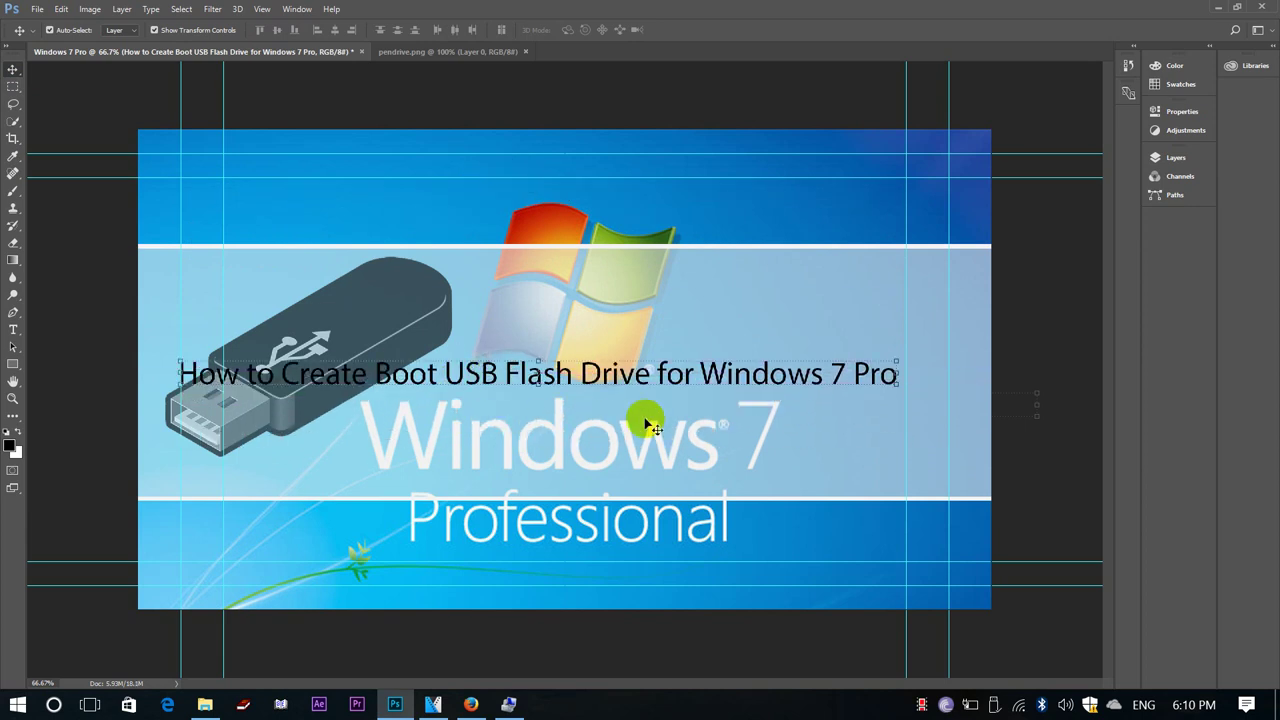